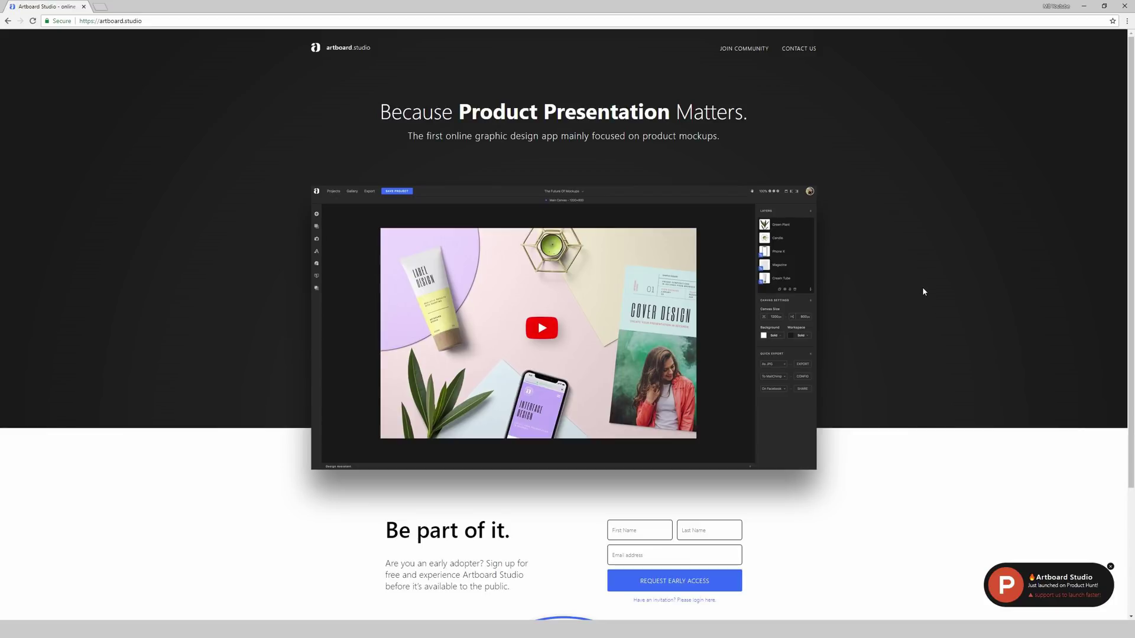
Step: Sign in to Artboard Studio with the saved account e-mail and password
scroll(923, 292, down, 3)
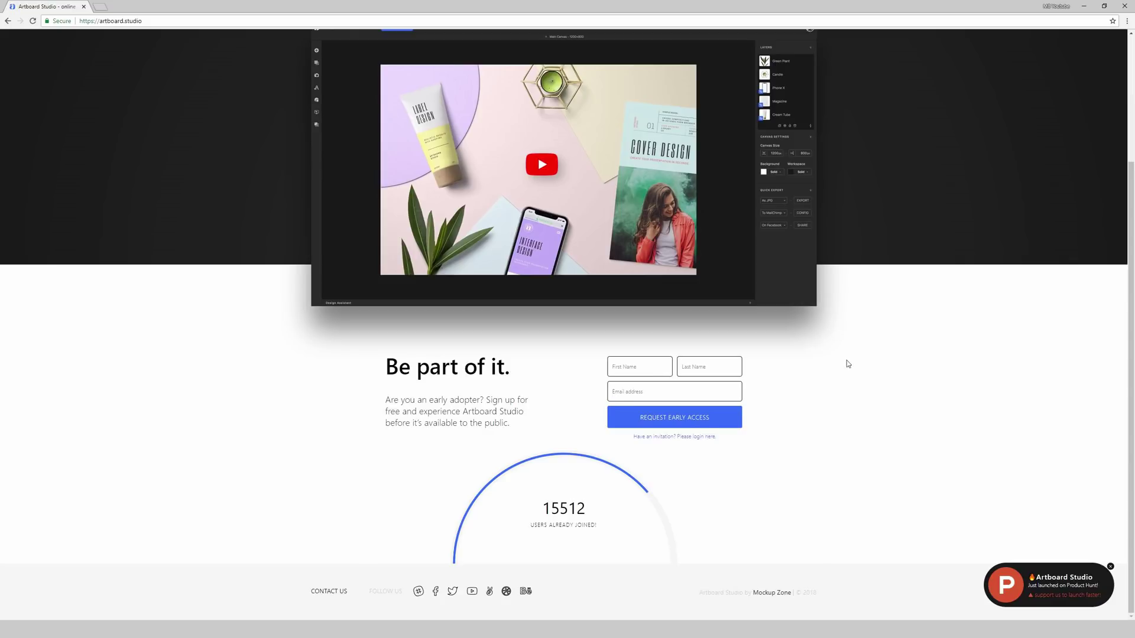
scroll(846, 361, up, 2)
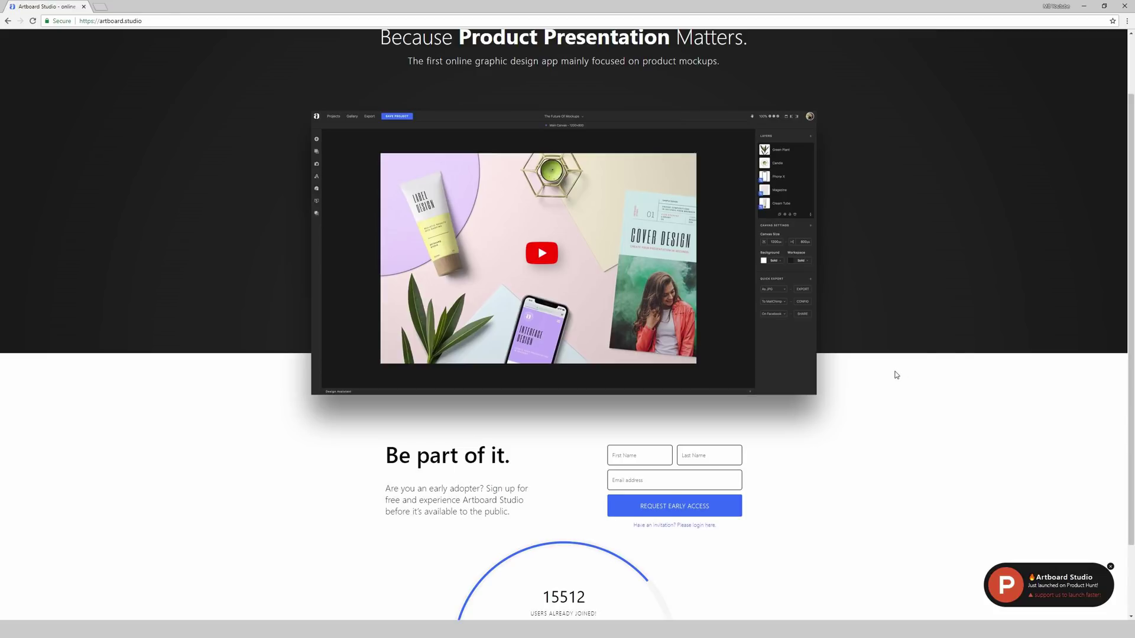
scroll(894, 374, down, 2)
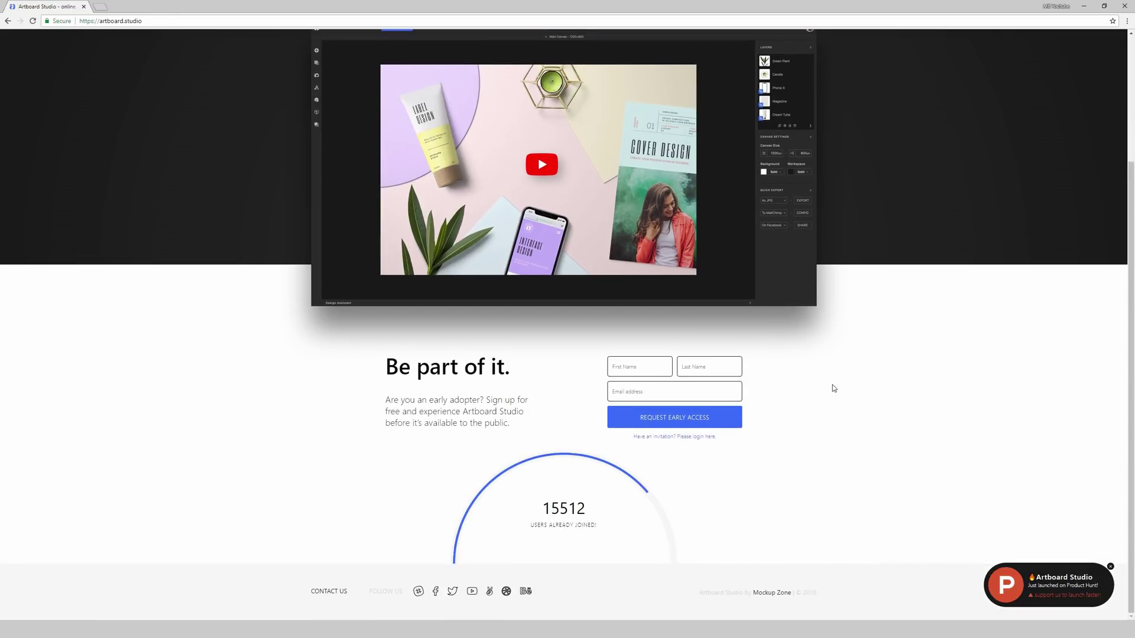
scroll(788, 385, up, 2)
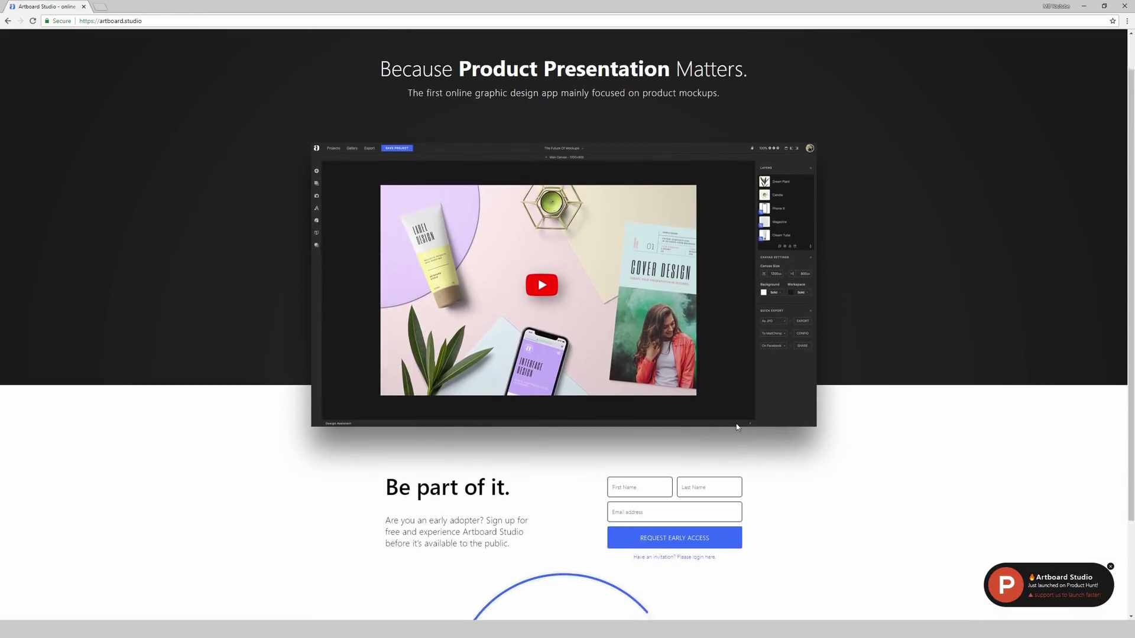
click(693, 526)
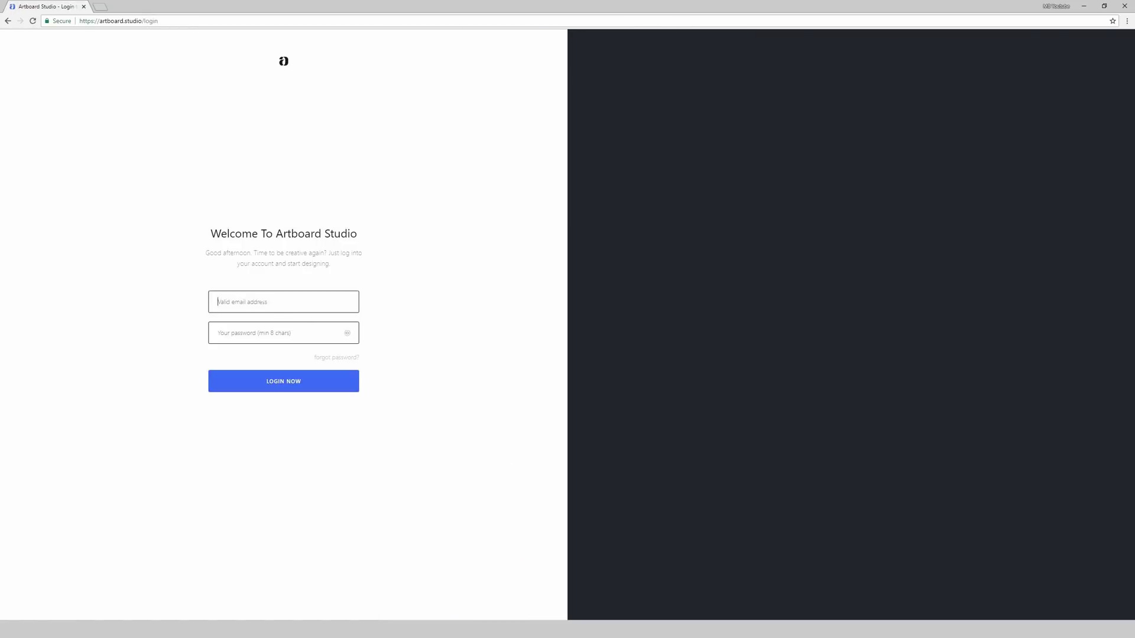
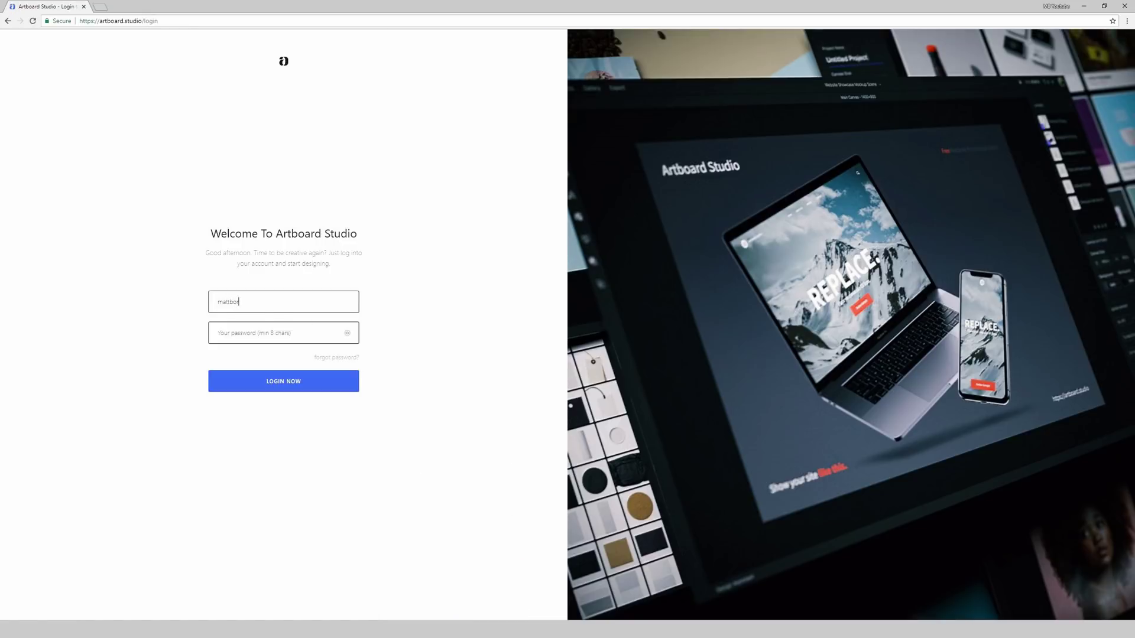
key(Tab)
key(ctrl+v)
click(283, 392)
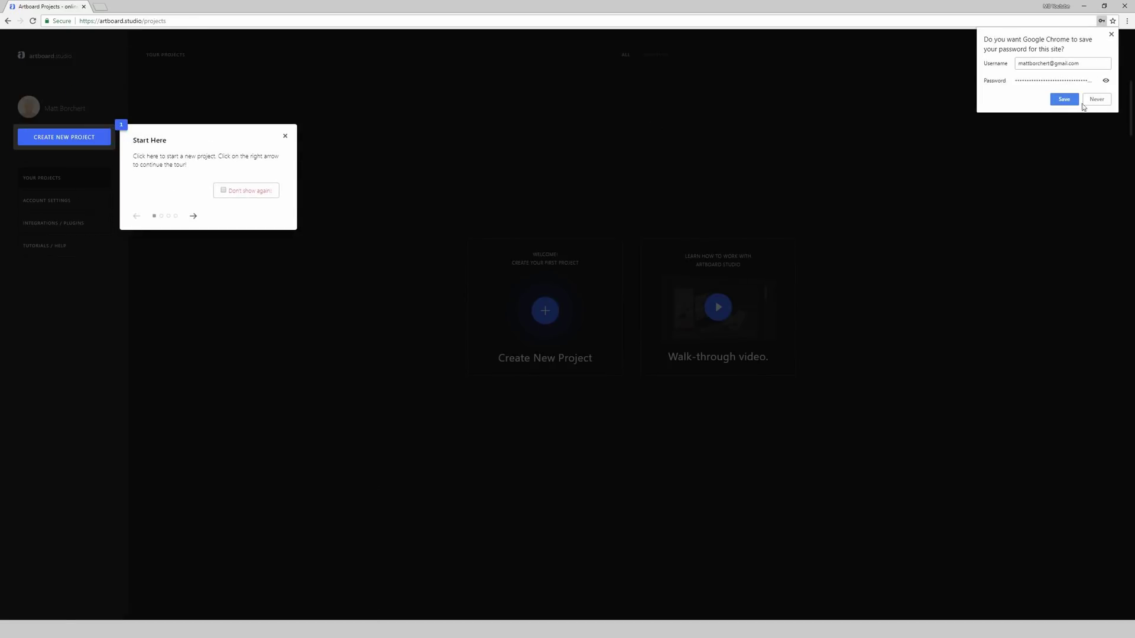
Step: Decline Chrome's password prompt, dismiss the tour tip and start a new project
click(1096, 99)
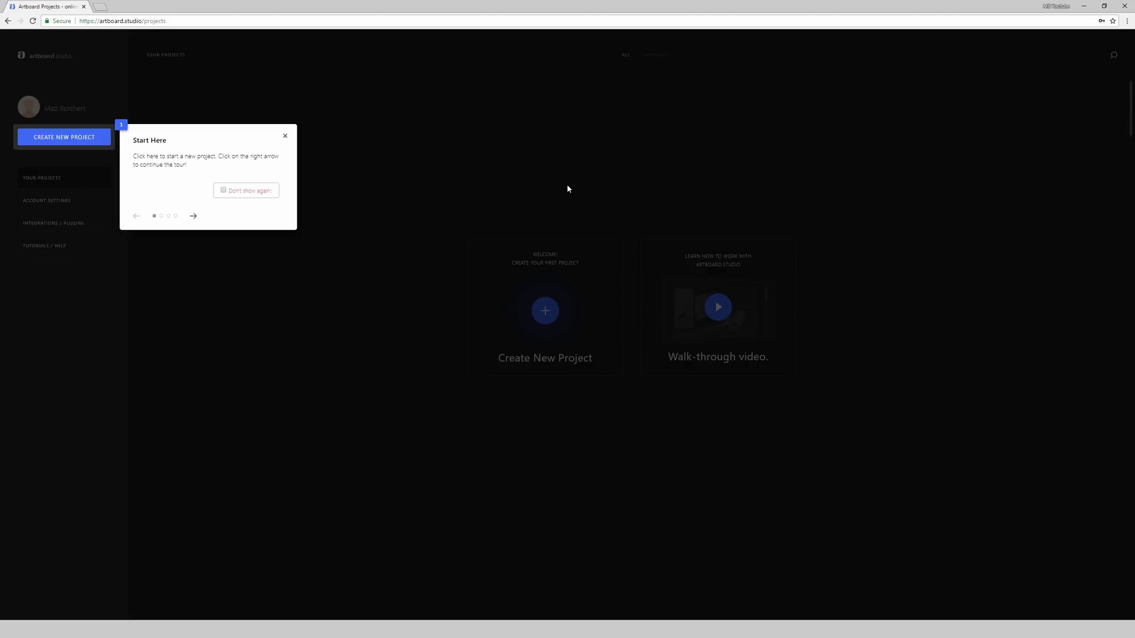
click(284, 135)
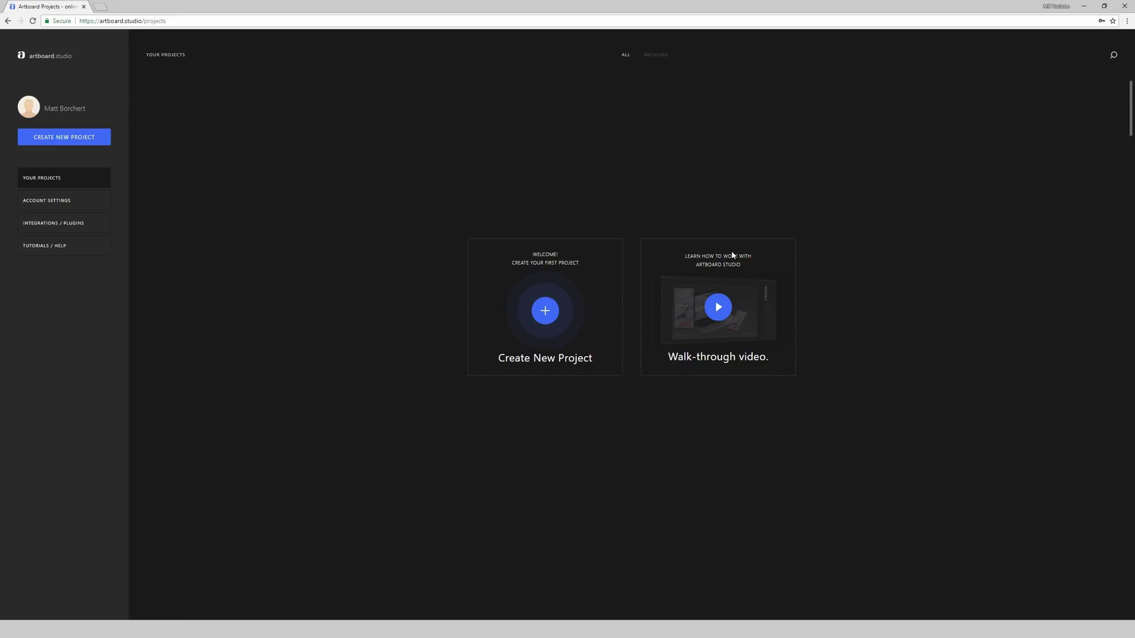
click(545, 311)
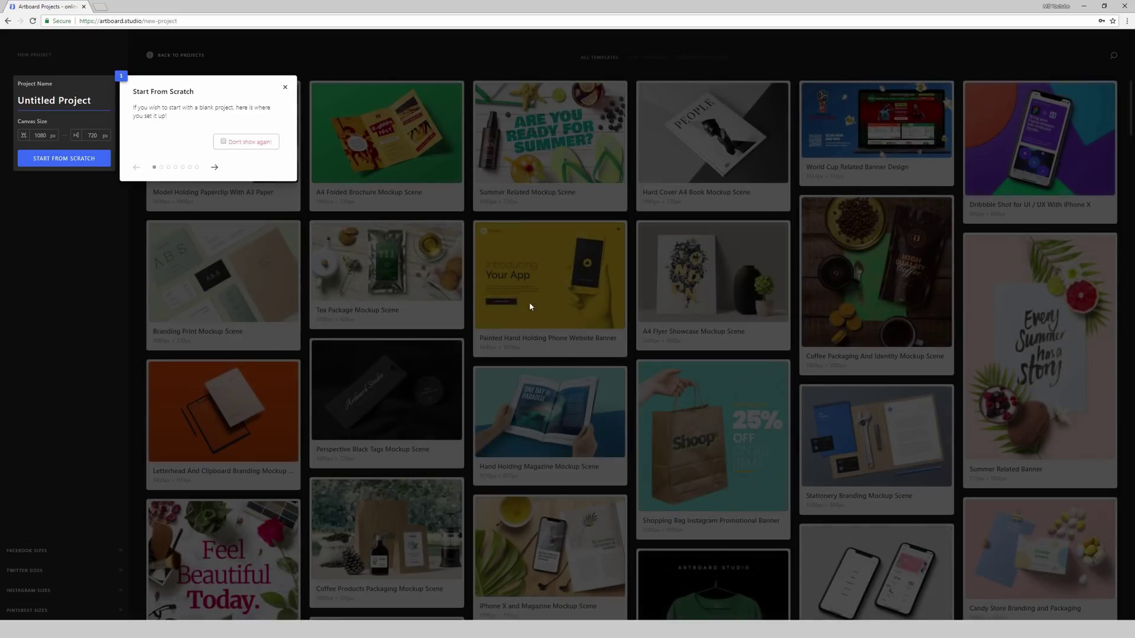
Step: Rename the Untitled Project to 'Something'
click(286, 90)
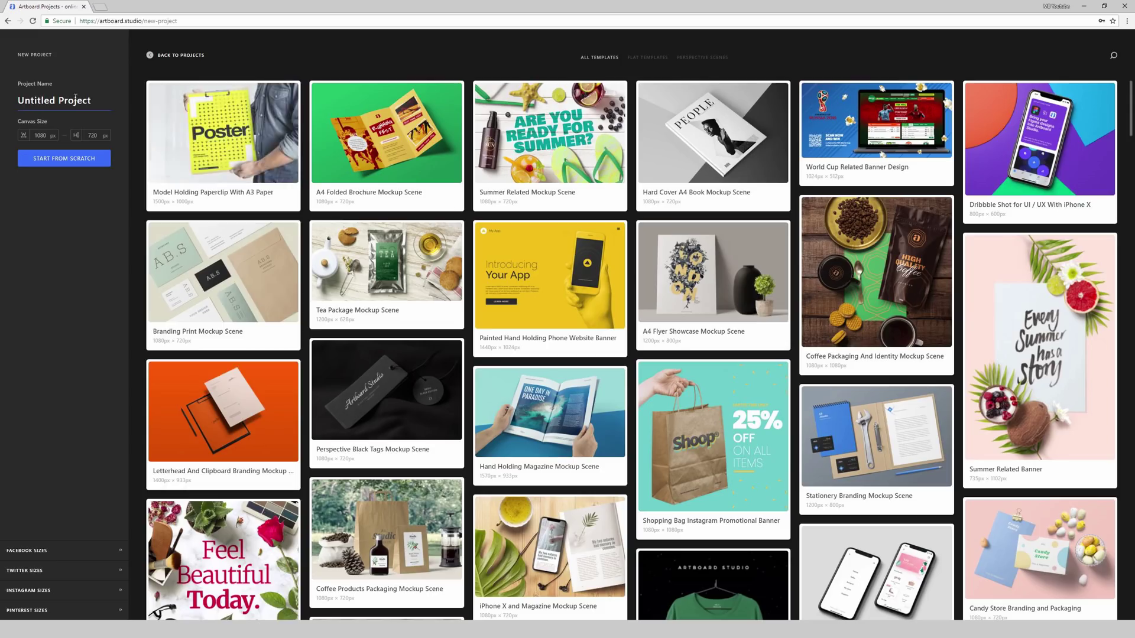
drag(92, 100, 20, 98)
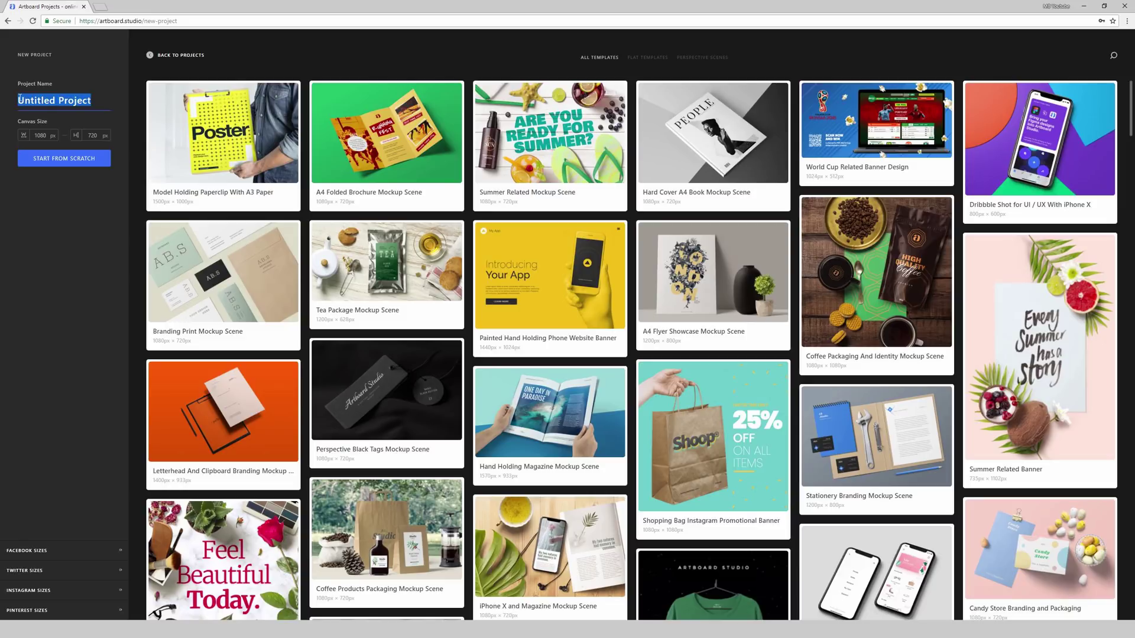
text(Something)
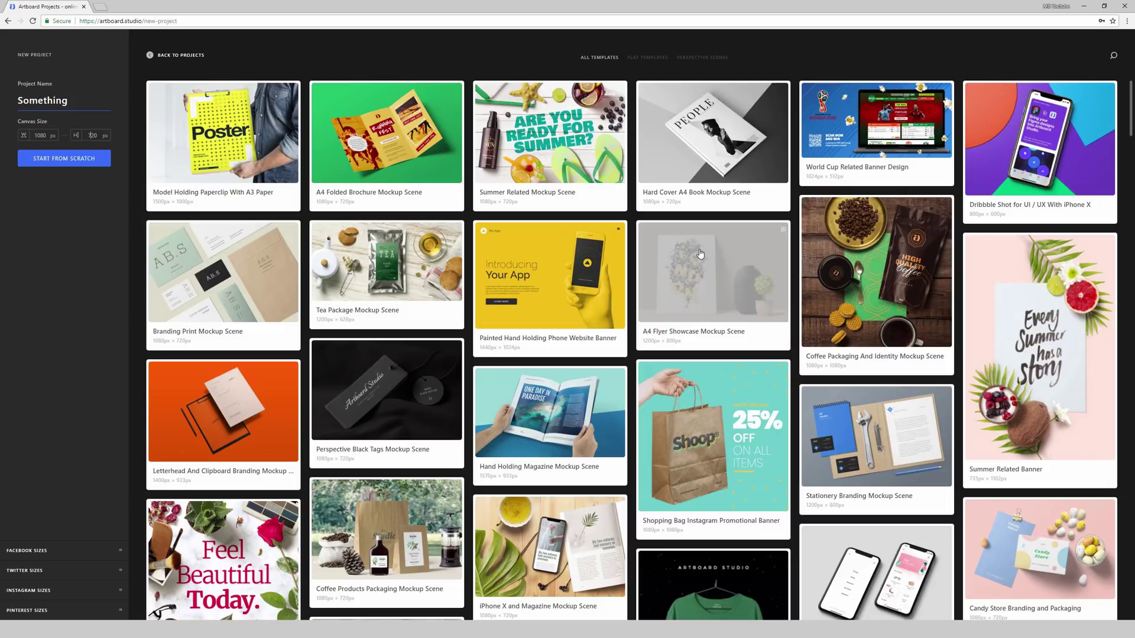
Step: Browse the Flat Templates and Perspective Scenes categories, then return to All Templates
scroll(662, 195, down, 1)
scroll(626, 130, up, 1)
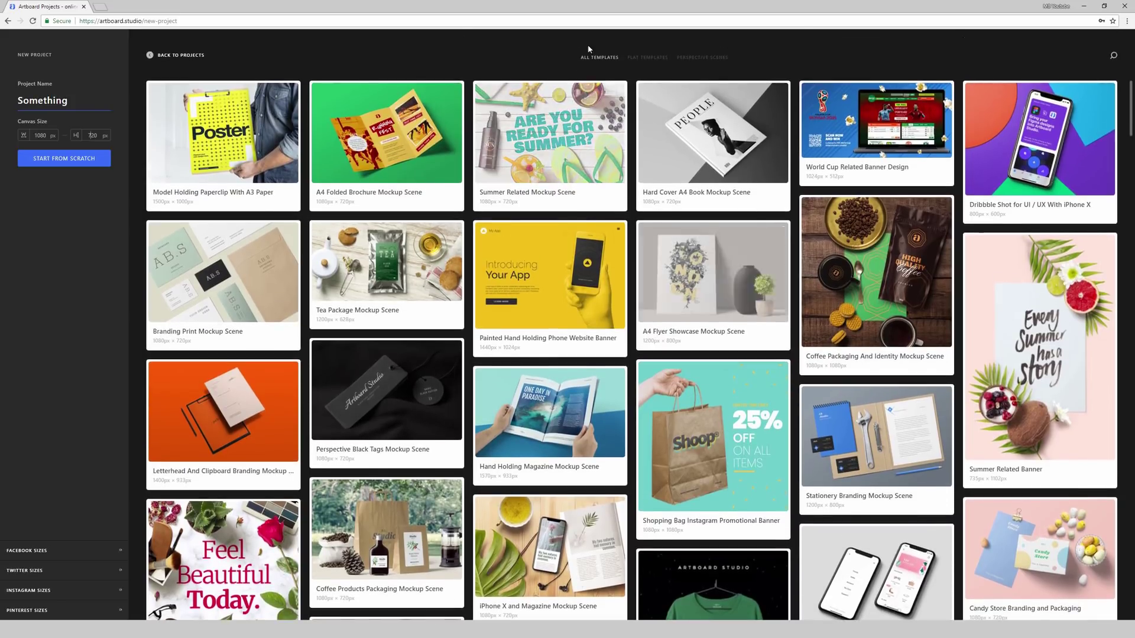
click(638, 61)
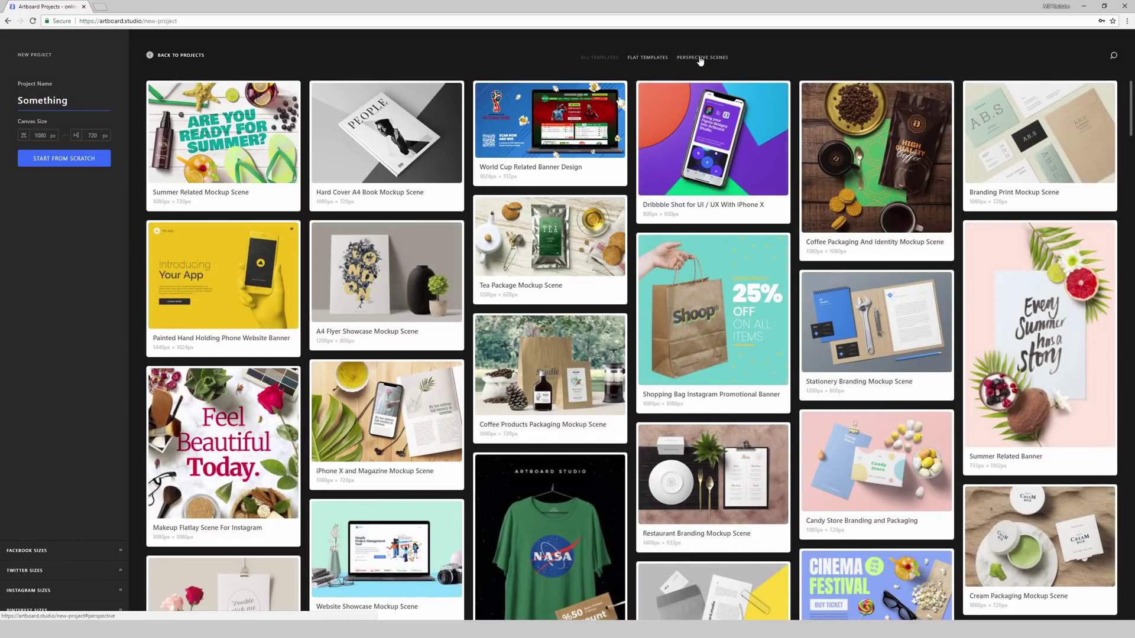
click(697, 58)
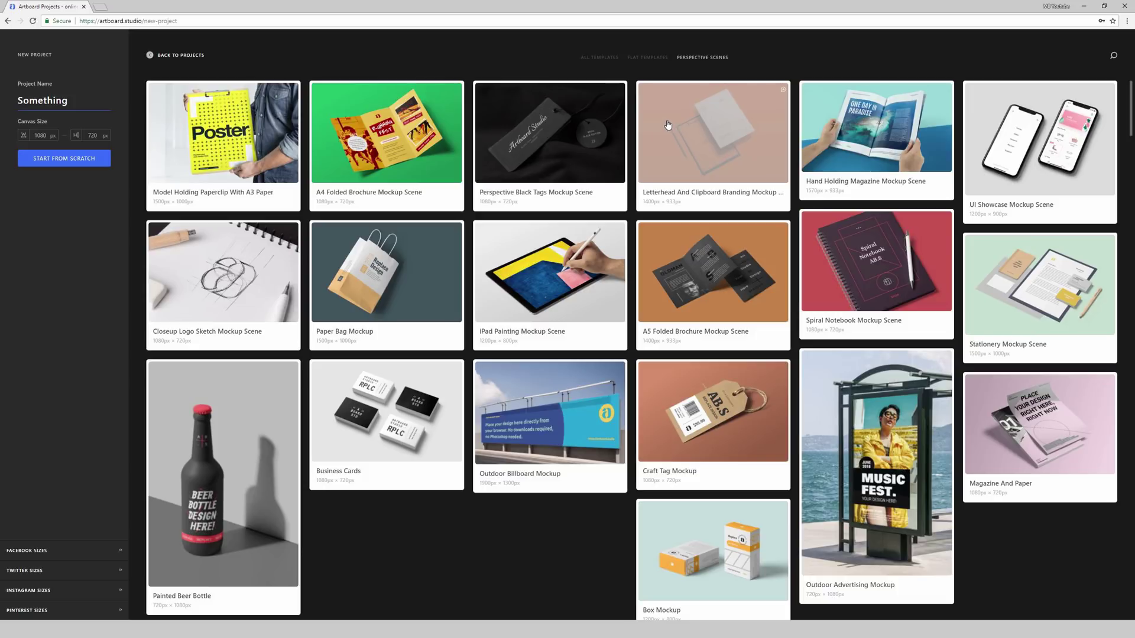
click(638, 58)
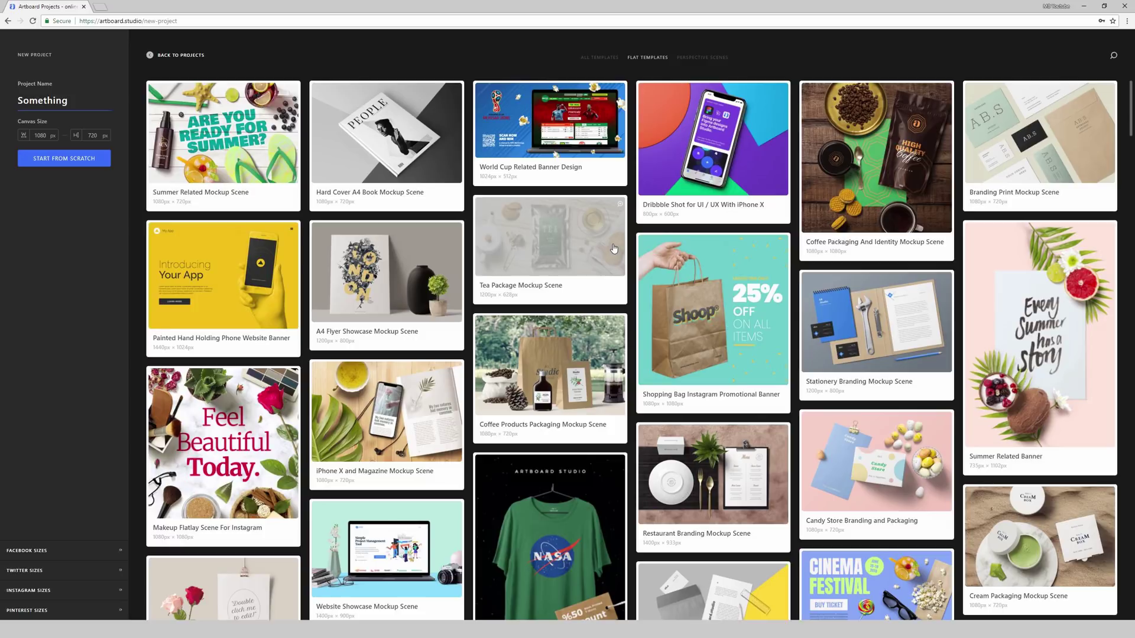
click(599, 57)
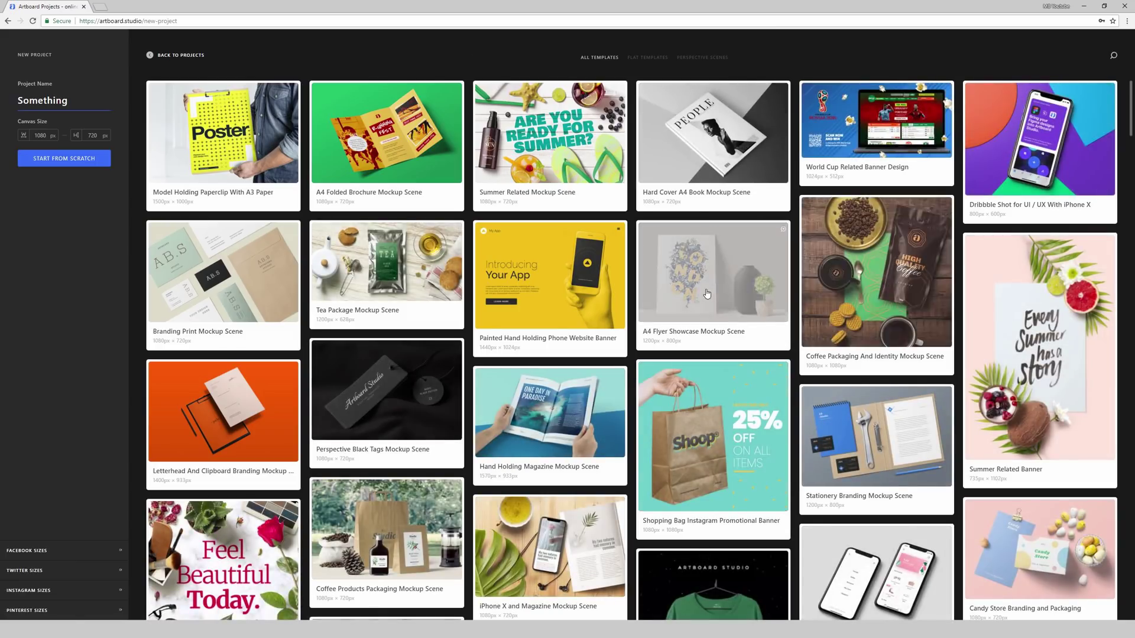
Step: Scroll the template gallery to reach the Coffee Shop Packaging And Branding template
scroll(707, 294, down, 3)
scroll(707, 293, down, 5)
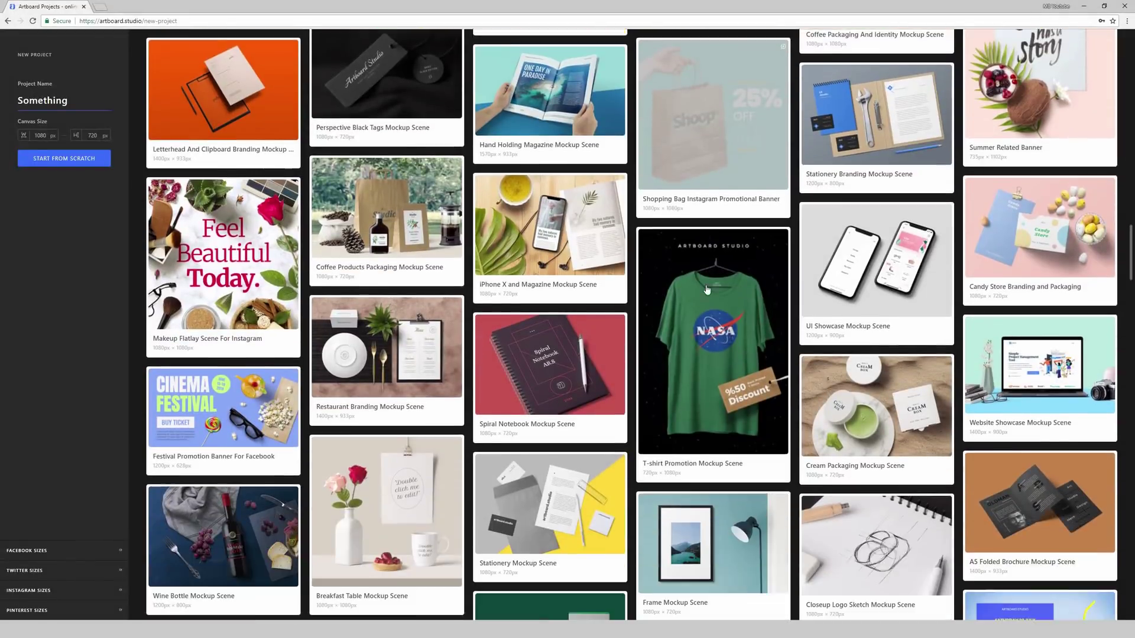
scroll(707, 286, down, 3)
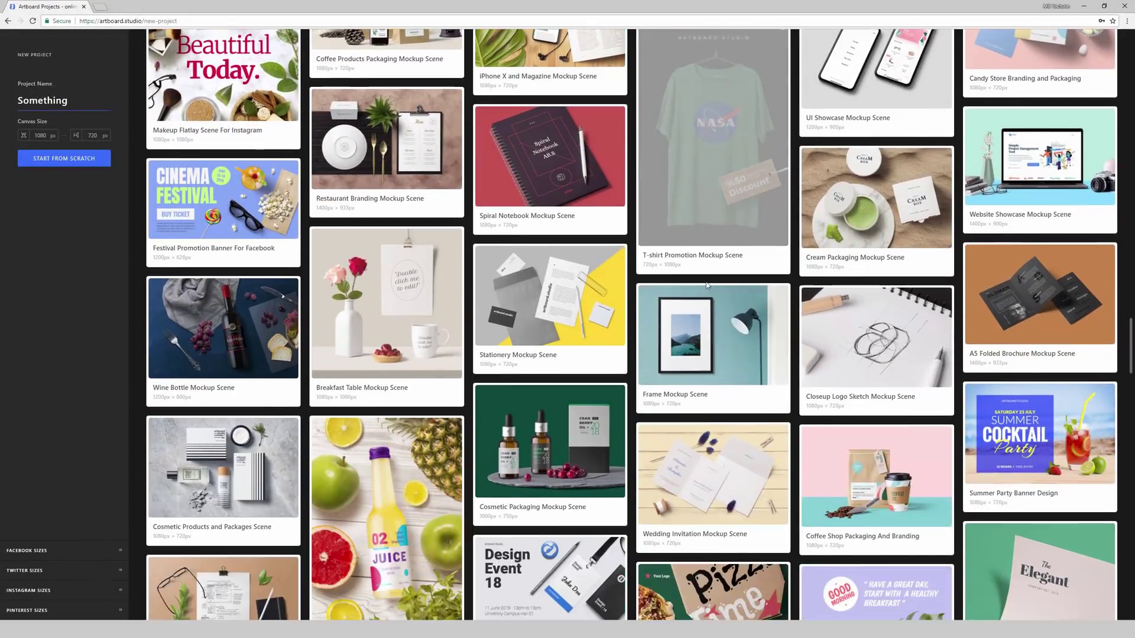
scroll(707, 285, down, 3)
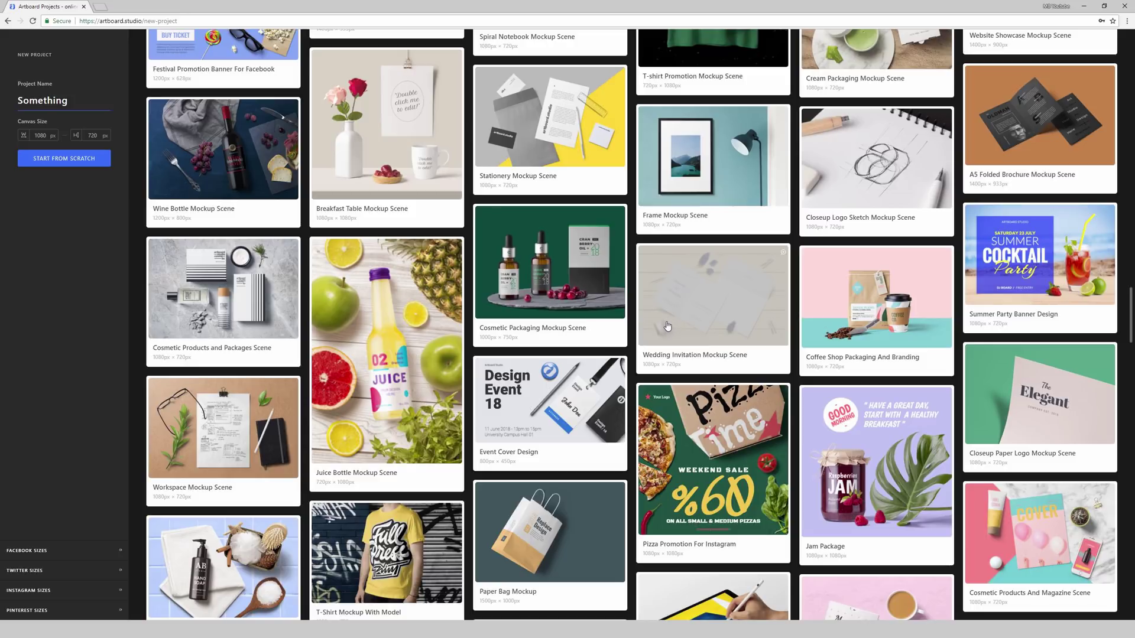
scroll(668, 325, down, 1)
scroll(668, 326, down, 6)
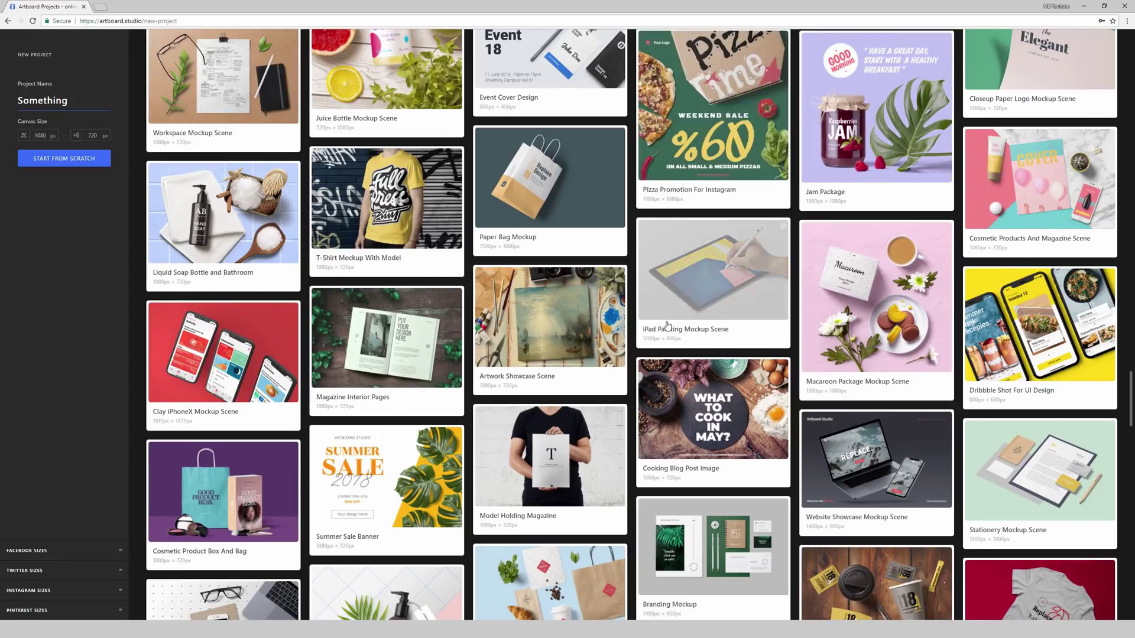
scroll(667, 326, down, 5)
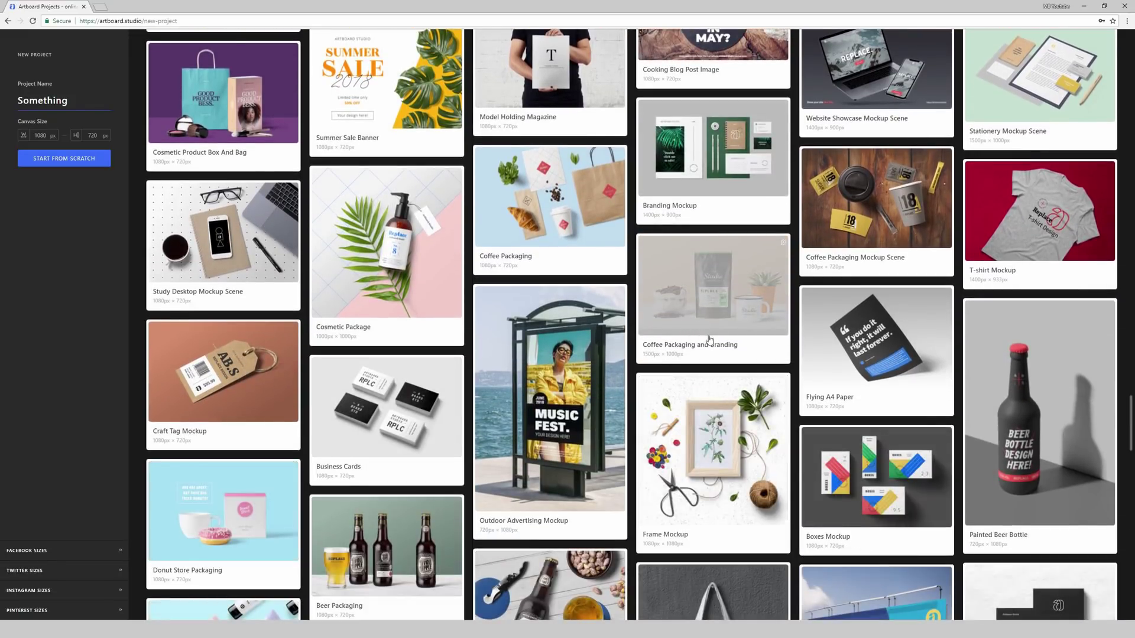
scroll(704, 334, up, 5)
scroll(710, 342, up, 6)
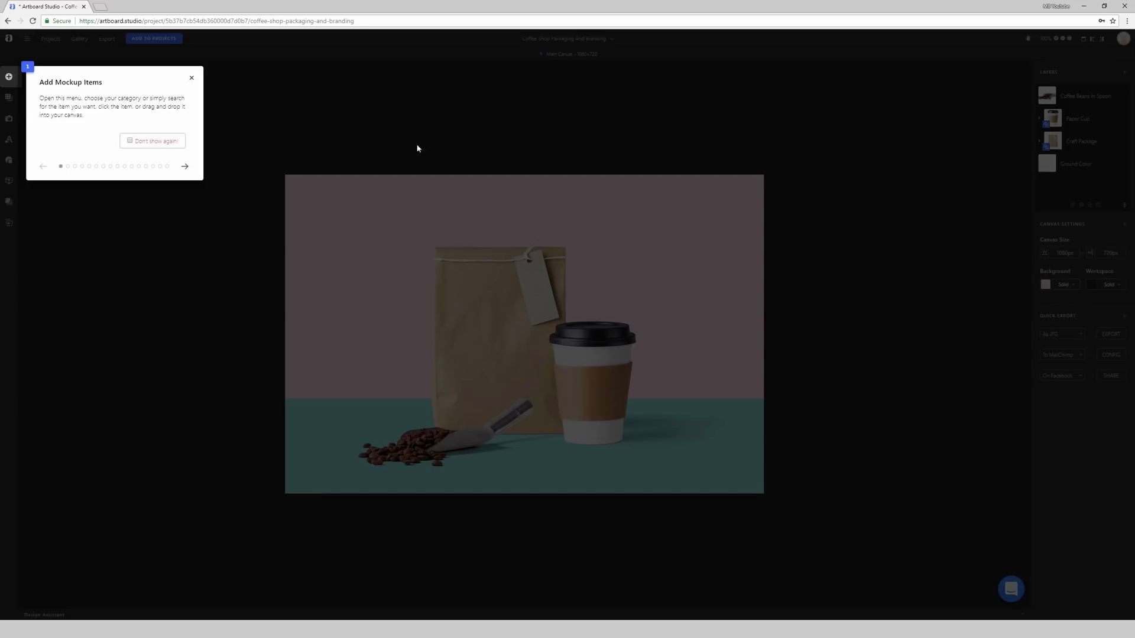
Step: Step through the seven editor tour tips and close the 'Import From Elsewhere' tip
click(184, 168)
click(185, 188)
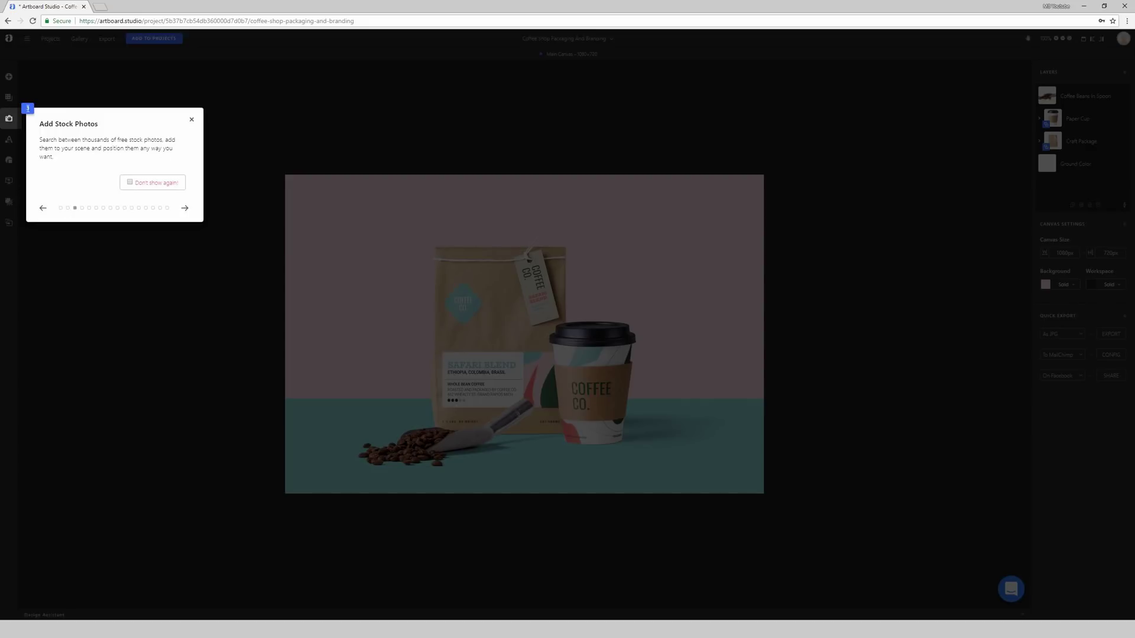
click(185, 208)
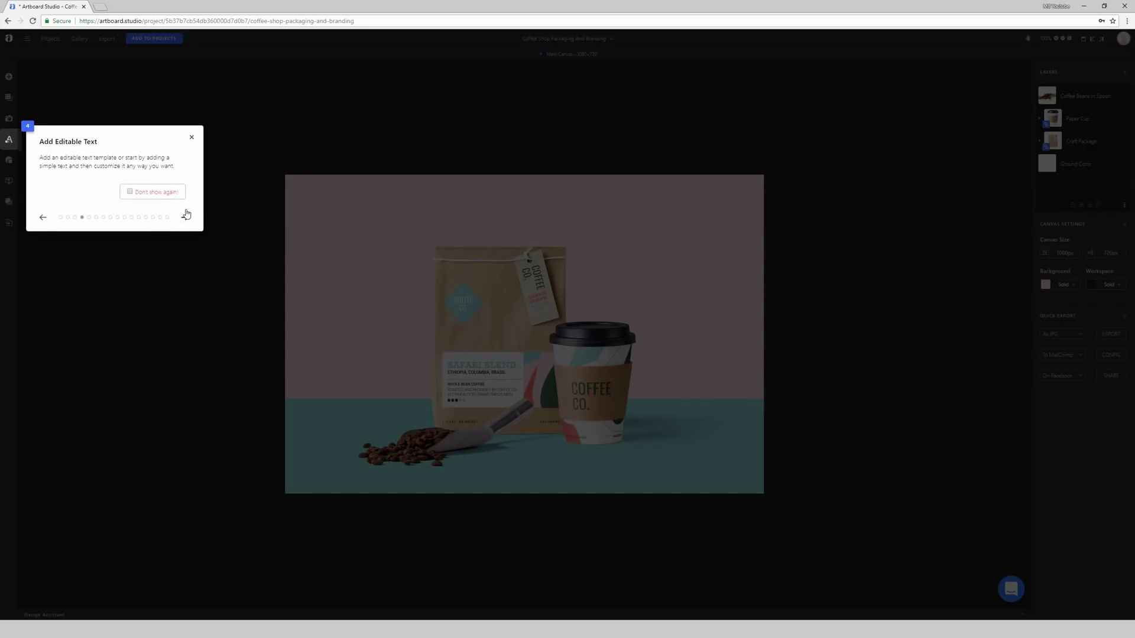
click(185, 221)
click(185, 229)
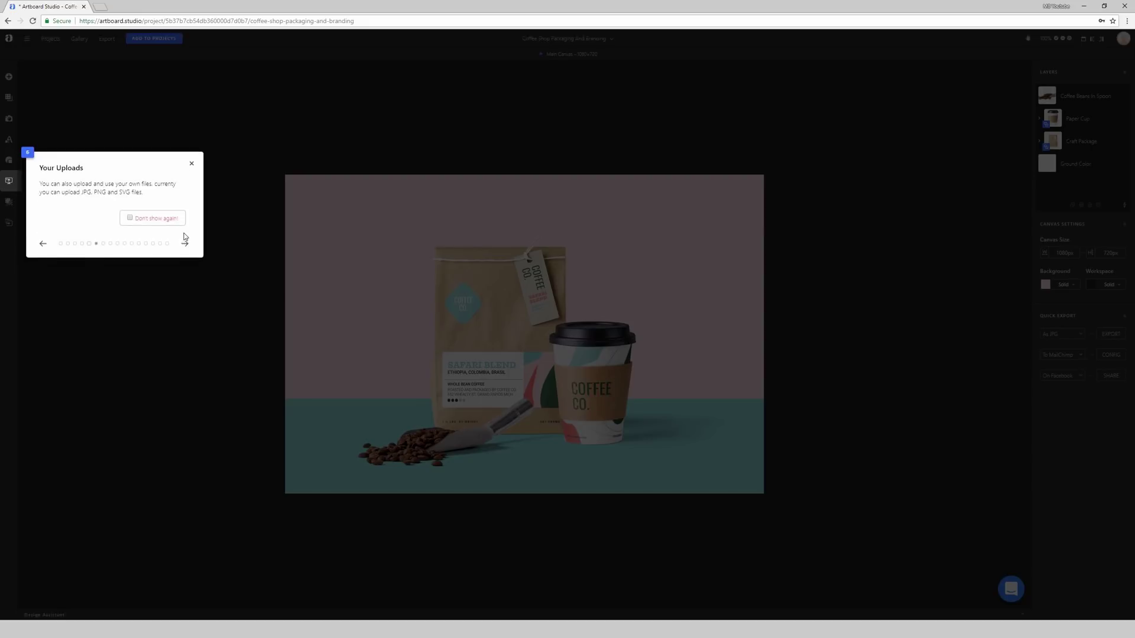
click(185, 261)
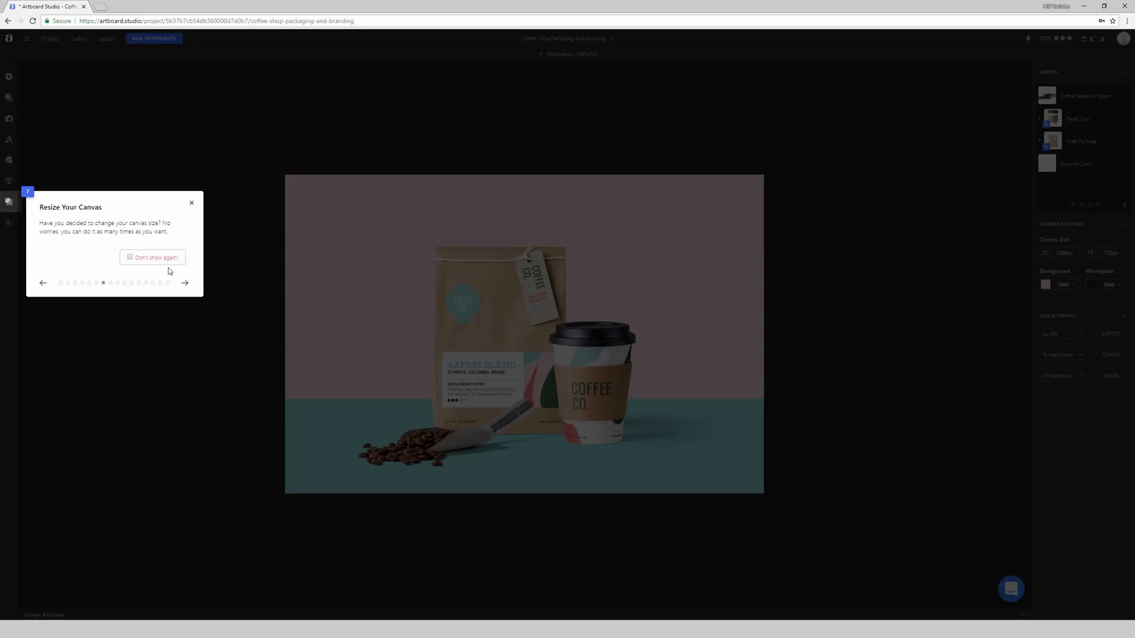
click(185, 283)
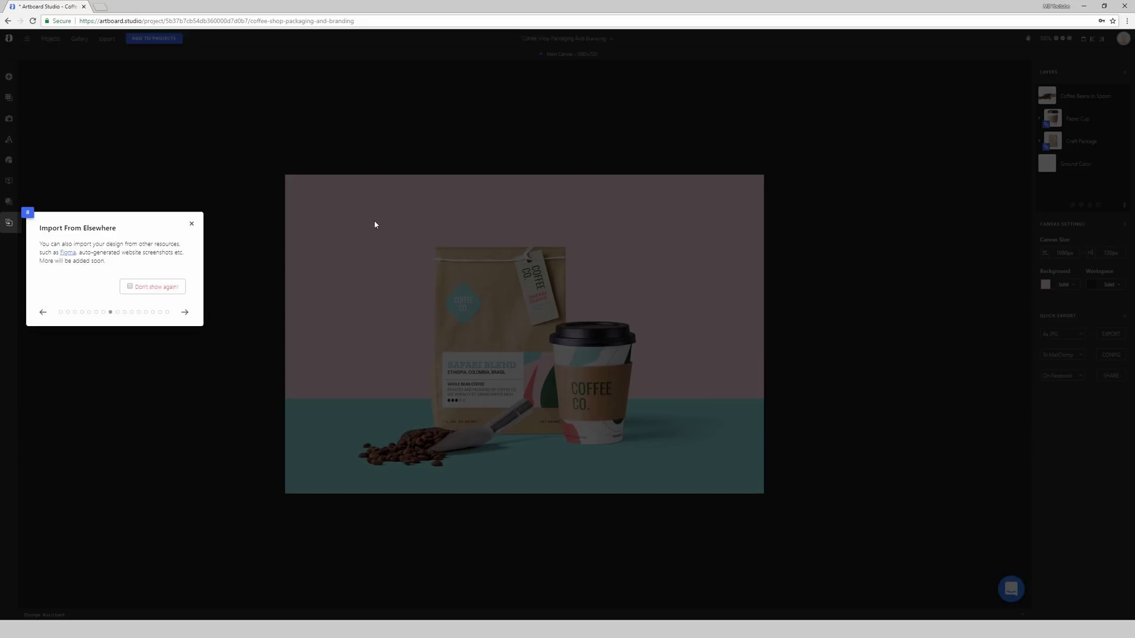
click(191, 225)
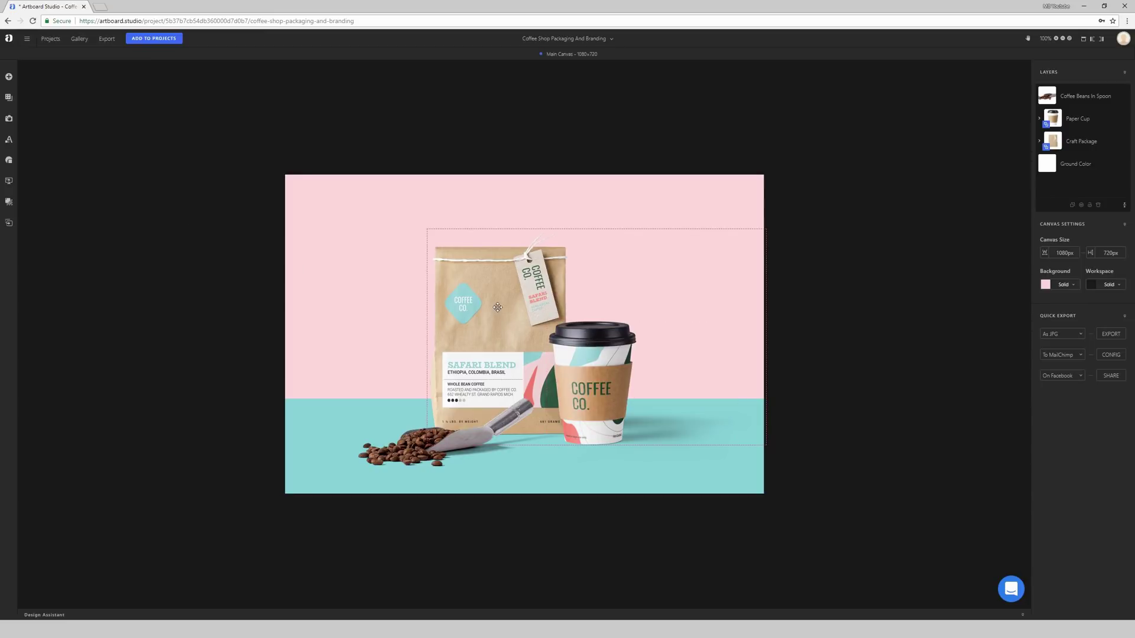
Step: Move the coffee beans and spoon left and rearrange the paper cup in front of the bag
drag(442, 436, 405, 452)
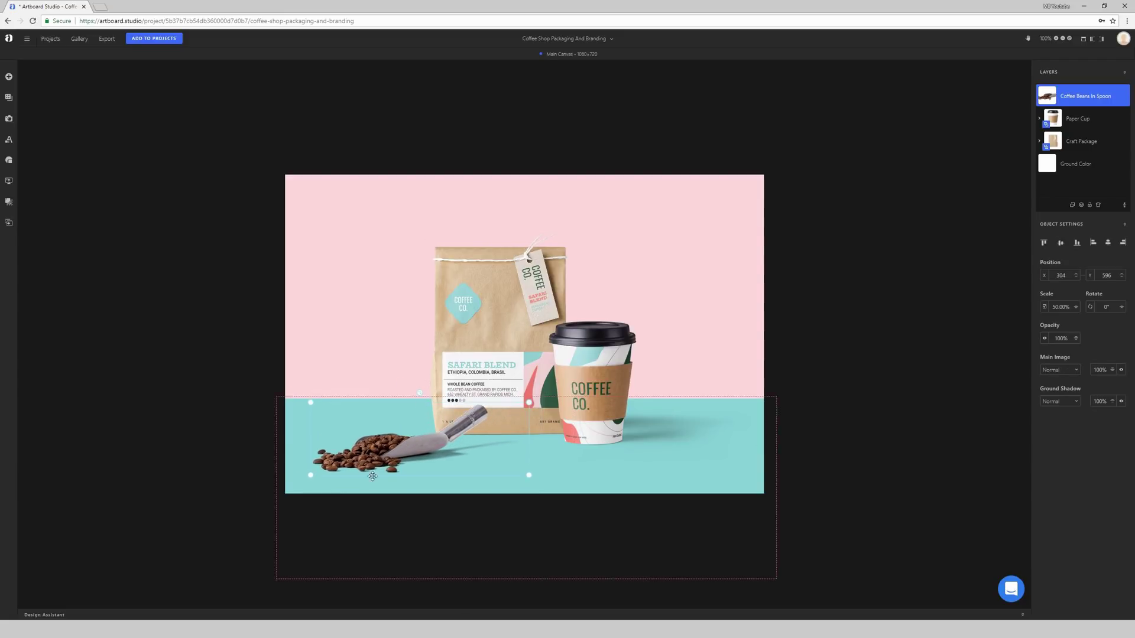
drag(591, 361, 640, 366)
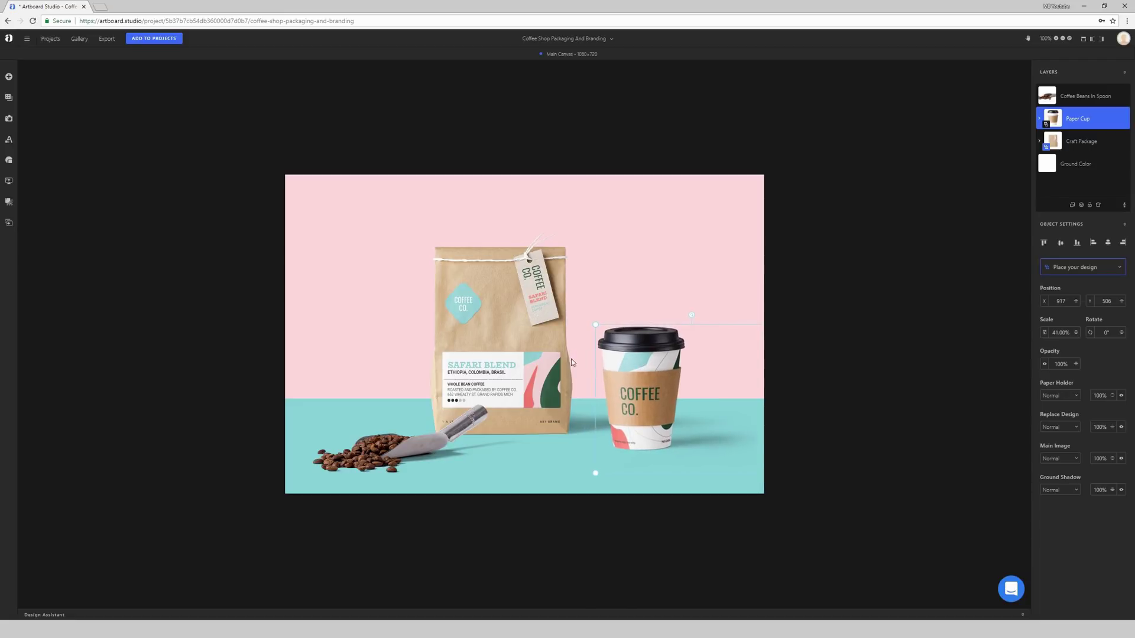
drag(516, 355, 537, 356)
drag(649, 364, 572, 319)
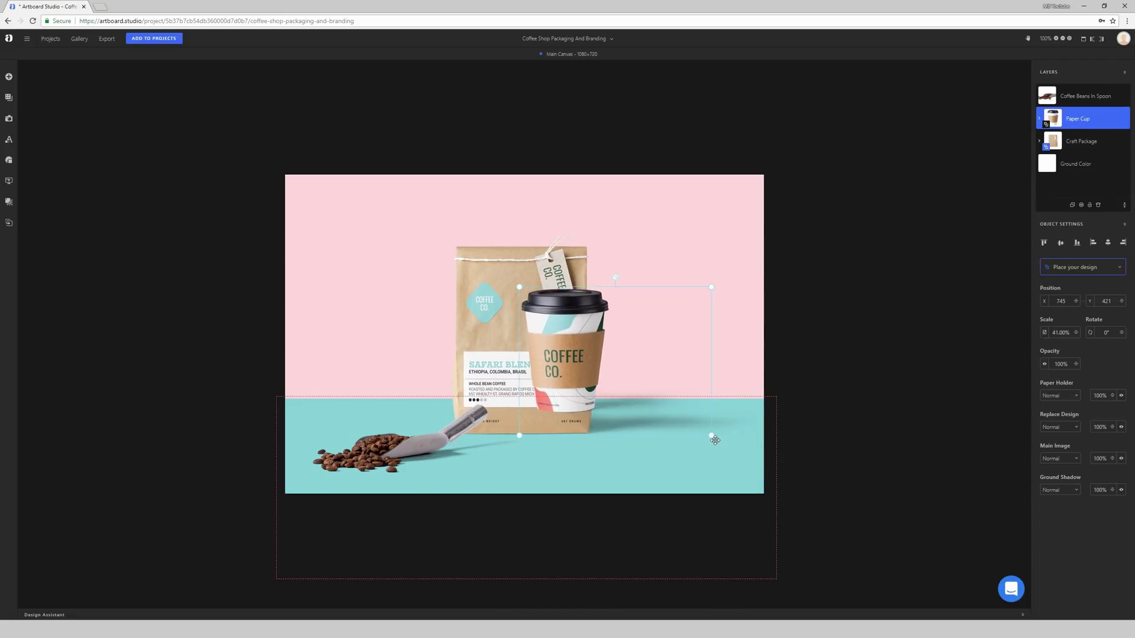
Step: Scale the paper cup to about 87% and place it at 934, 413 in front of the bag
mouse_move(732, 449)
mouse_down()
mouse_move(767, 484)
mouse_move(692, 423)
mouse_move(740, 462)
mouse_up()
drag(666, 405, 648, 431)
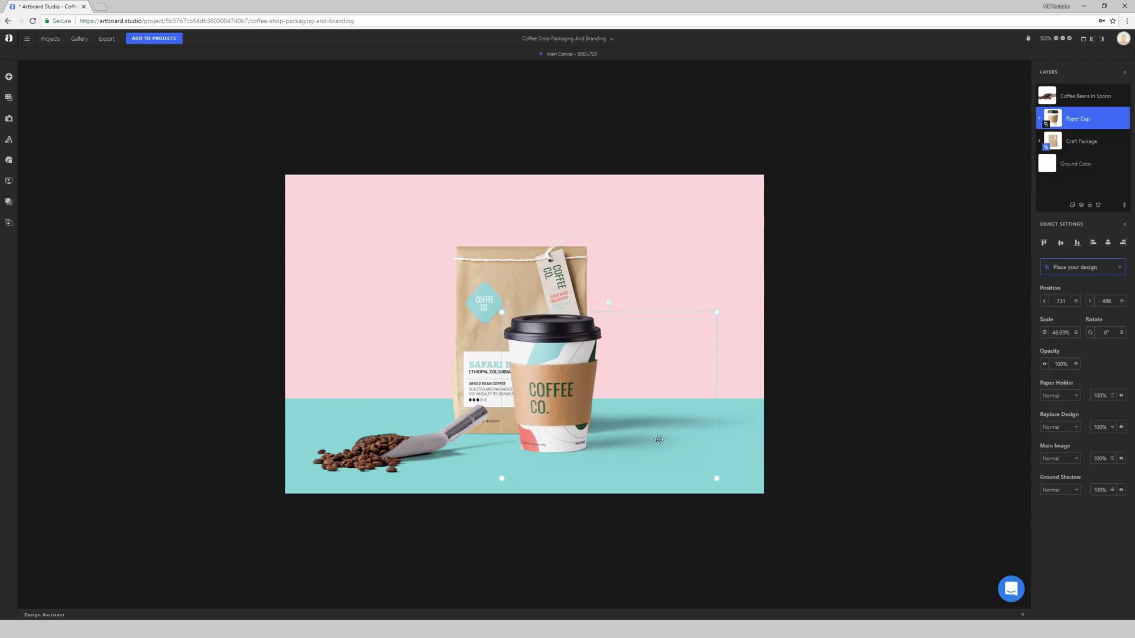
mouse_move(717, 480)
mouse_down()
mouse_move(704, 456)
mouse_move(644, 426)
mouse_move(710, 473)
mouse_up()
drag(504, 314, 385, 201)
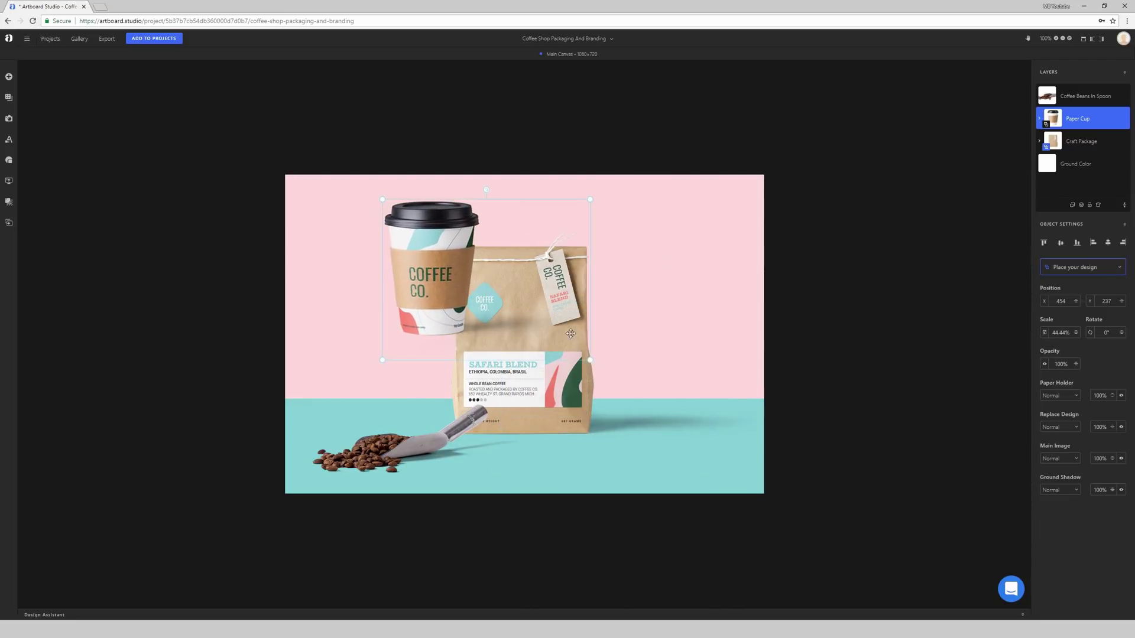
drag(590, 361, 786, 514)
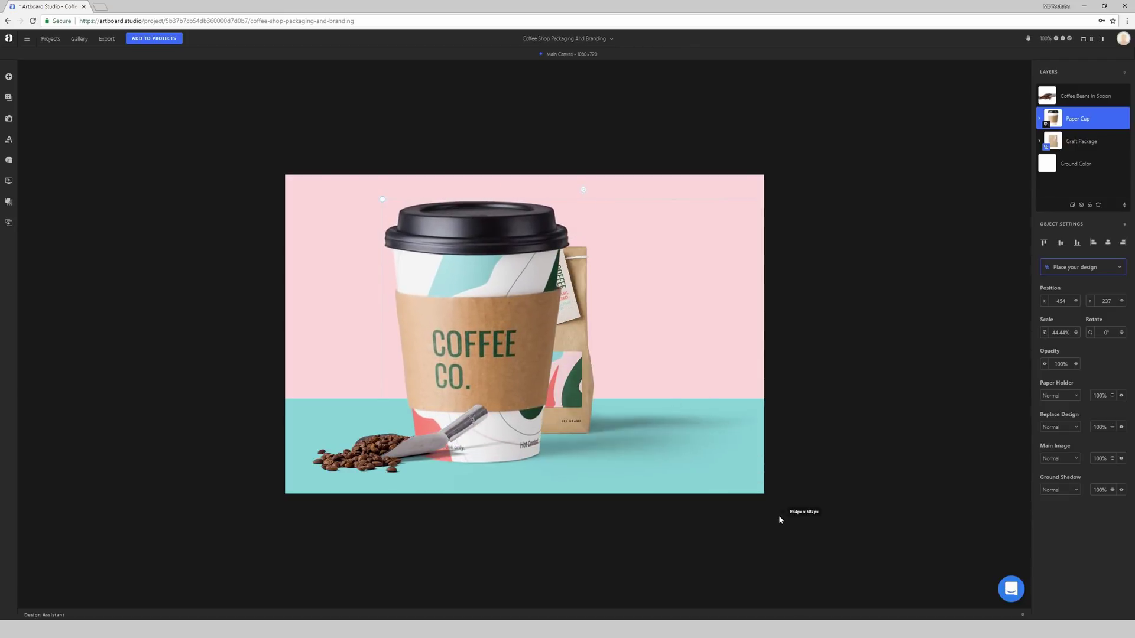
drag(489, 315, 633, 325)
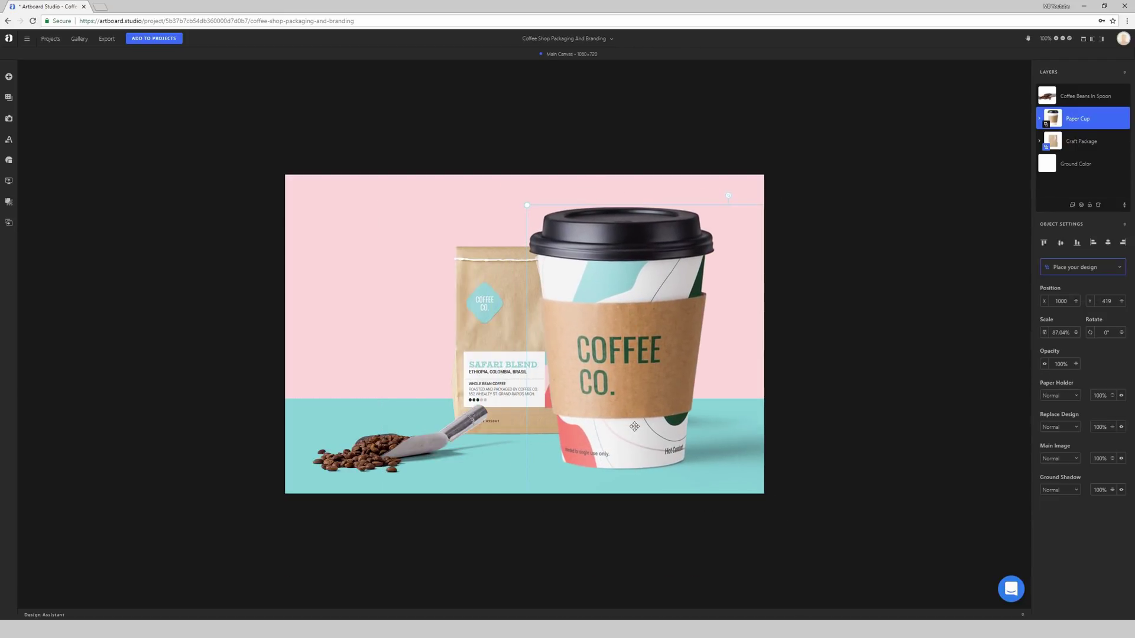
click(881, 370)
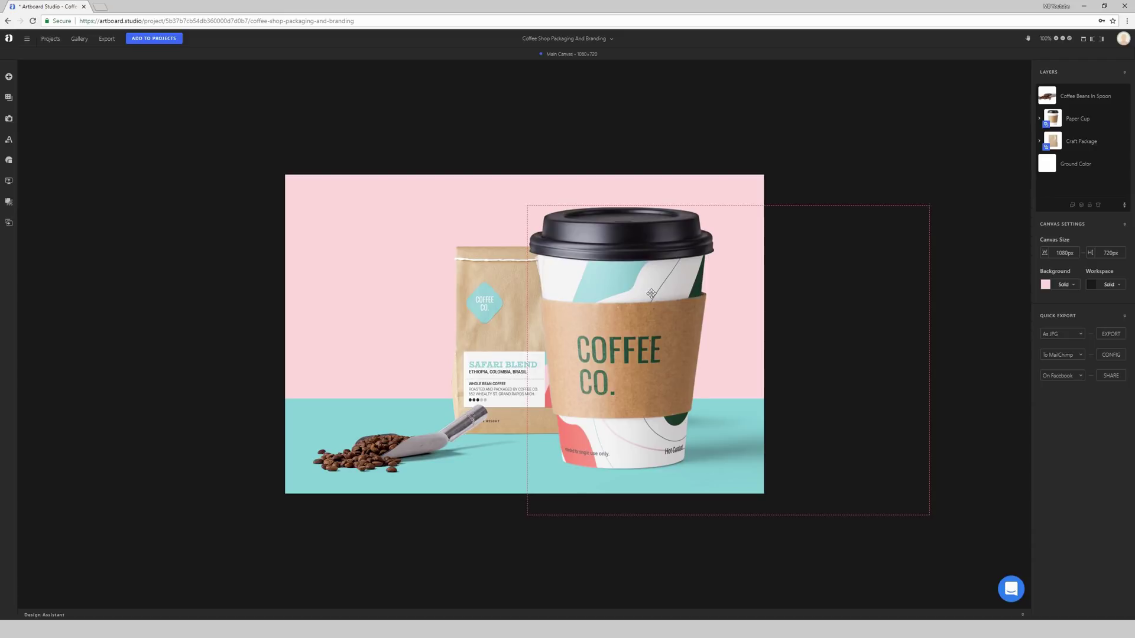
drag(645, 293, 615, 290)
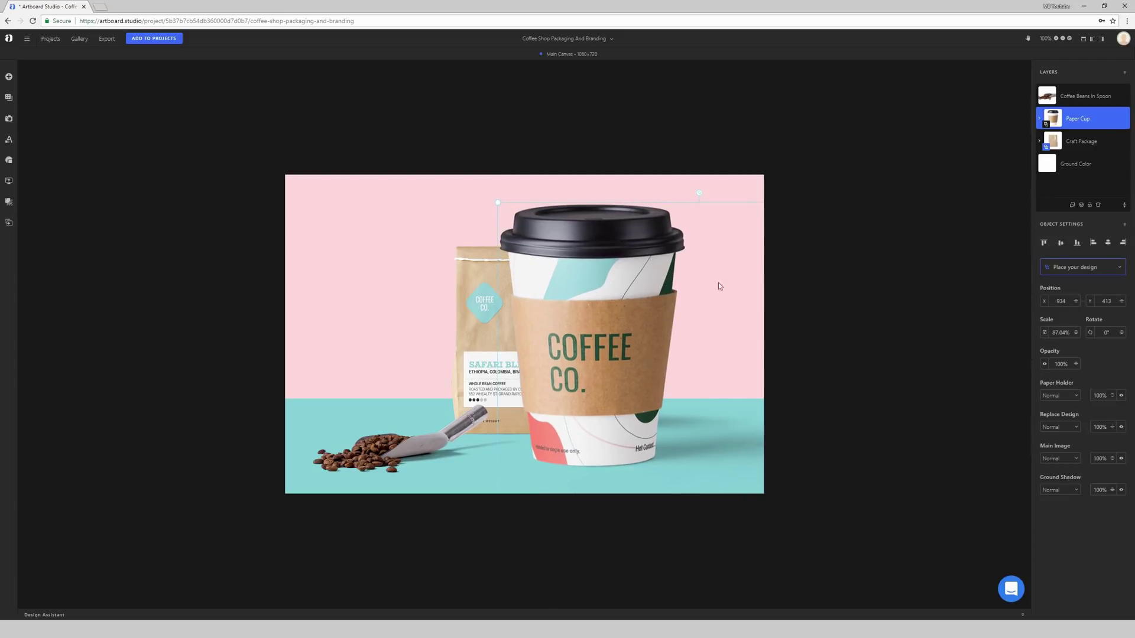
Step: Stand the paper cup upright at 0° and shrink it to 51.21% at 877, 509
click(865, 253)
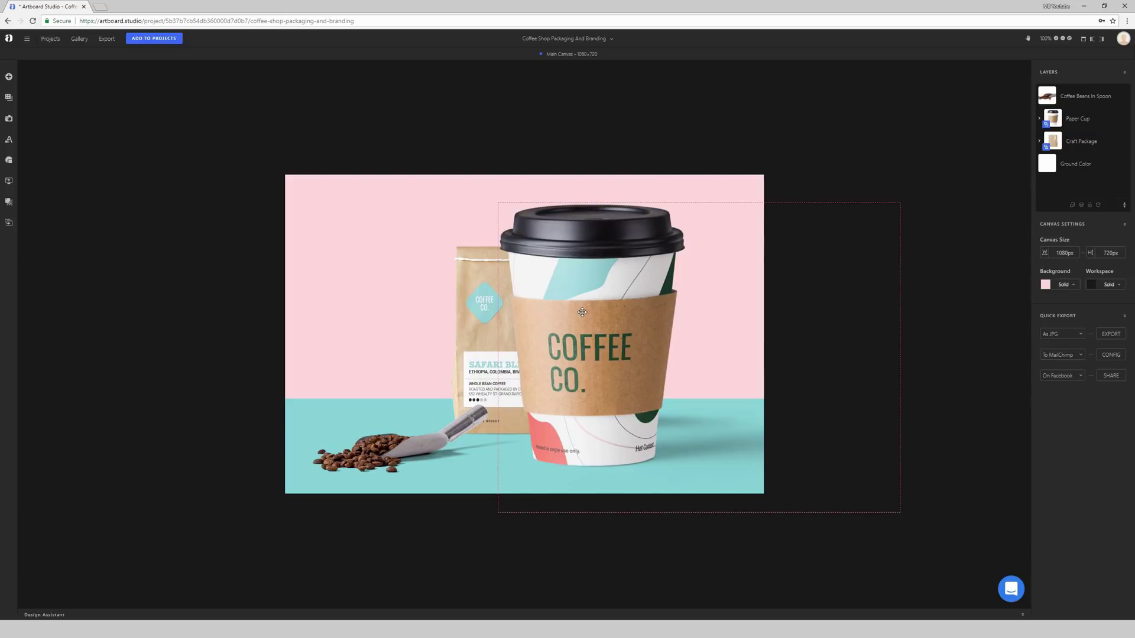
scroll(582, 312, up, 3)
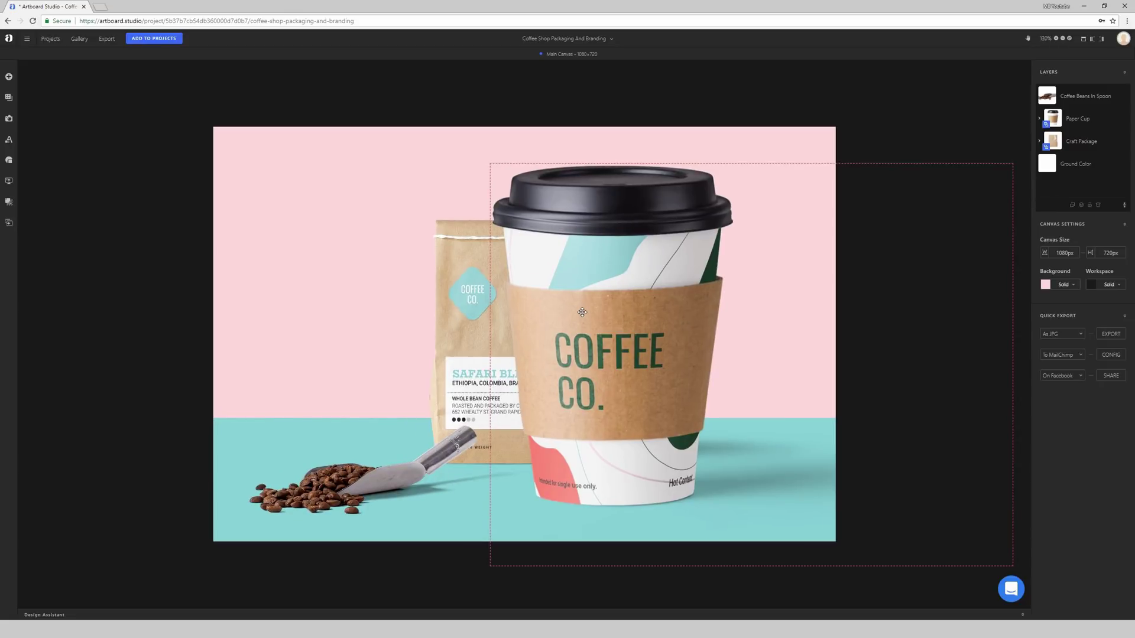
scroll(587, 327, up, 4)
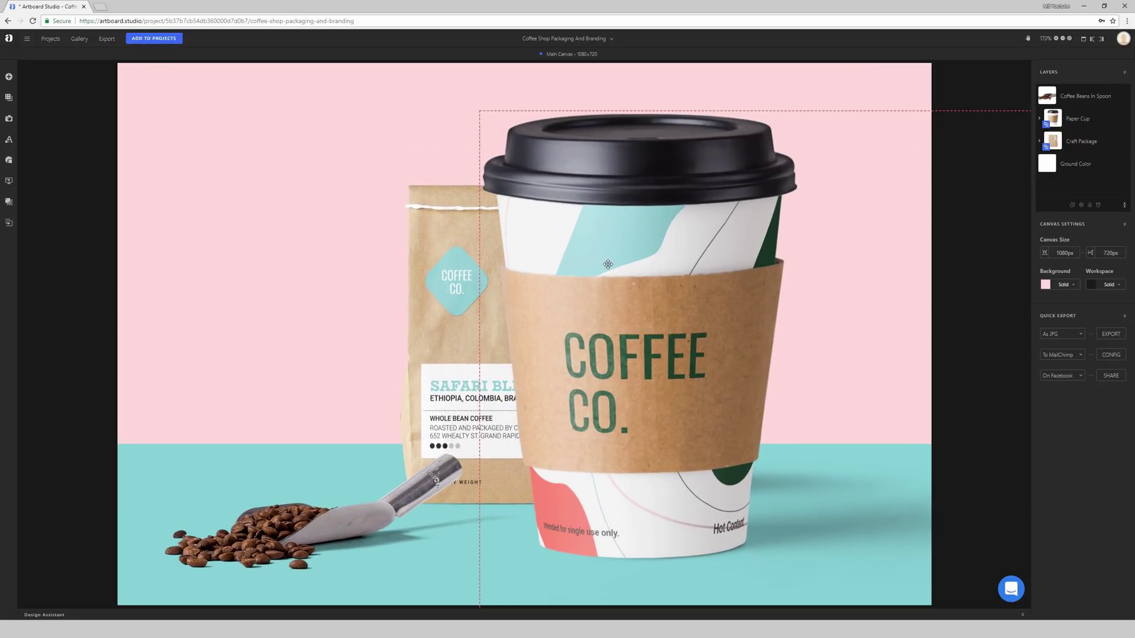
scroll(608, 264, down, 3)
click(756, 159)
drag(755, 159, 512, 128)
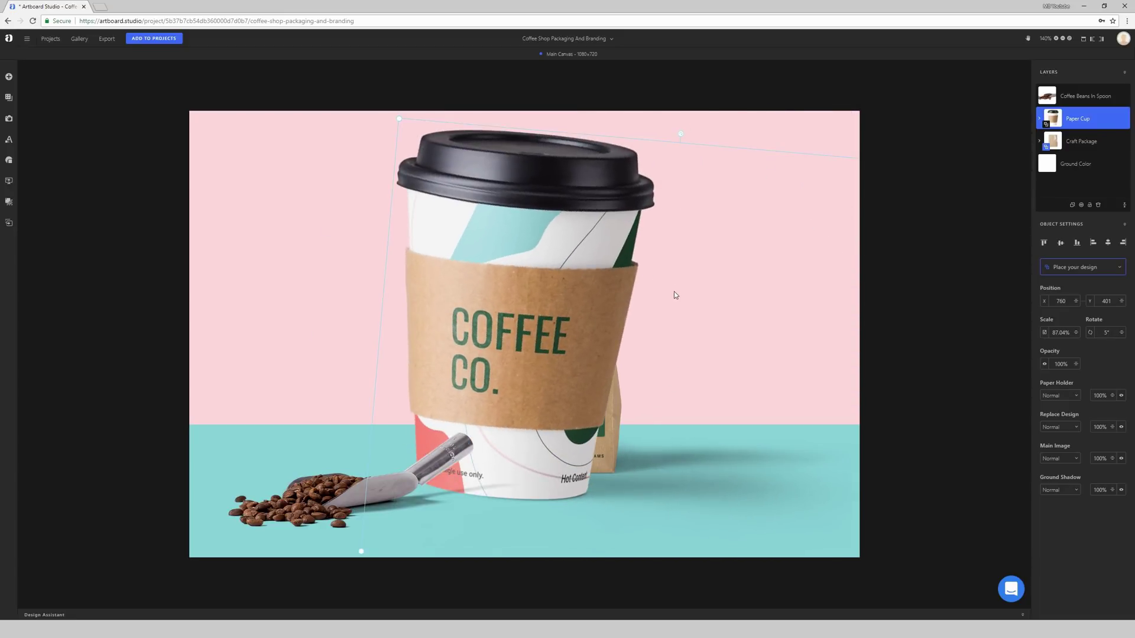
click(676, 295)
click(675, 295)
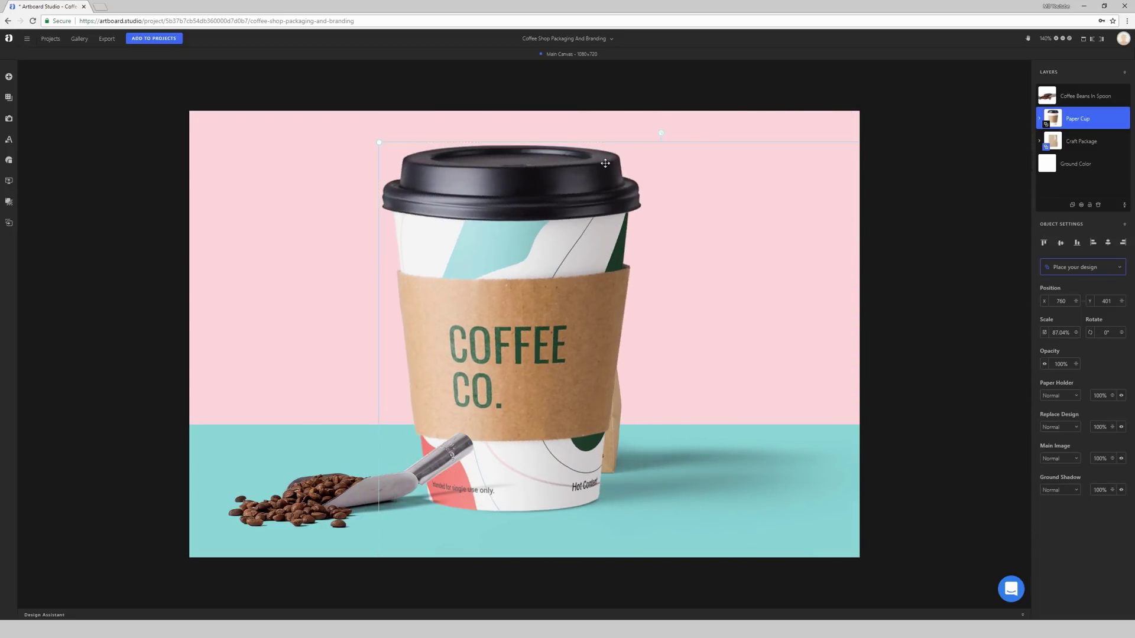
drag(378, 142, 667, 337)
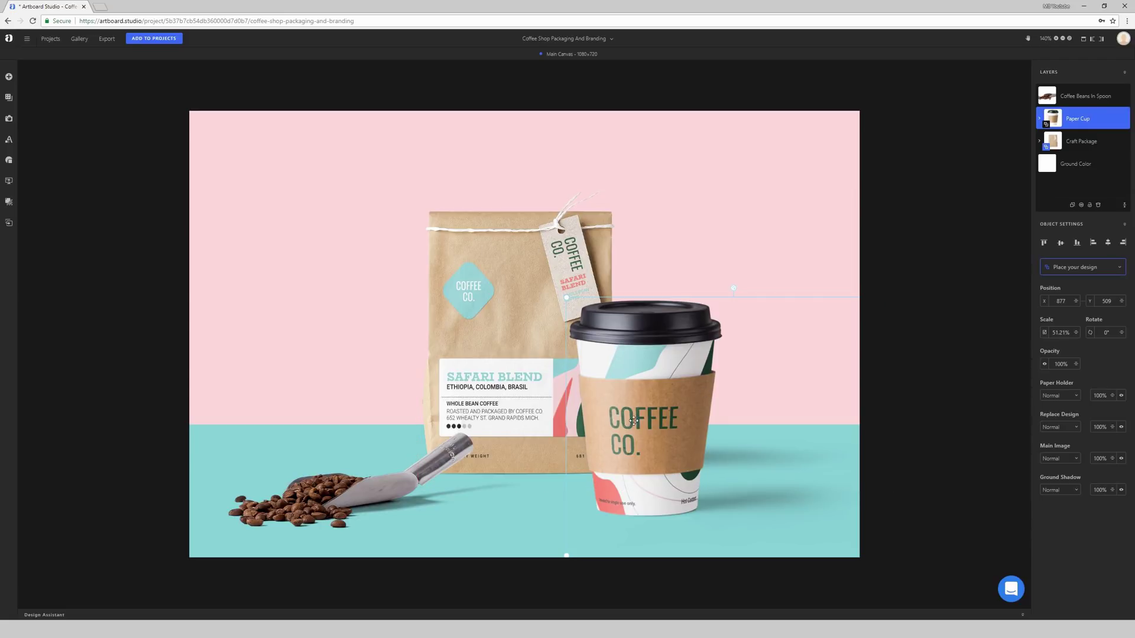
Step: Open the paper cup's 650 × 300 Replace Design artboard from its right-click menu
click(506, 359)
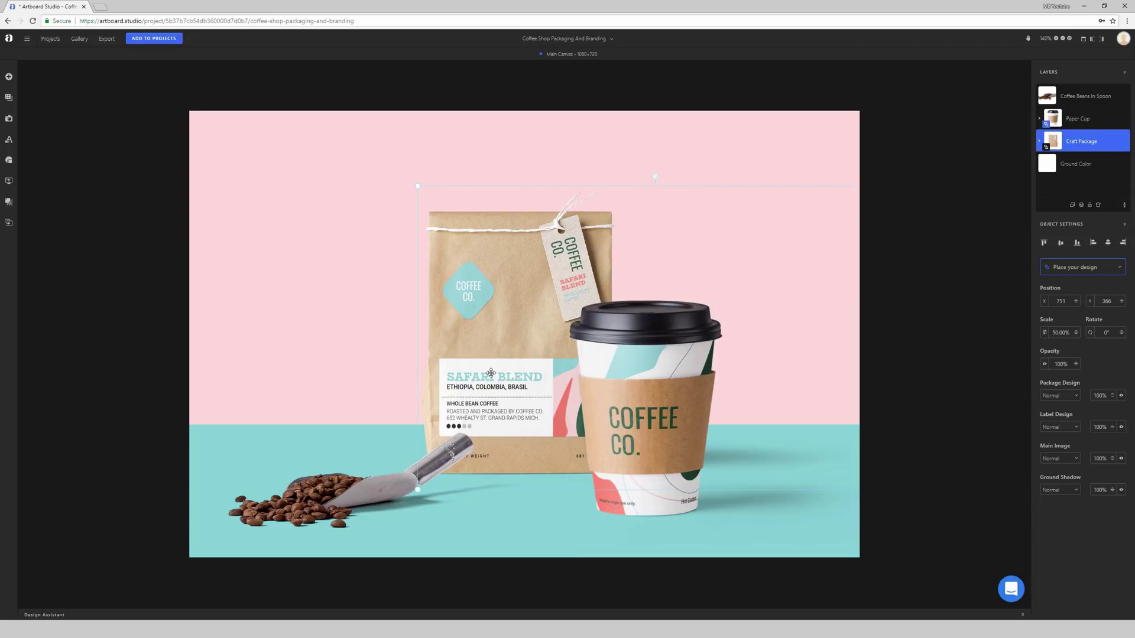
click(634, 424)
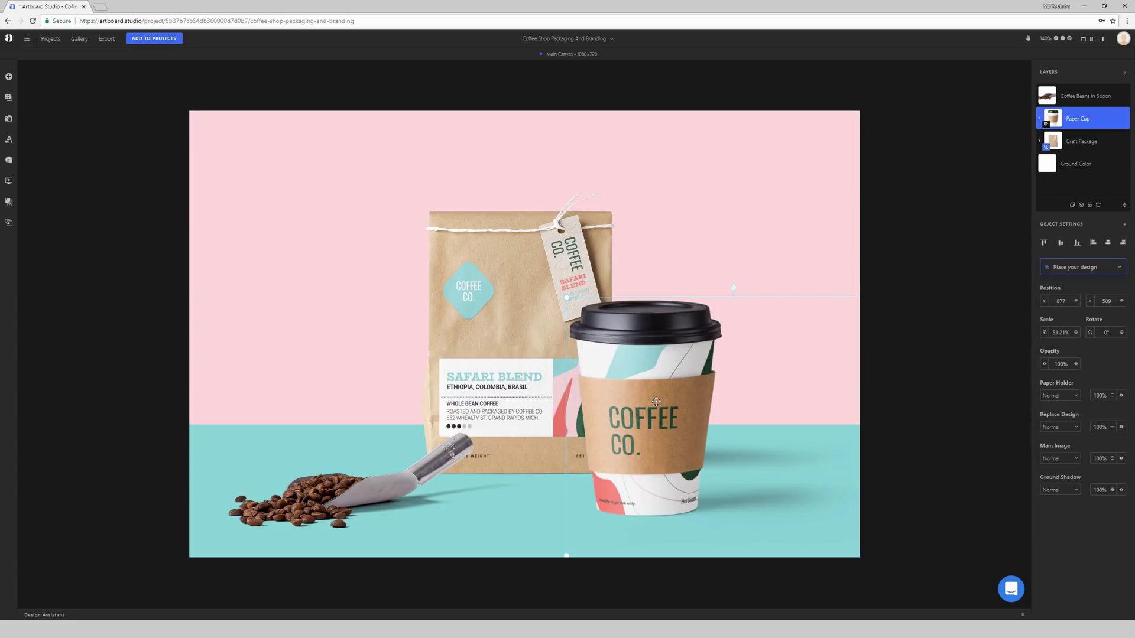
right_click(643, 416)
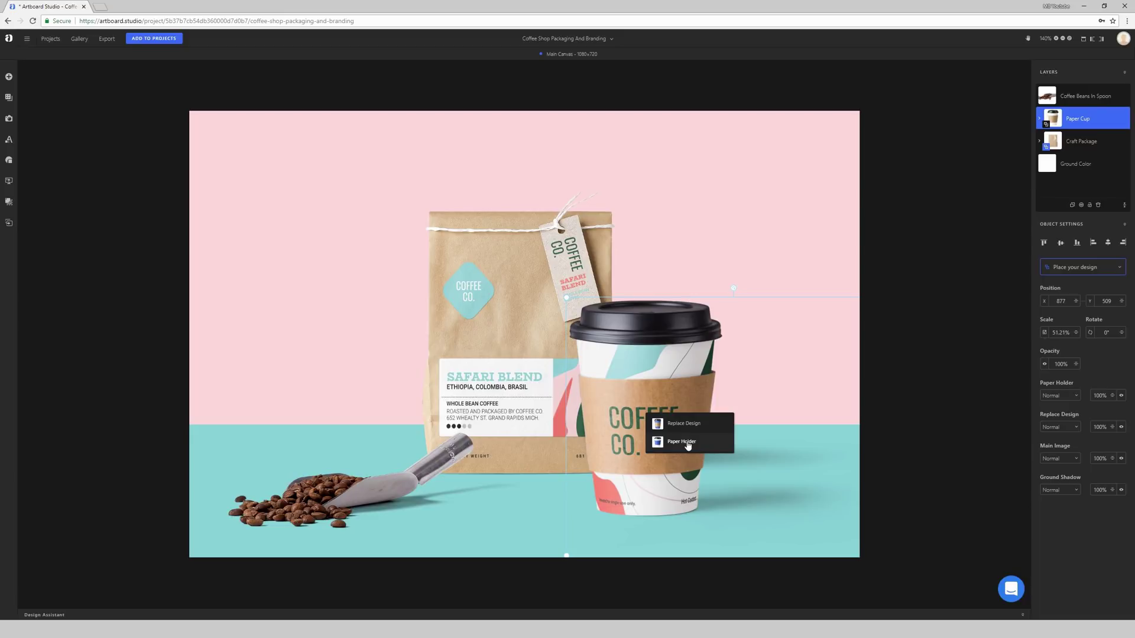
click(672, 424)
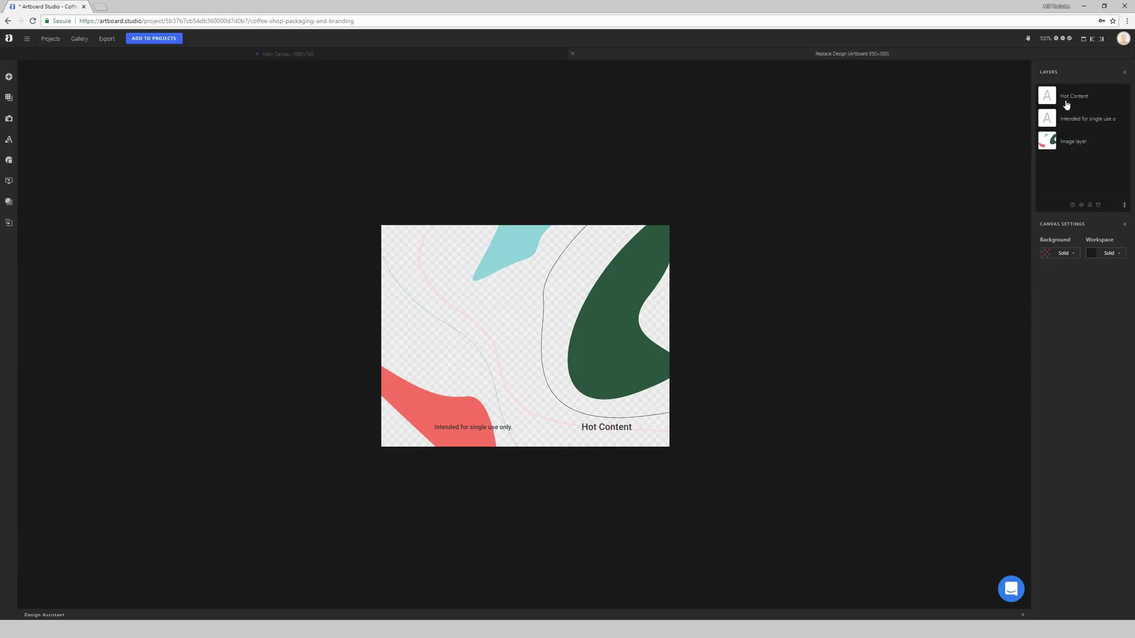
Step: Nudge the cup design's Image layer slightly up and right to position 330, 247
click(1068, 146)
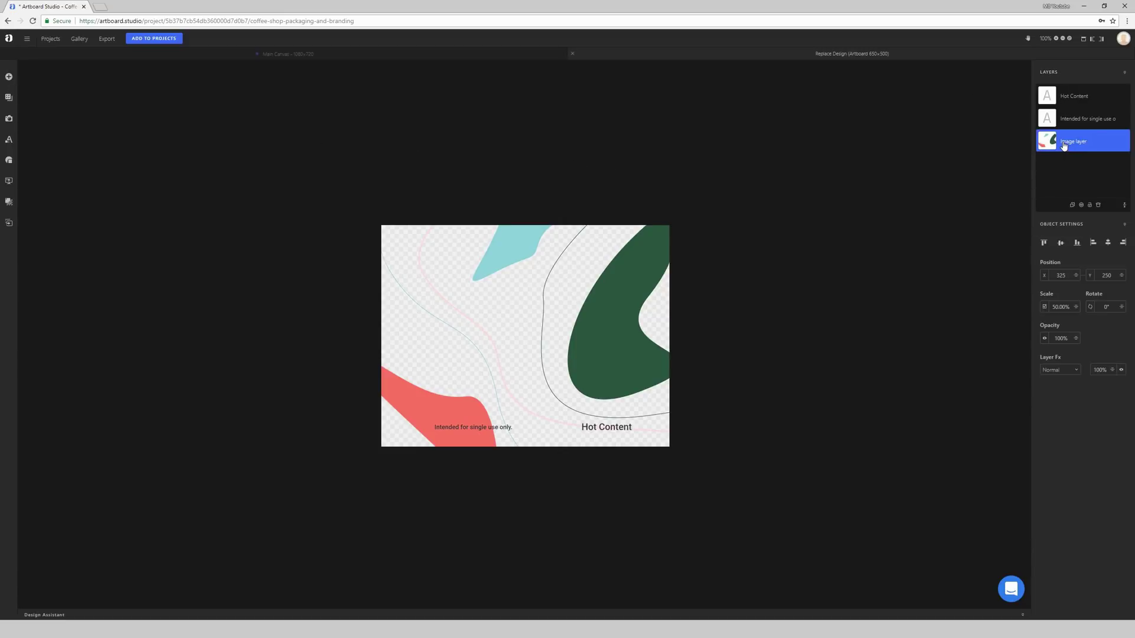
drag(1069, 147, 1073, 116)
mouse_move(604, 280)
mouse_down()
mouse_move(573, 282)
mouse_move(595, 268)
mouse_move(607, 278)
mouse_up()
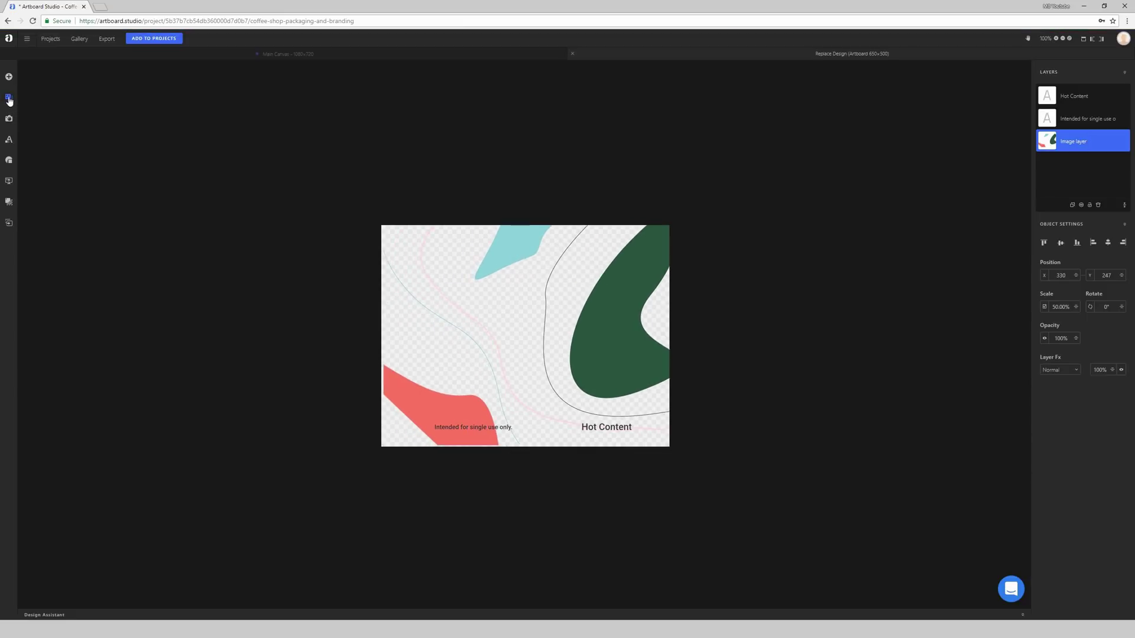
Step: Add a Box from the Packaging pack onto the cup design, then delete it
click(9, 77)
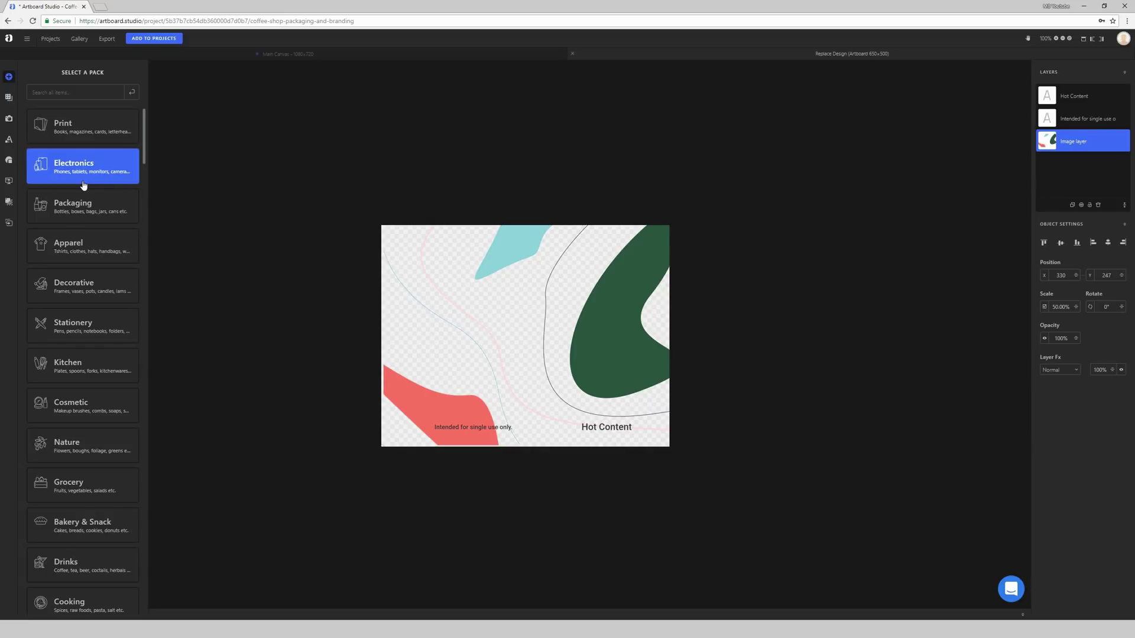
click(86, 206)
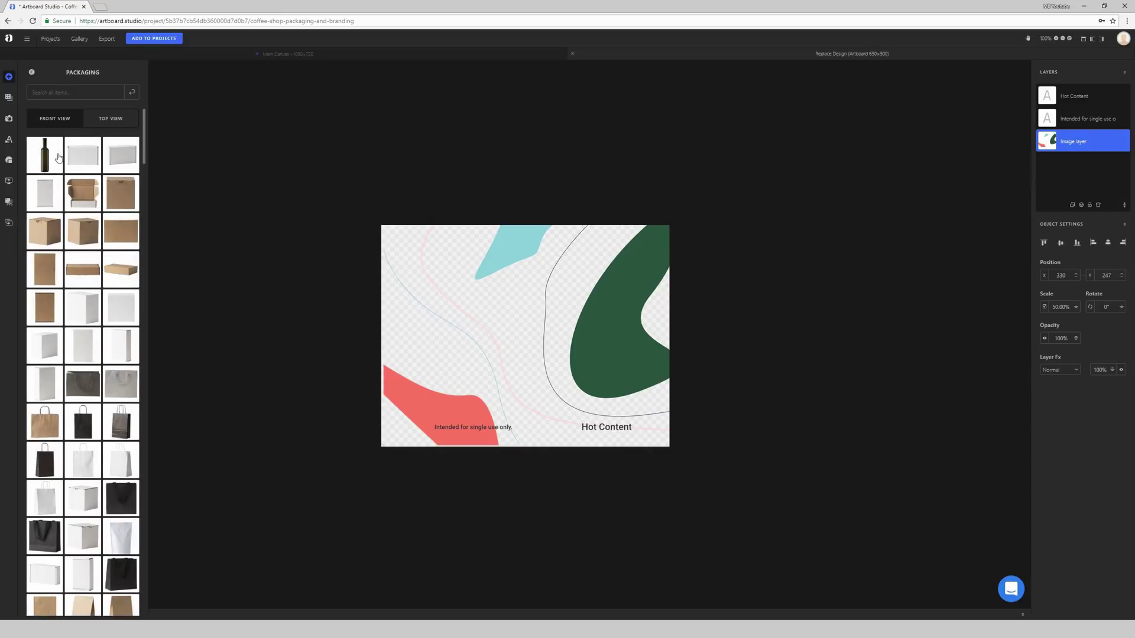
drag(77, 197, 517, 319)
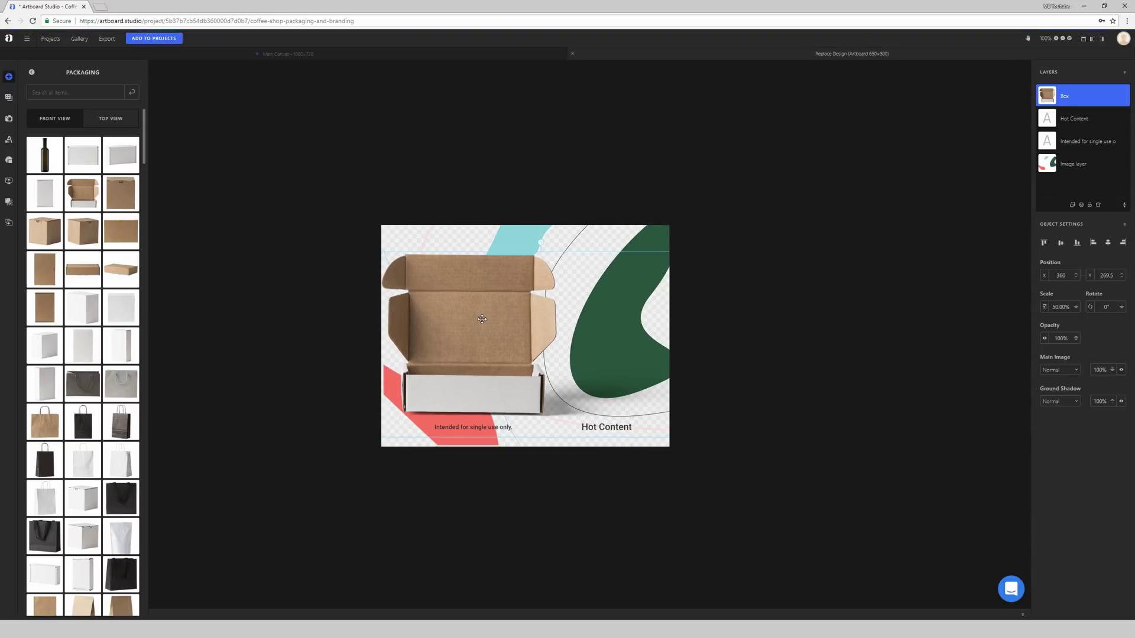
drag(482, 319, 499, 301)
key(Delete)
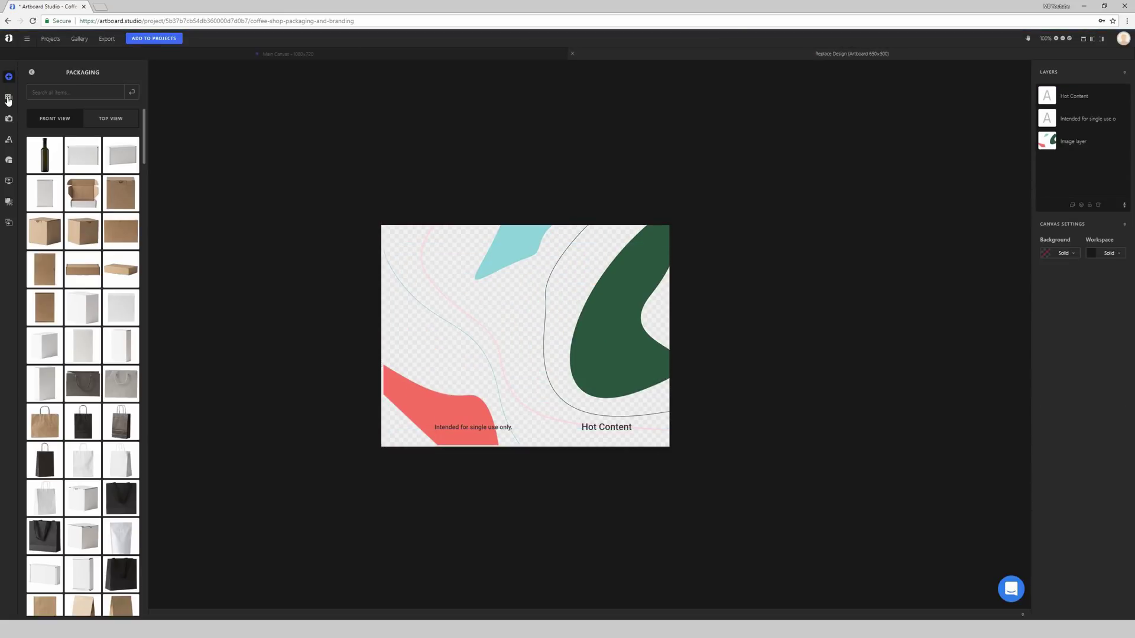
click(6, 99)
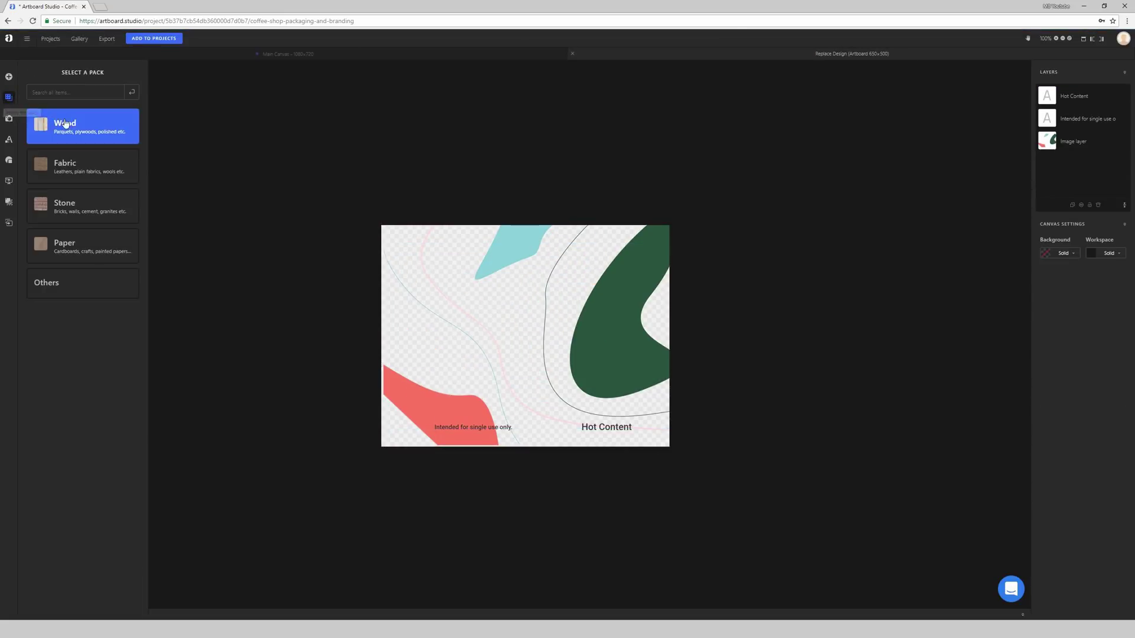
Step: Place the Fabric top-view denim texture on the cup design and preview it on Main Canvas
click(79, 165)
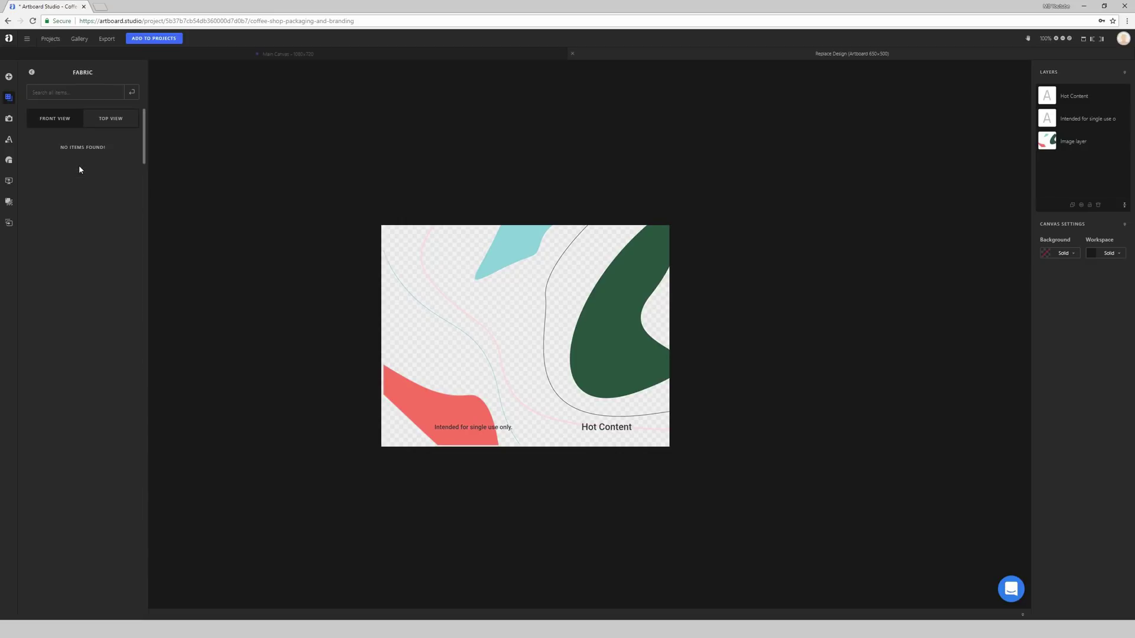
click(109, 120)
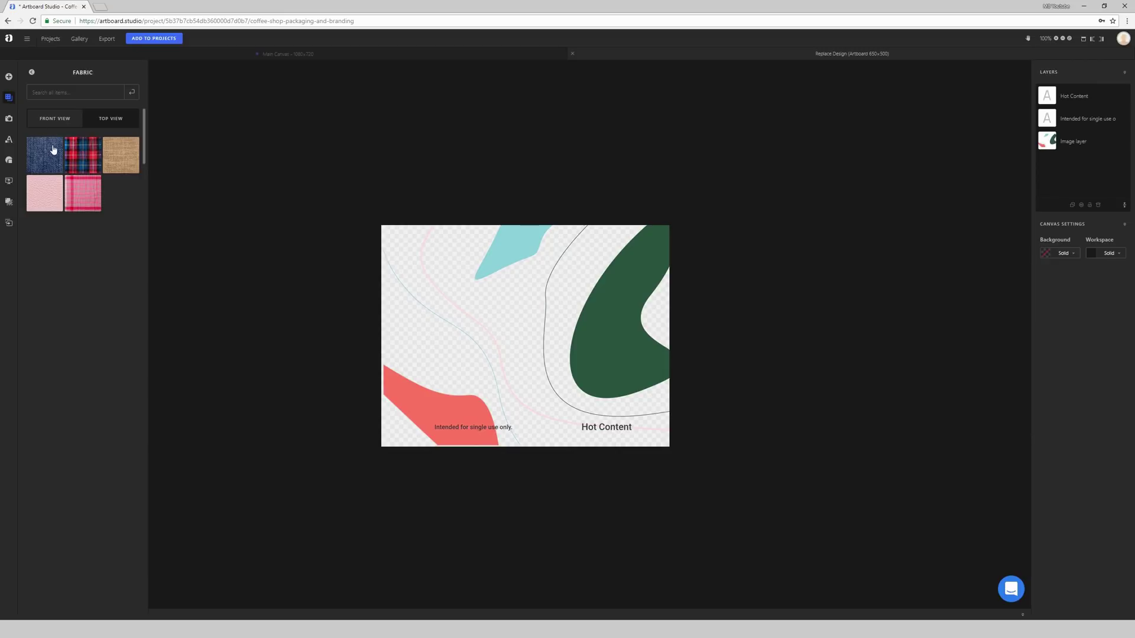
drag(51, 156, 498, 295)
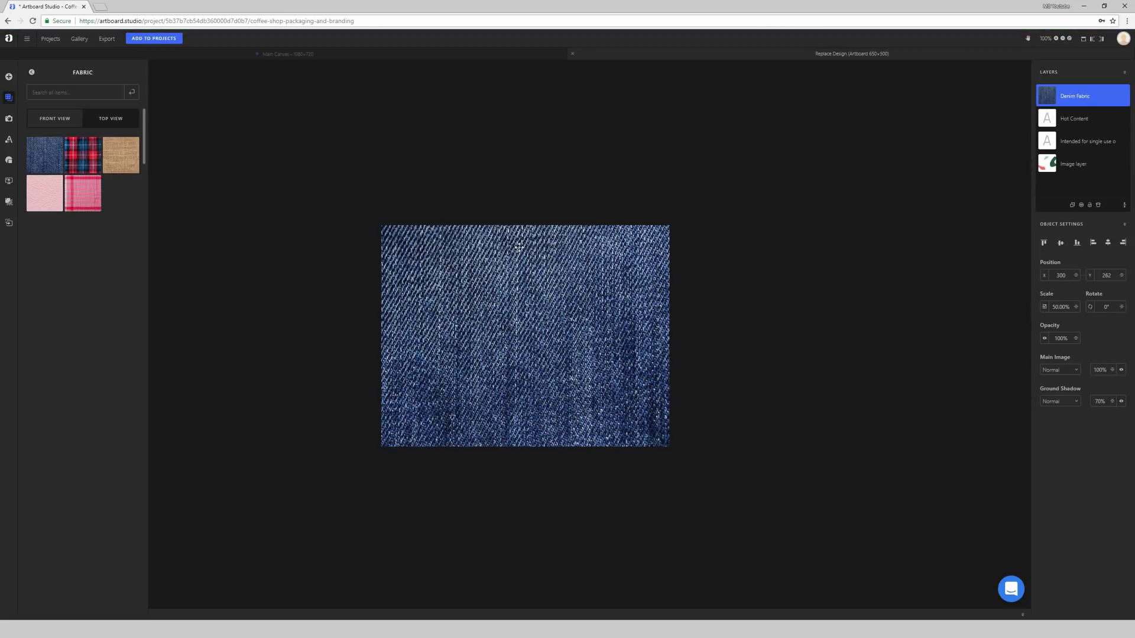
click(320, 55)
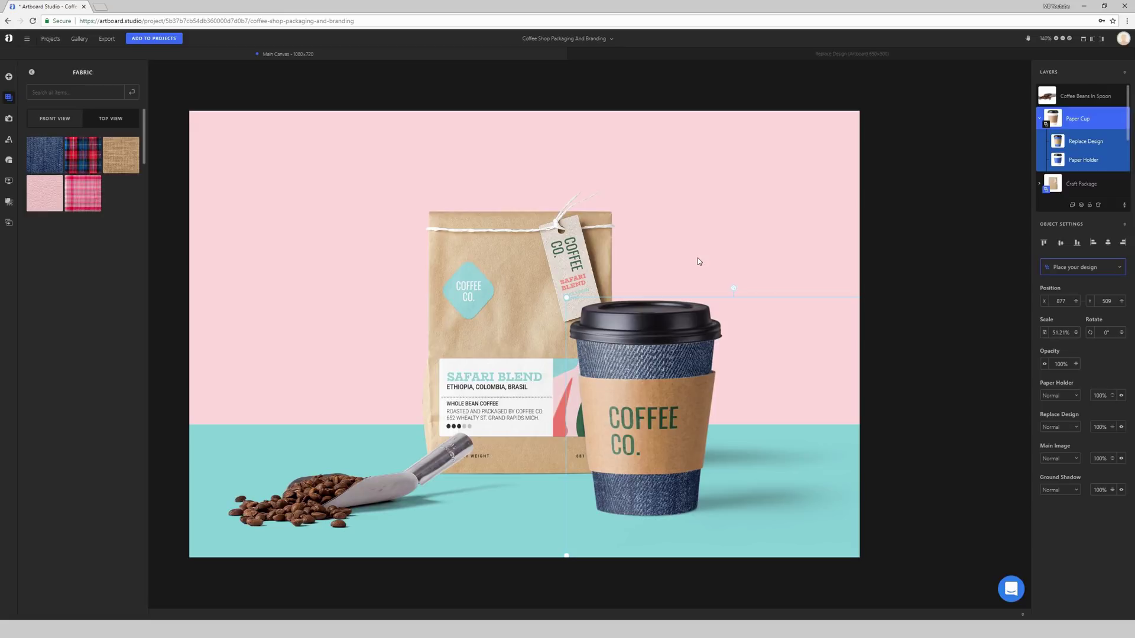
click(699, 56)
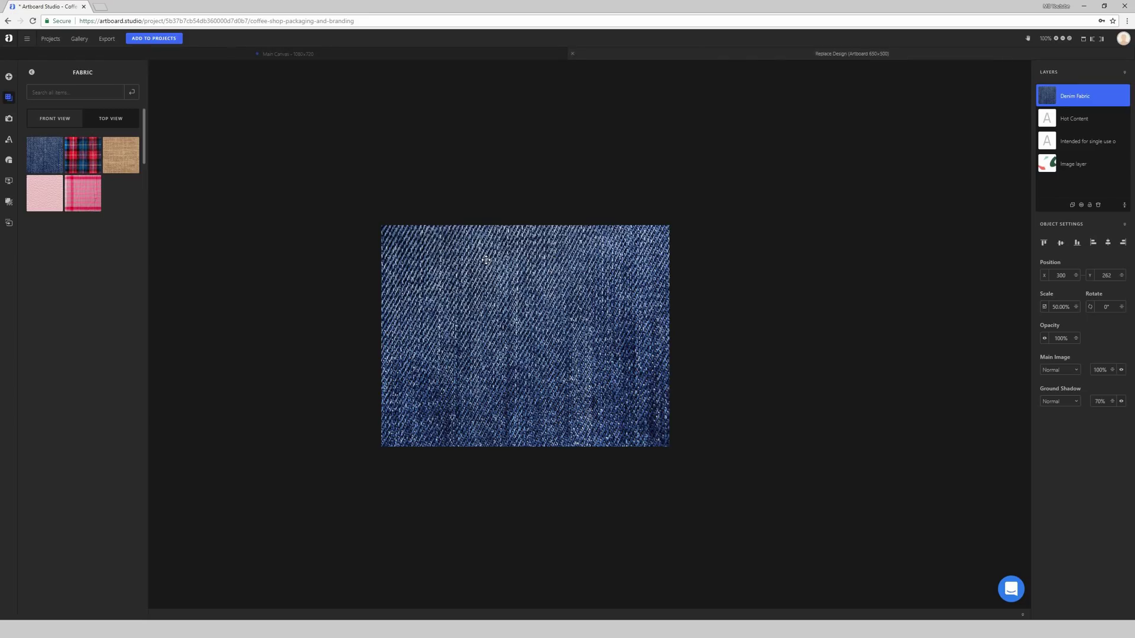
Step: Shift the denim texture up and left, then delete it from the cup design
drag(551, 267, 543, 261)
drag(617, 270, 608, 255)
key(Delete)
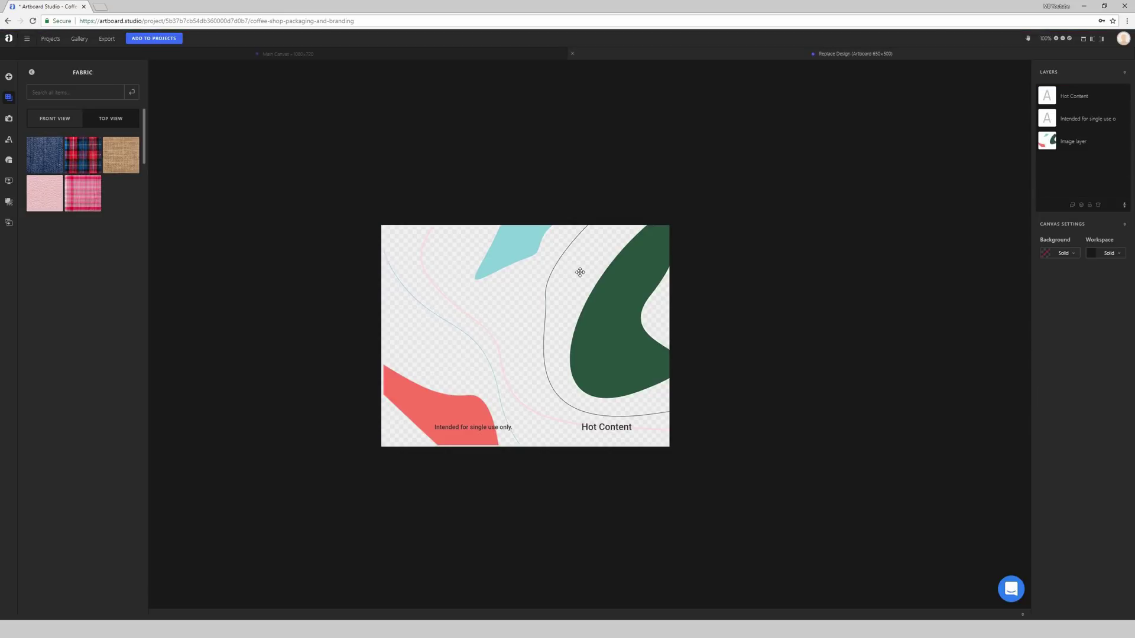
click(8, 118)
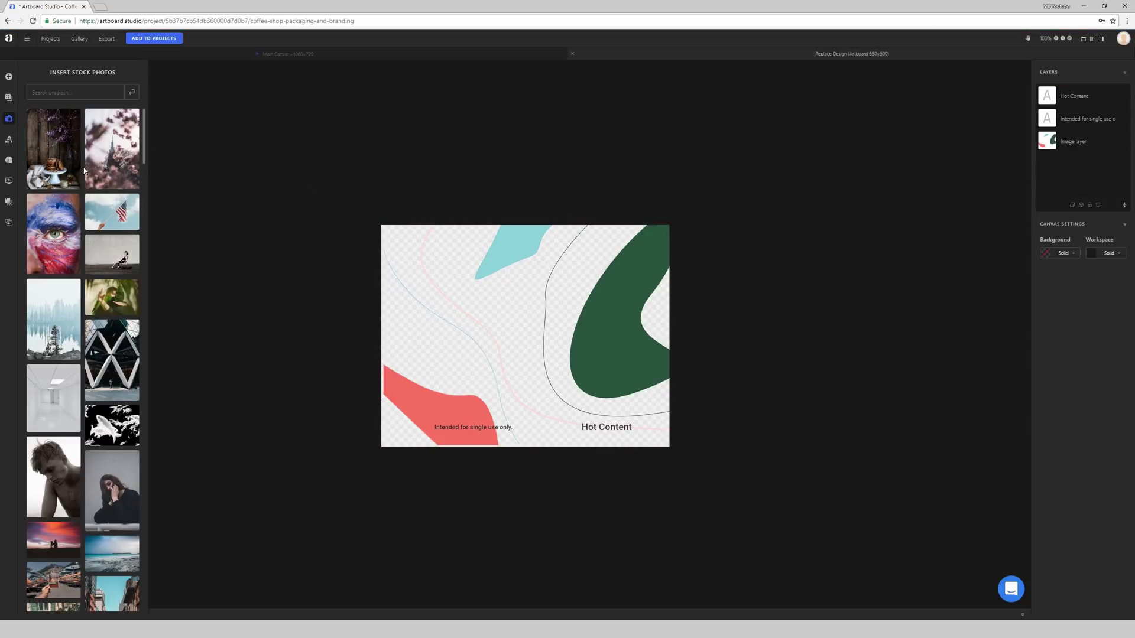
Step: Scroll up and down through the stock photo library
scroll(88, 163, down, 10)
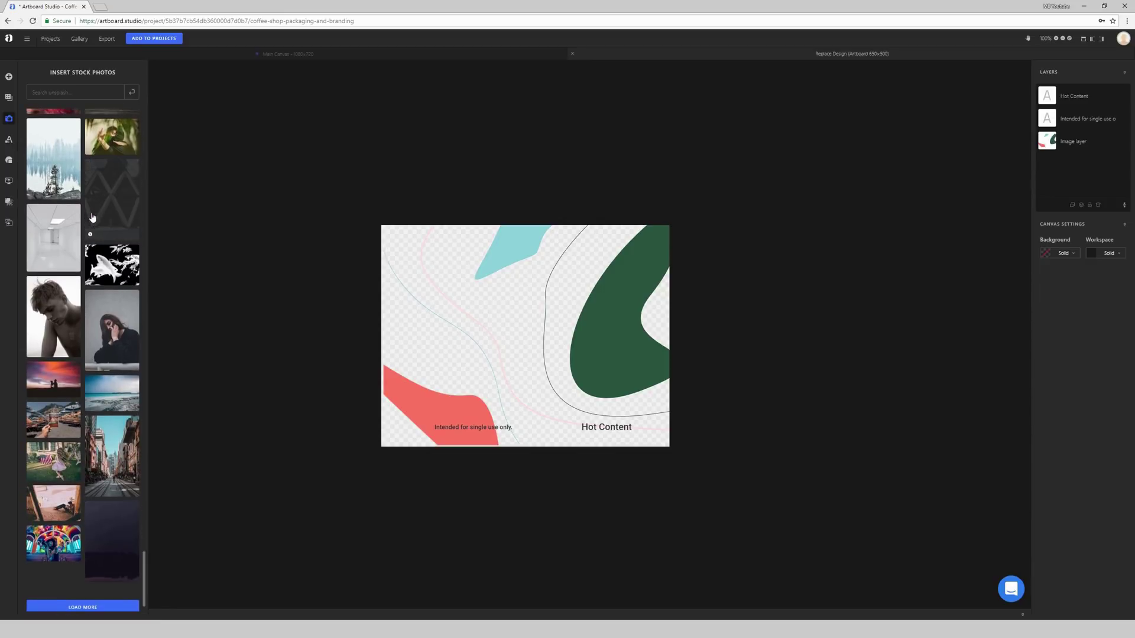
scroll(92, 218, up, 6)
scroll(92, 218, down, 1)
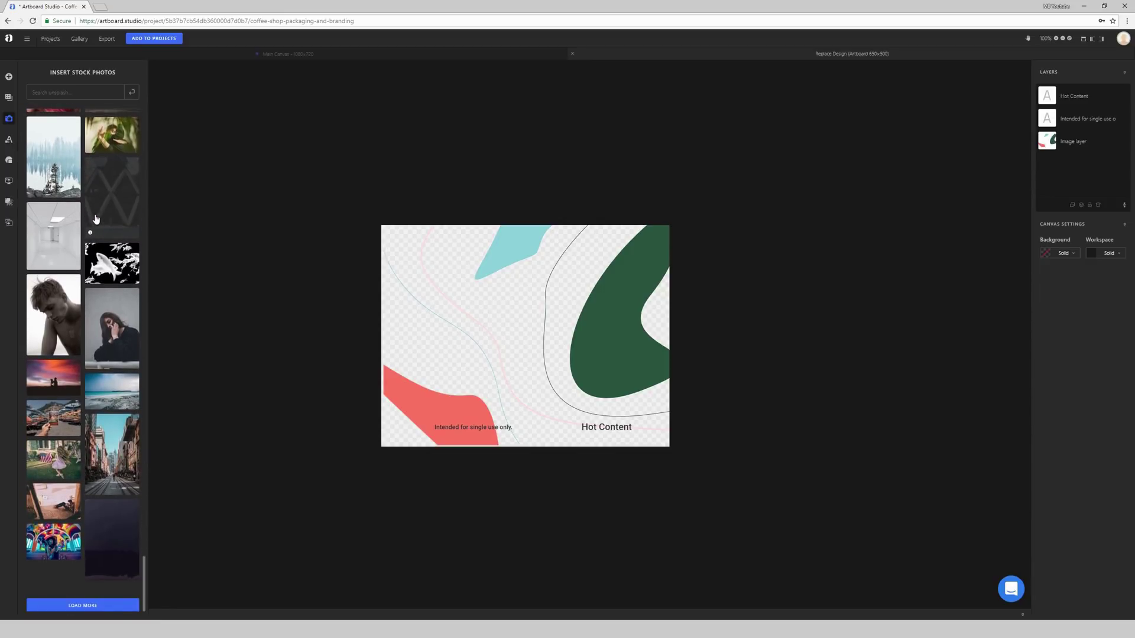
scroll(91, 213, up, 3)
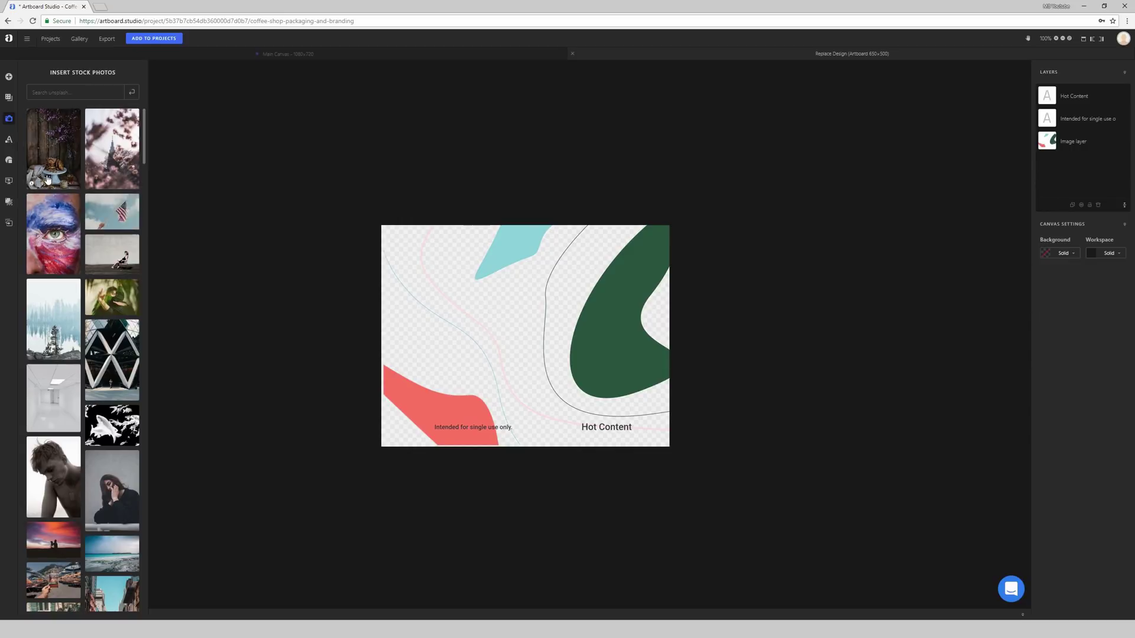
Step: Insert the YOUR TEXT HERE badge template, move it, then undo it off the cup design
click(9, 144)
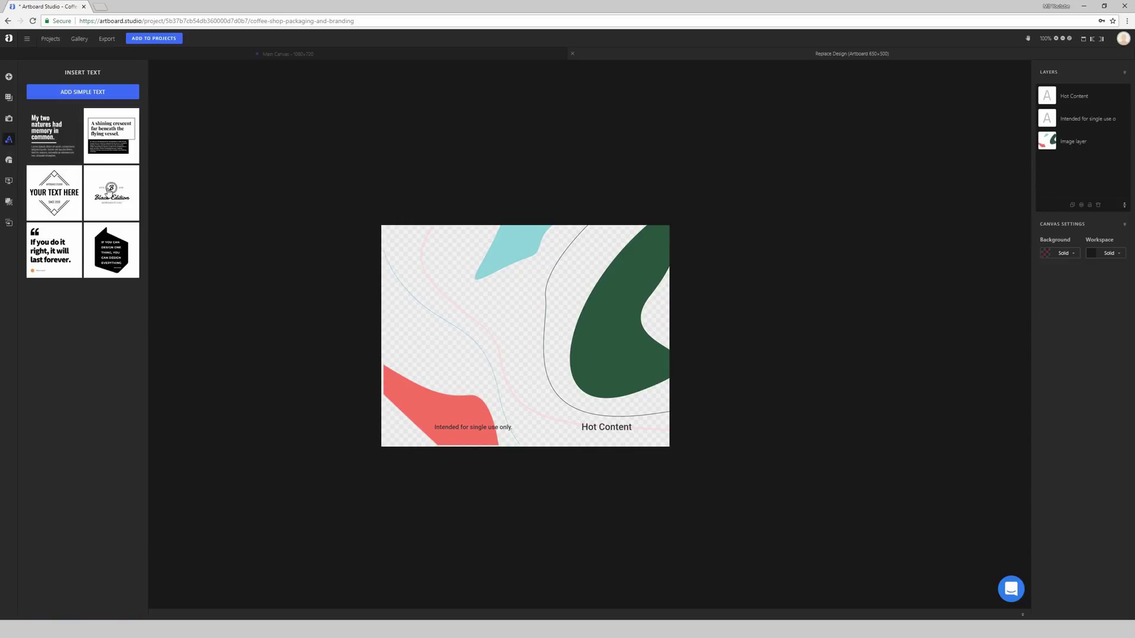
click(51, 192)
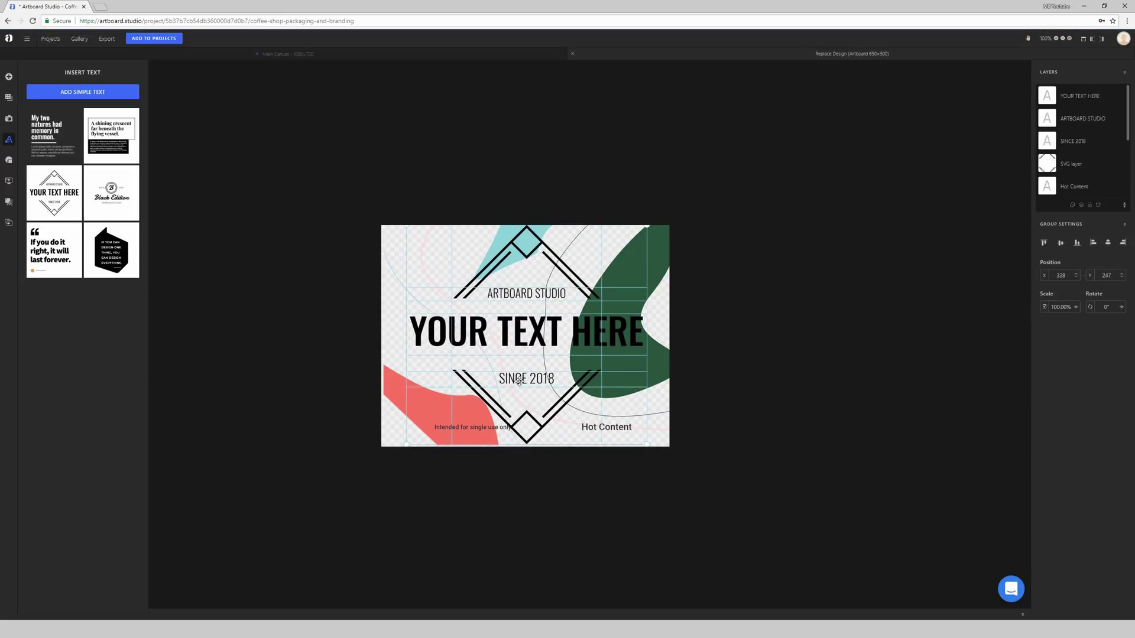
drag(518, 347, 501, 386)
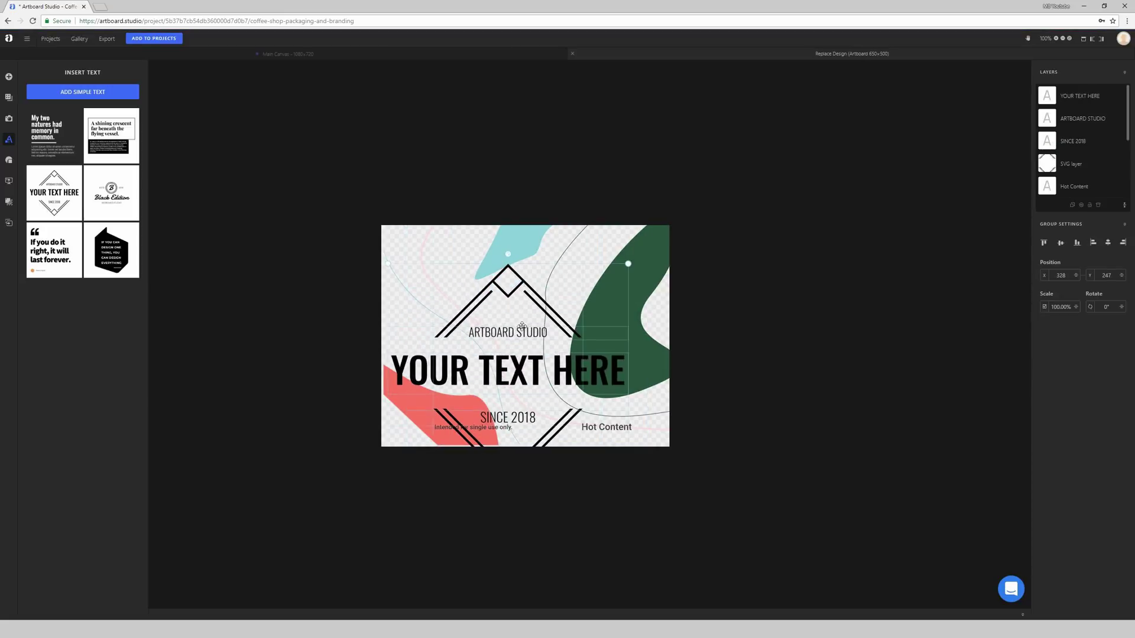
key(ctrl+z)
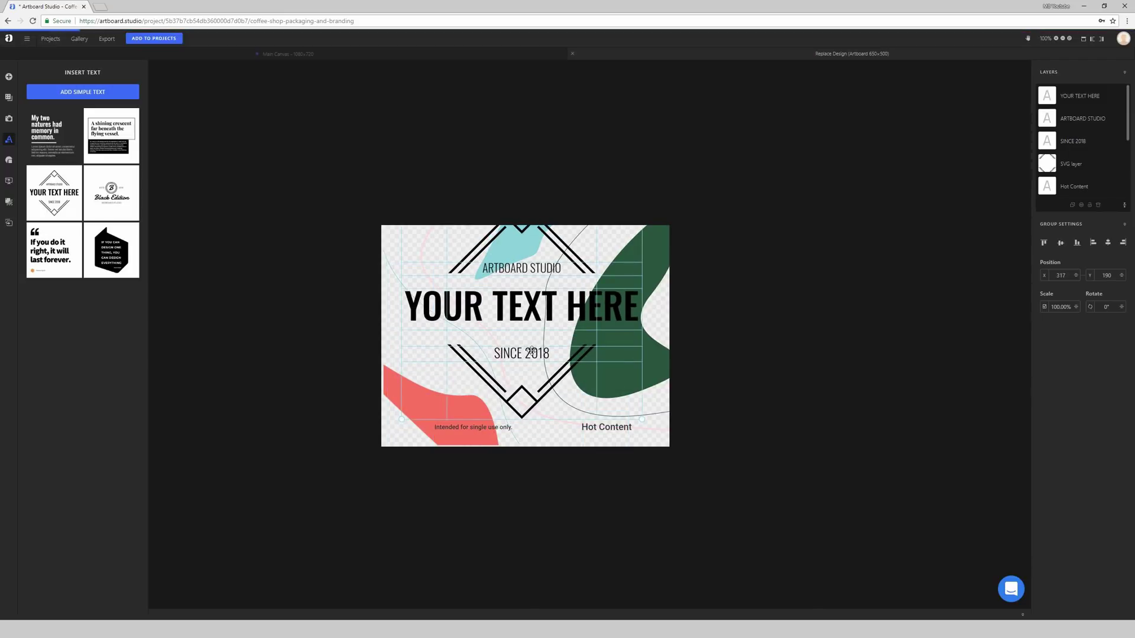
key(ctrl+z)
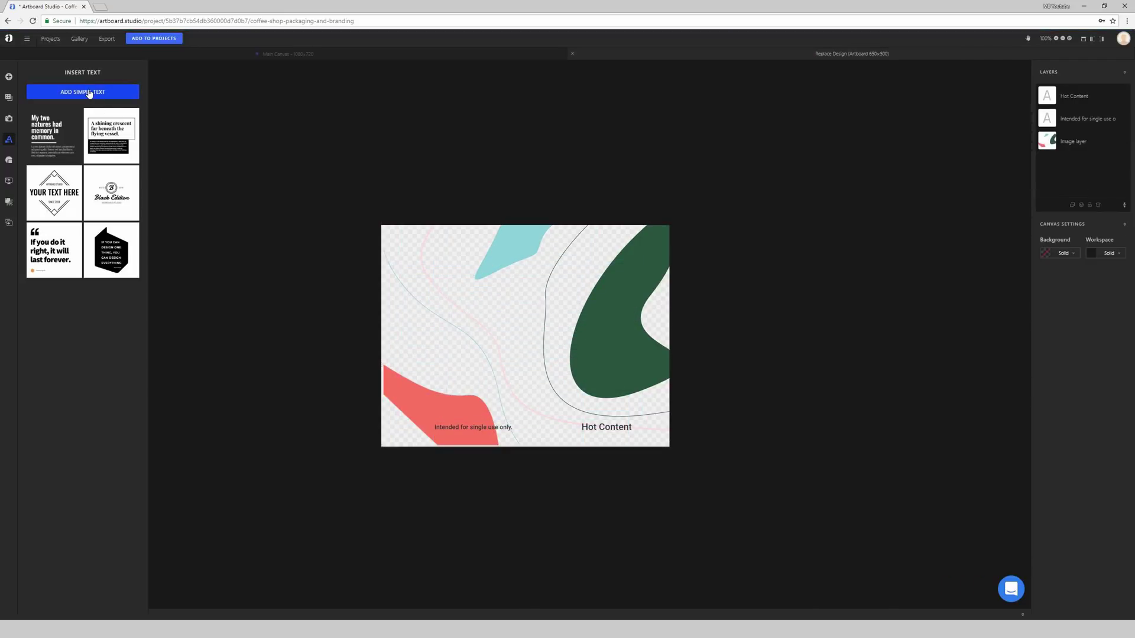
Step: Add a plain text box reading 'New!' near the top left of the artboard
click(87, 93)
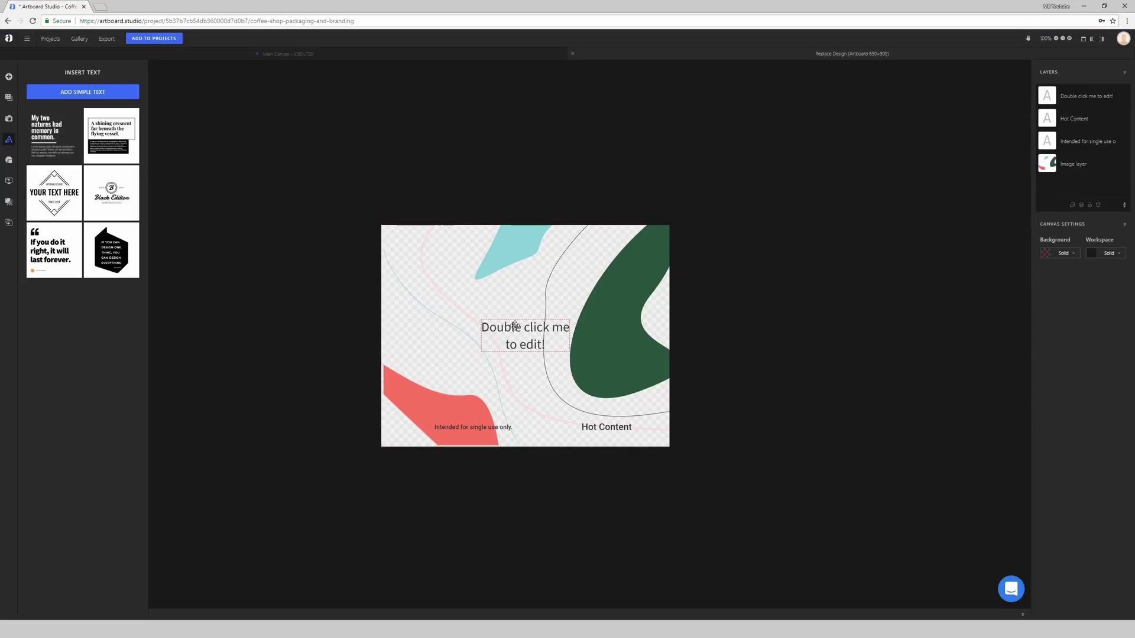
drag(513, 324, 482, 284)
double_click(482, 285)
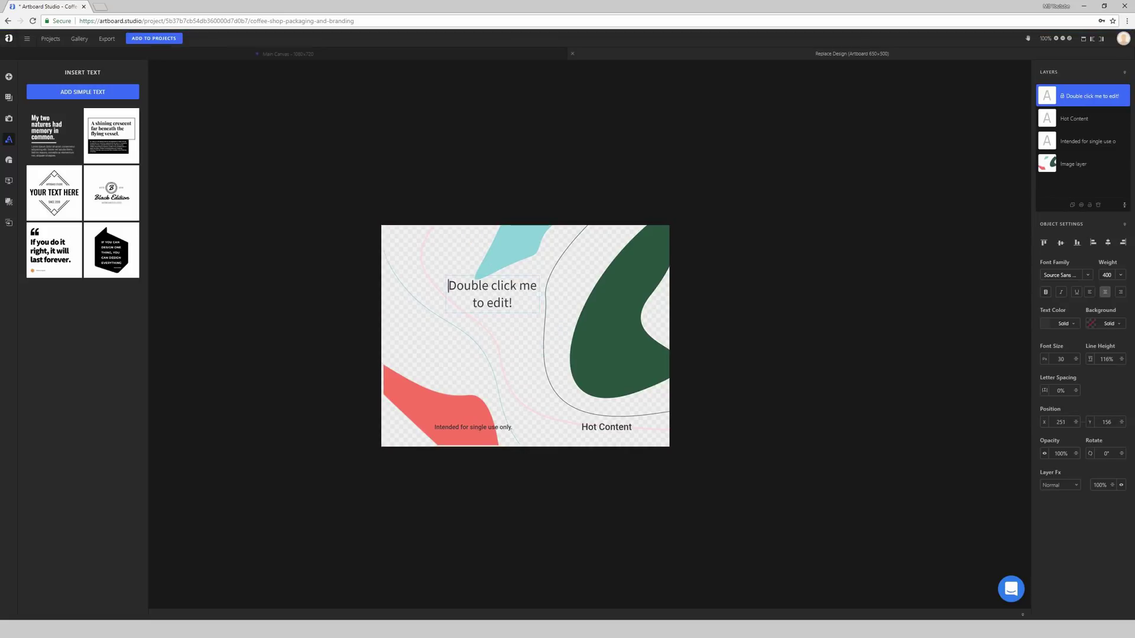
key(ctrl+a)
text(New!)
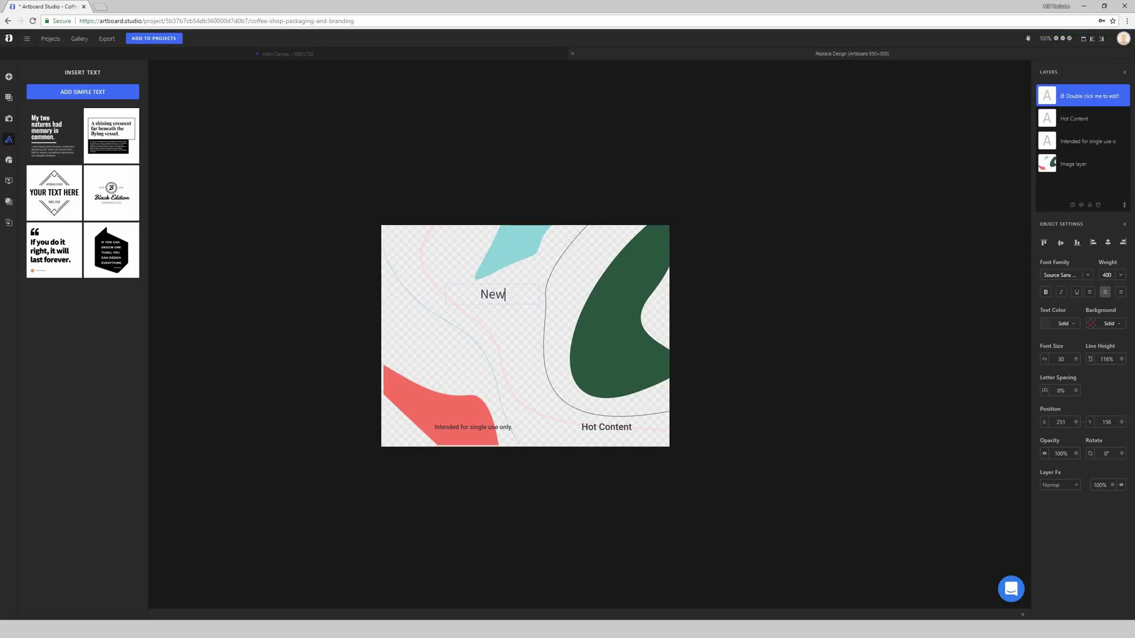
click(519, 336)
Step: Make the New! text bright red, enlarge its font, and move it lower right
double_click(495, 293)
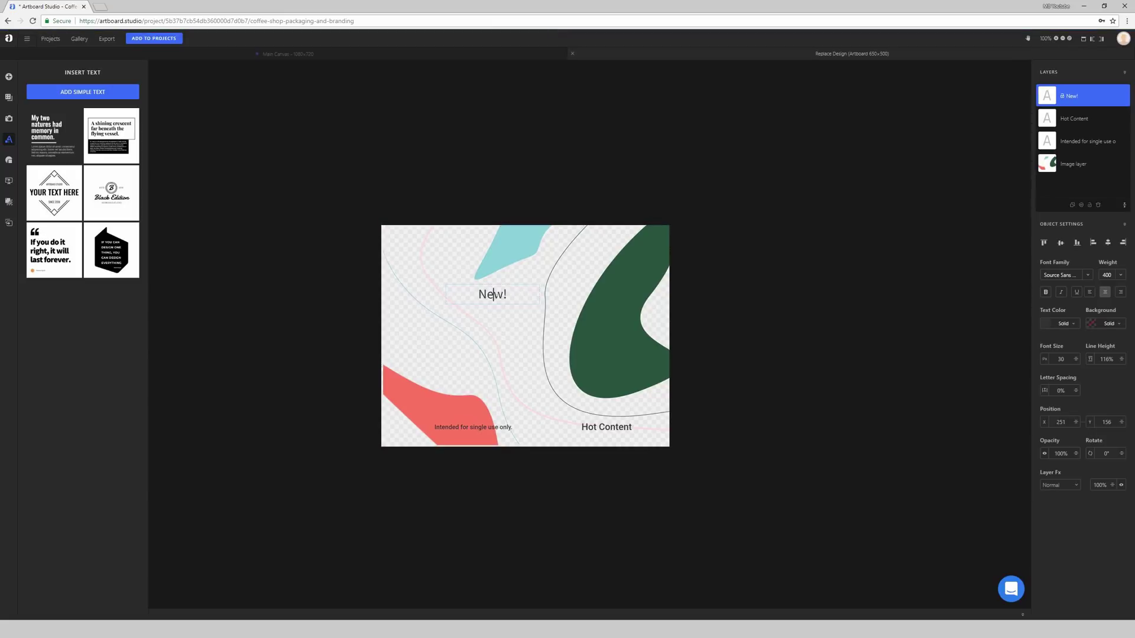
key(ctrl+a)
click(1044, 325)
drag(1001, 353, 1014, 348)
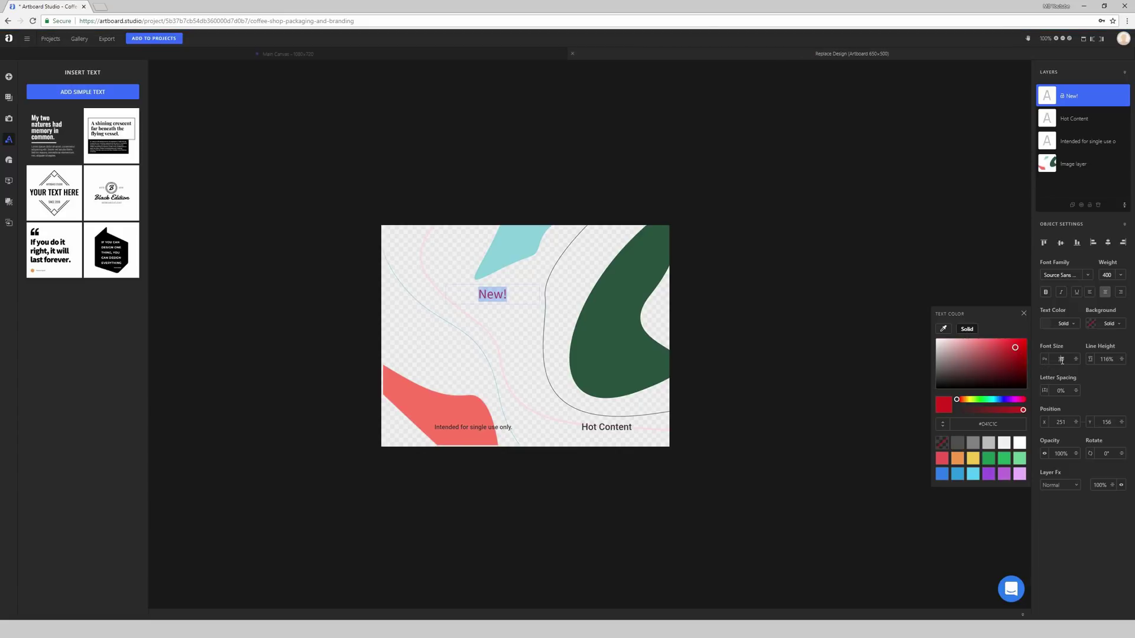
key(Return)
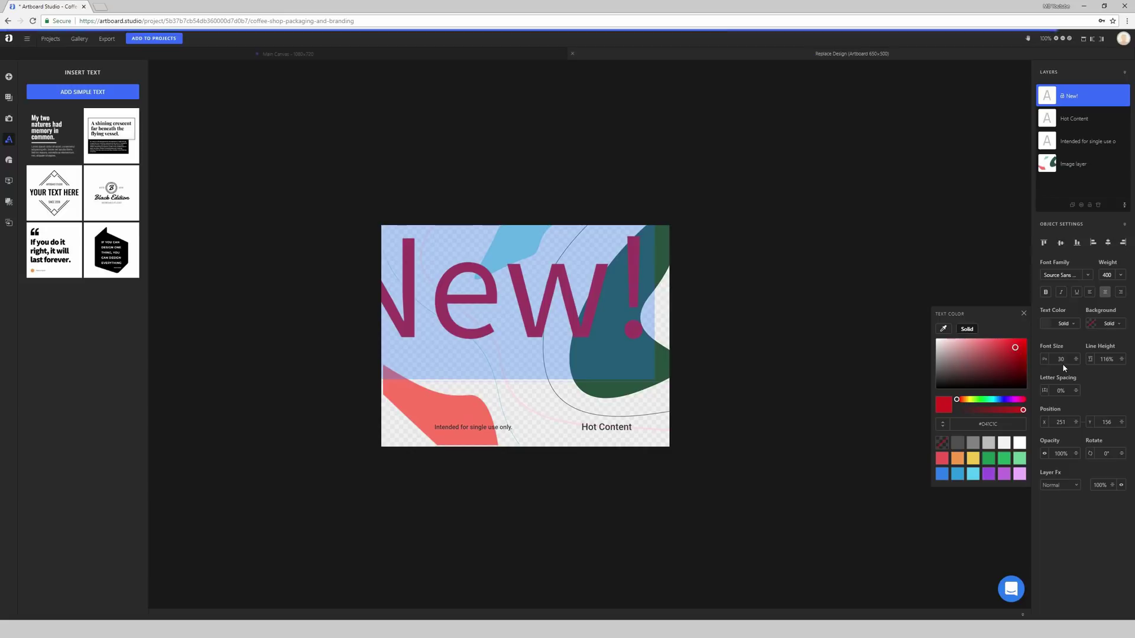
drag(1065, 362, 1058, 361)
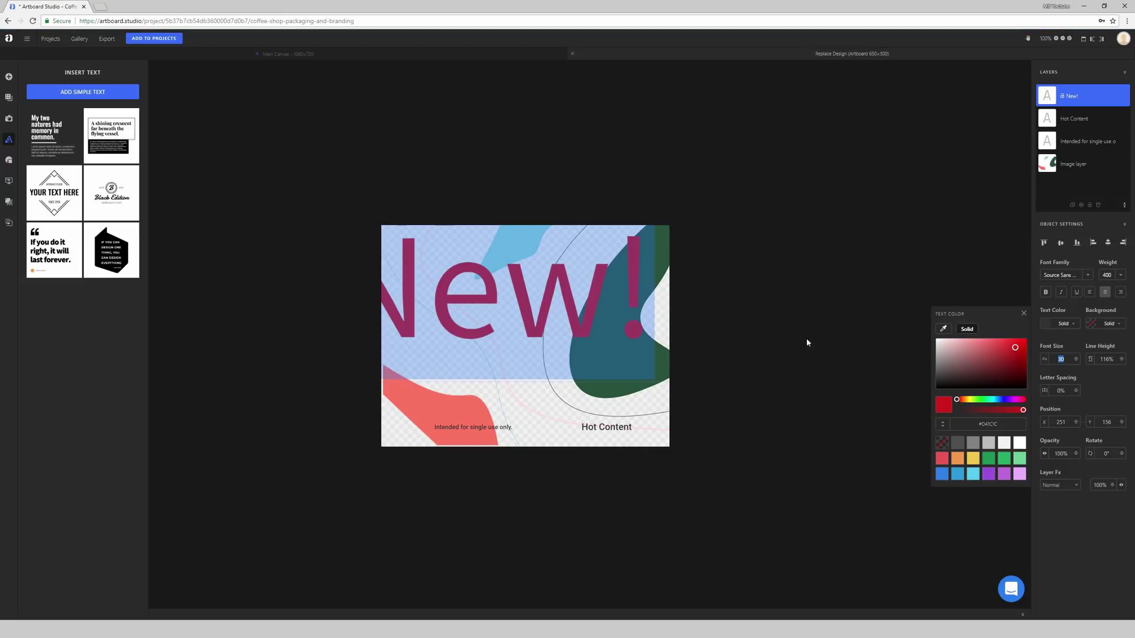
drag(559, 309, 591, 346)
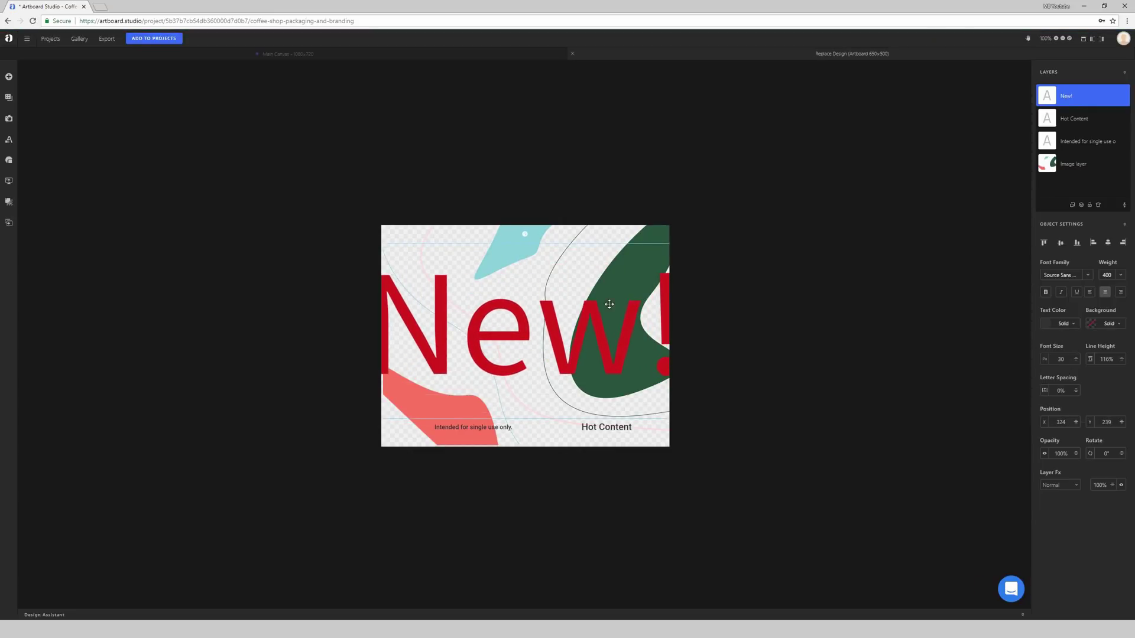
Step: Change the New! font size to 66, then 186, then delete the headline
click(549, 313)
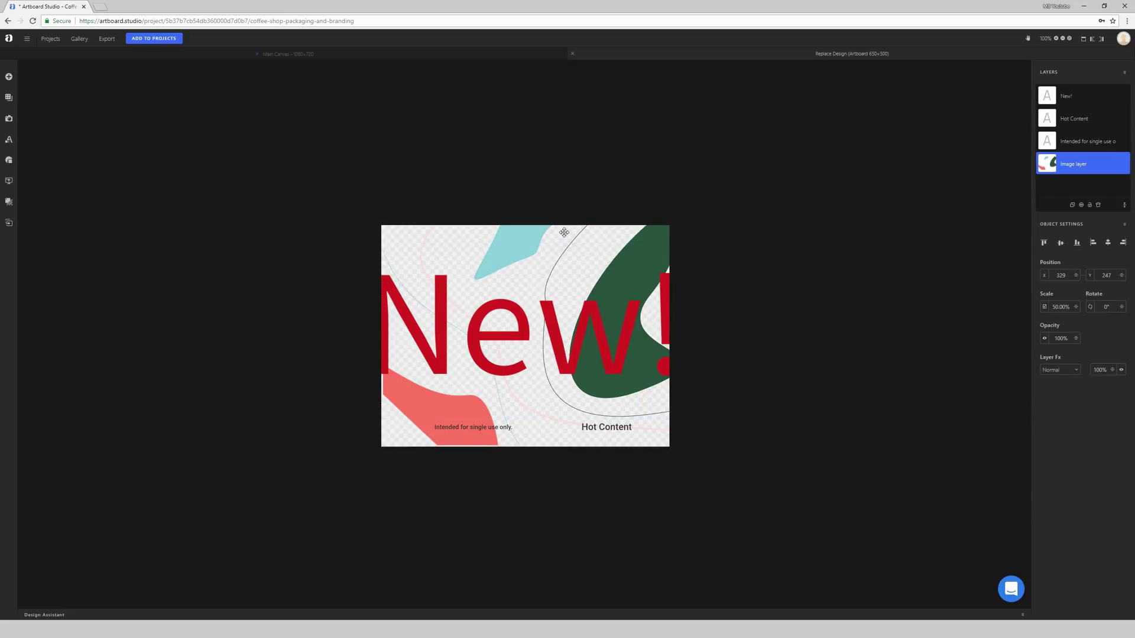
click(550, 314)
drag(1076, 358, 1079, 342)
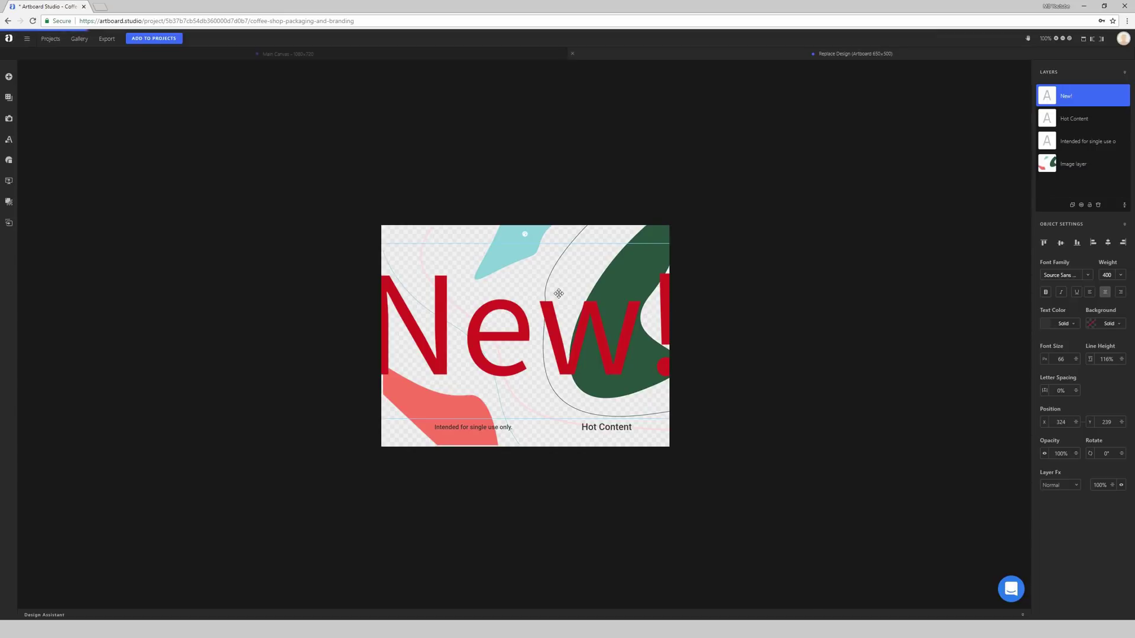
double_click(535, 307)
key(ctrl+a)
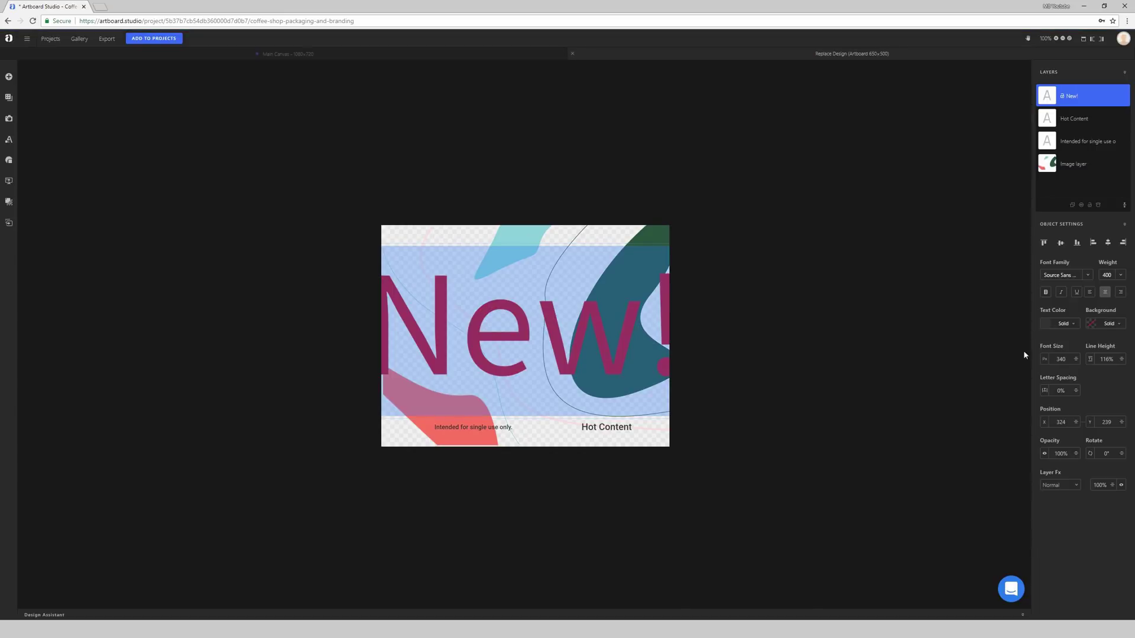
mouse_move(1077, 357)
mouse_down()
mouse_move(1074, 413)
mouse_move(1084, 360)
mouse_up()
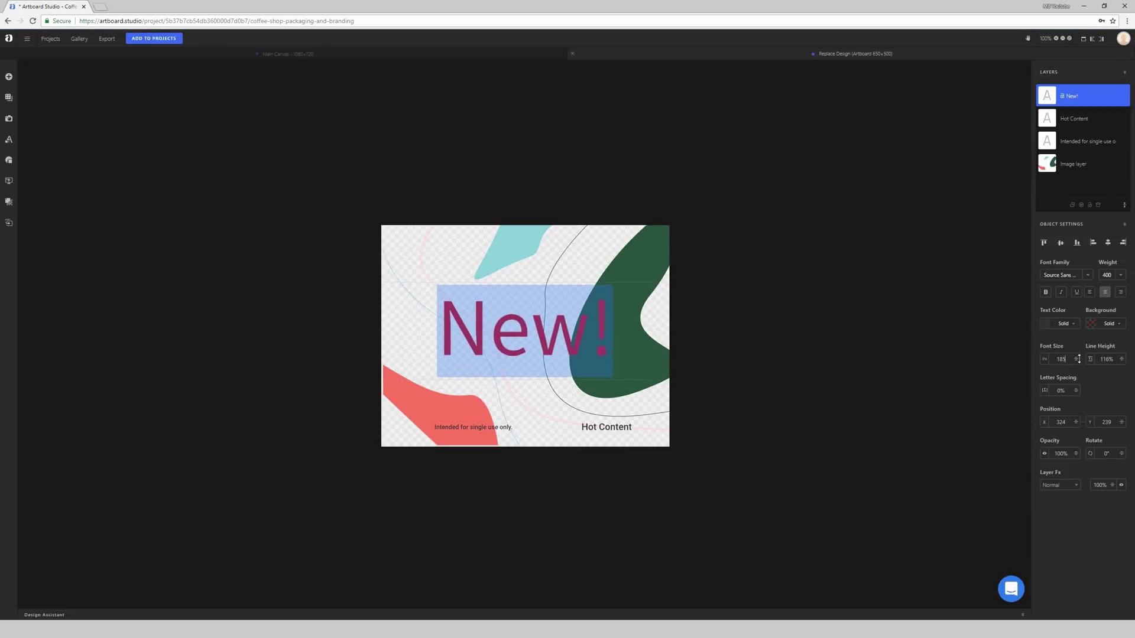
click(572, 173)
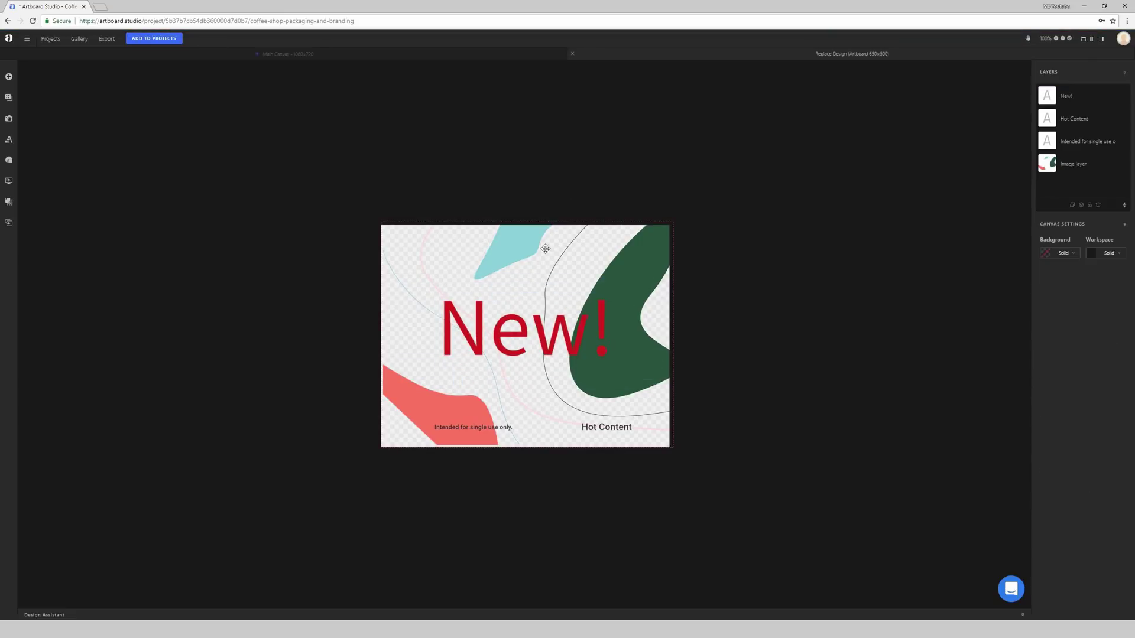
click(511, 332)
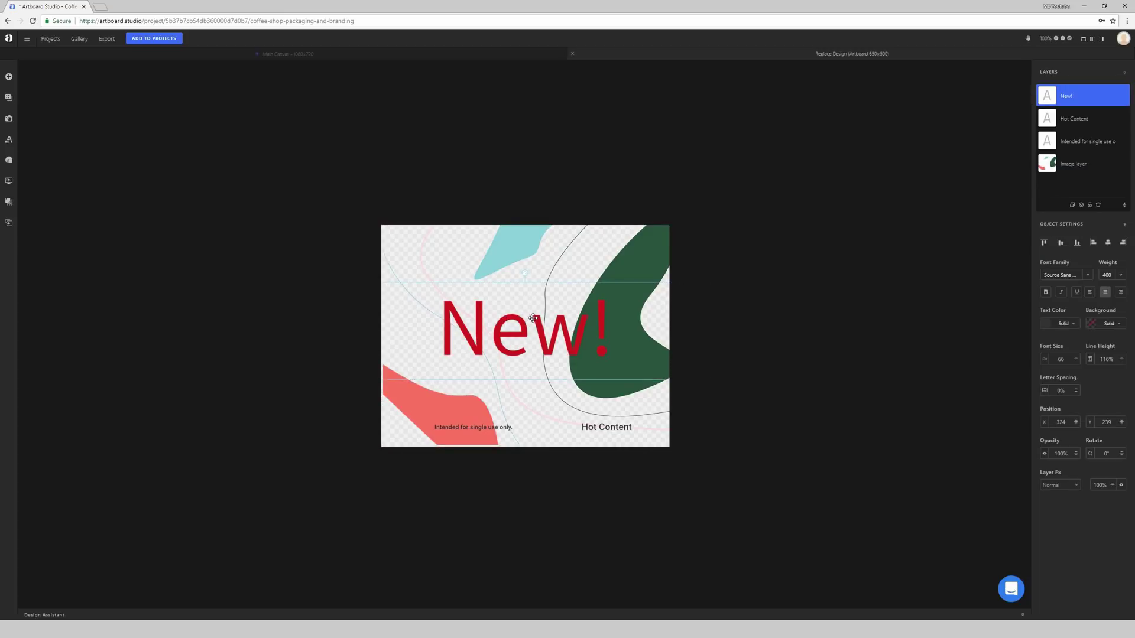
key(Delete)
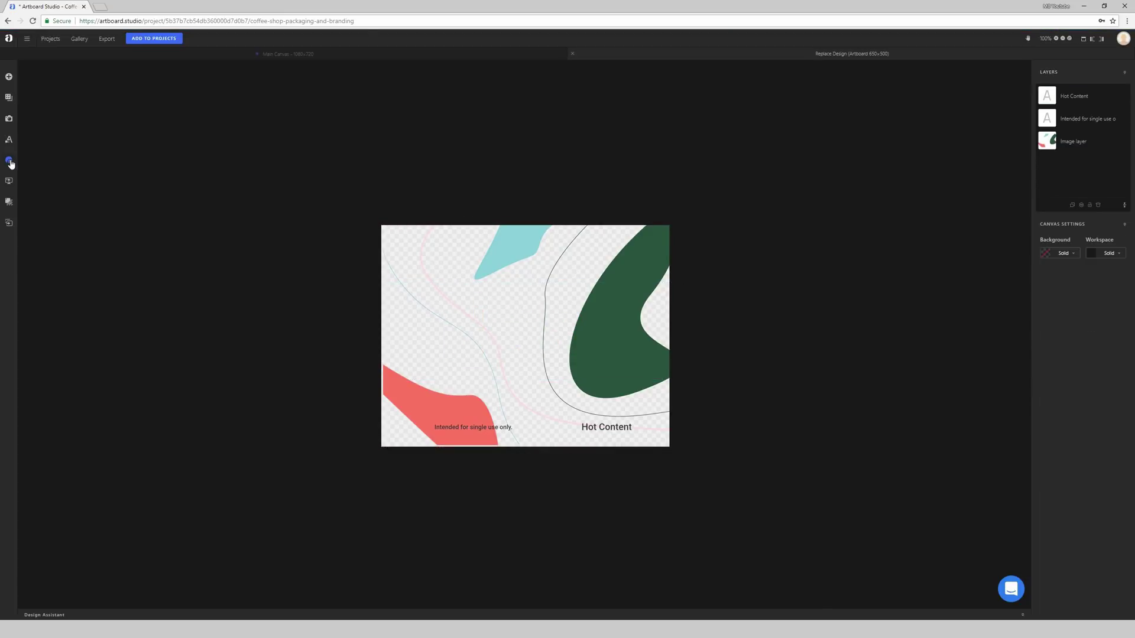
click(10, 160)
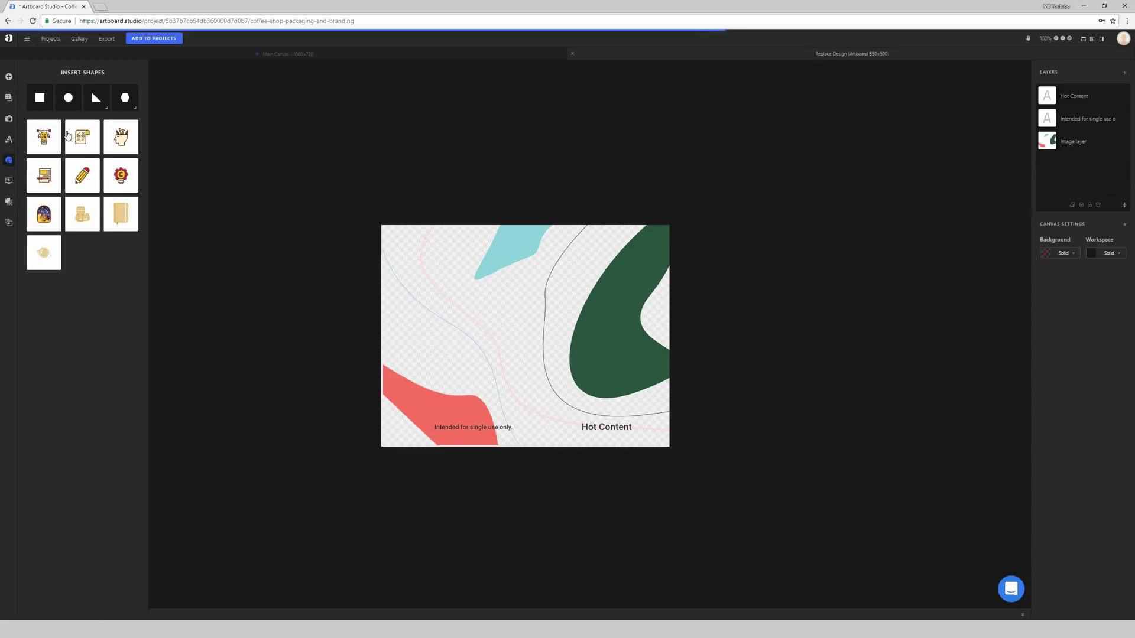
click(38, 103)
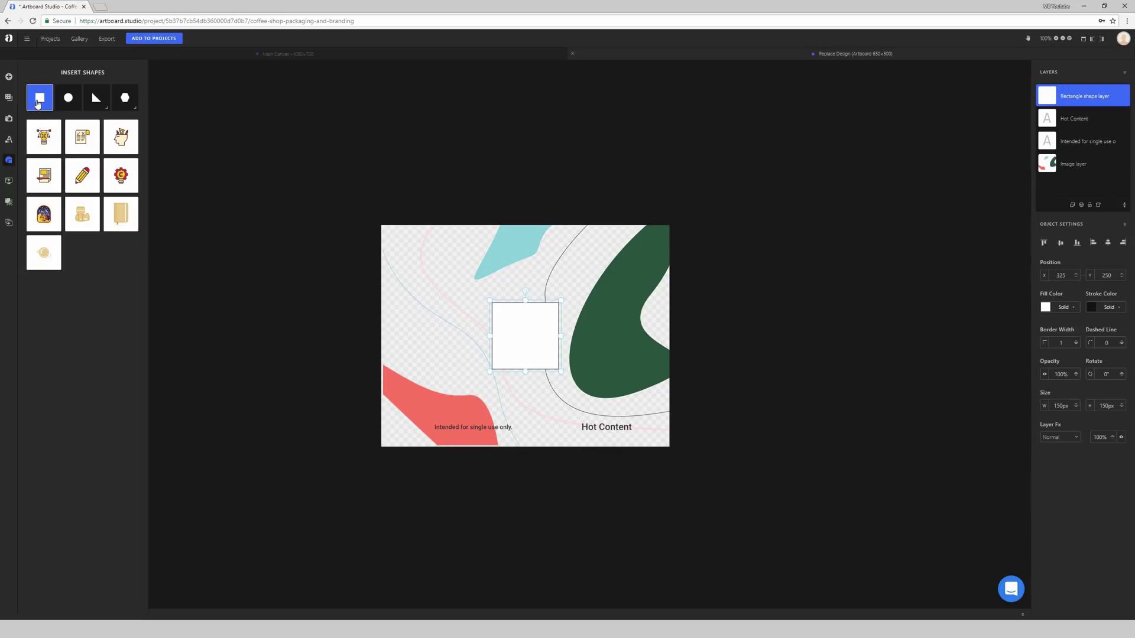
drag(559, 371, 611, 409)
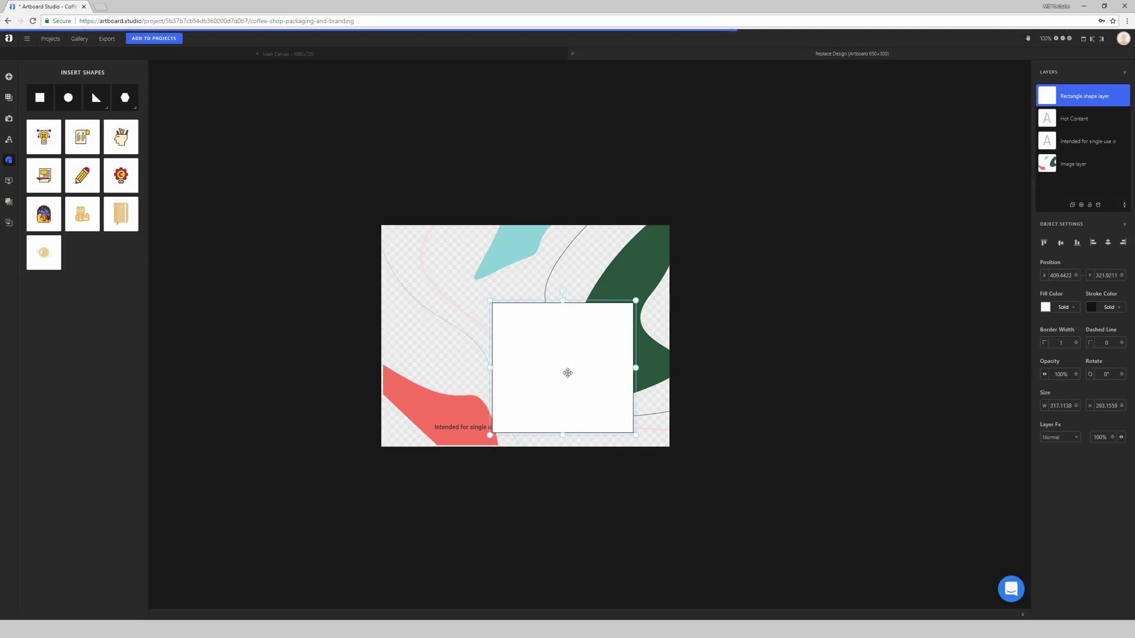
drag(567, 372, 509, 332)
click(1045, 308)
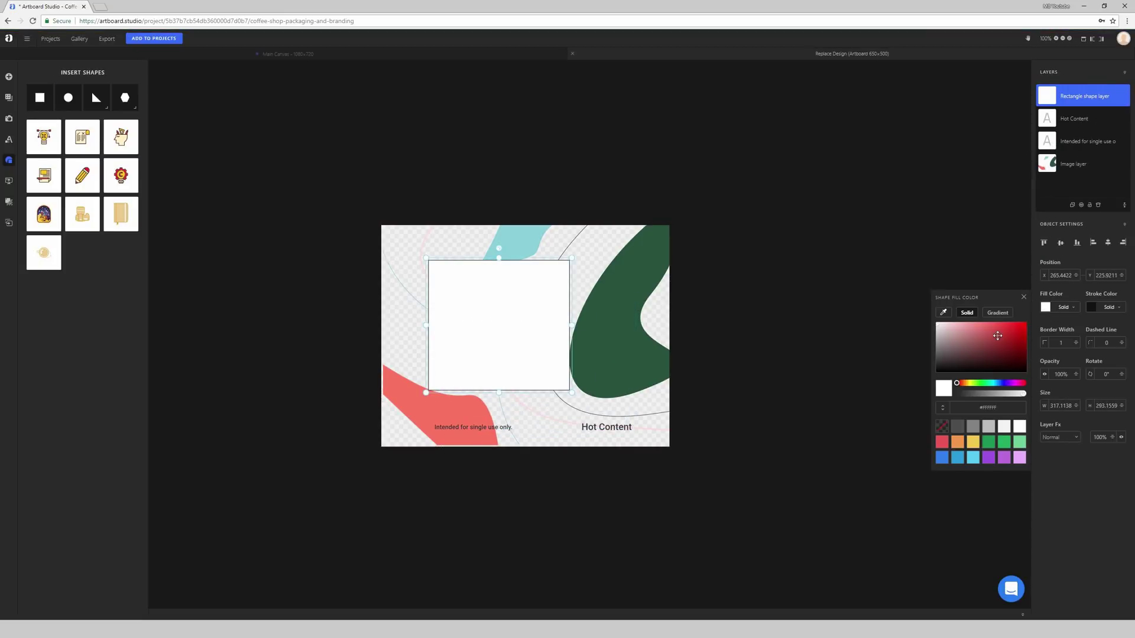
click(1014, 334)
click(1091, 308)
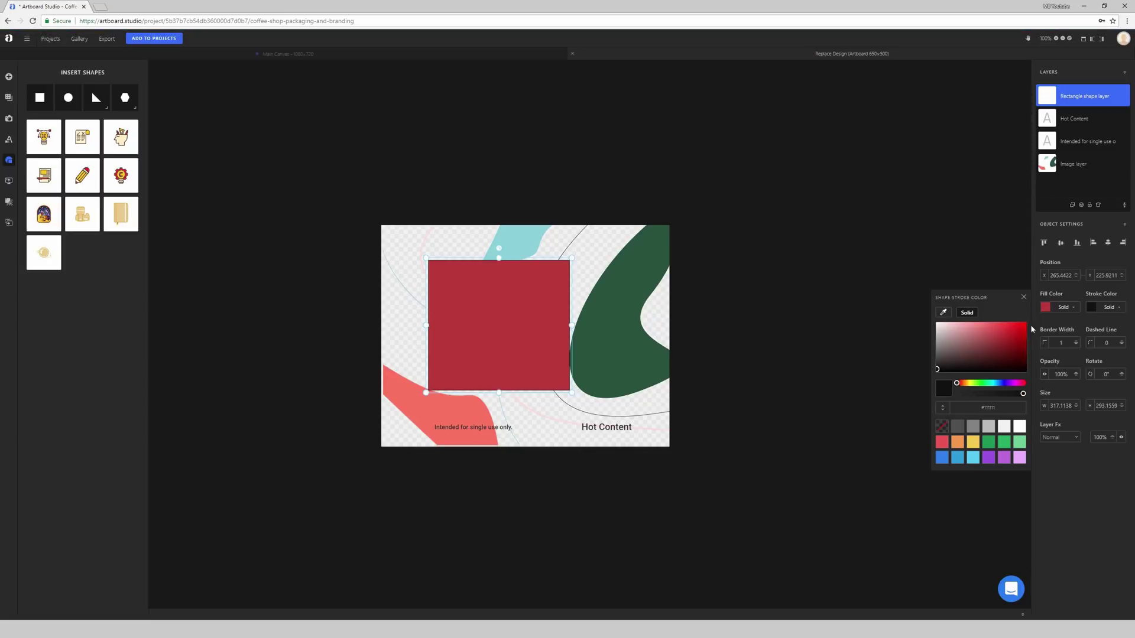
click(997, 346)
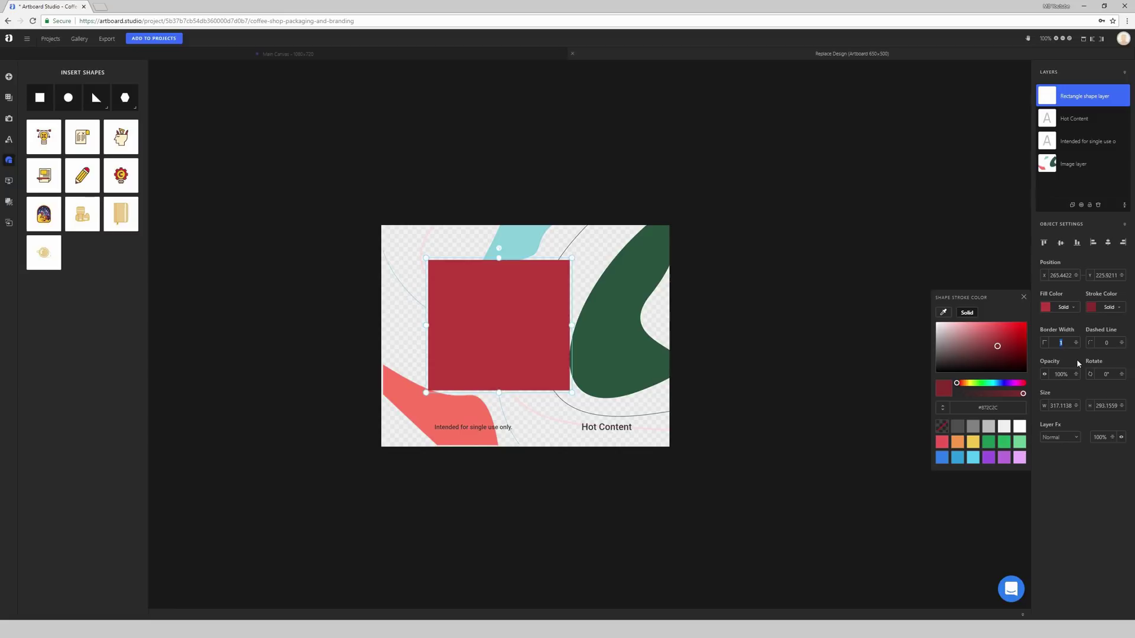
text(0)
click(819, 292)
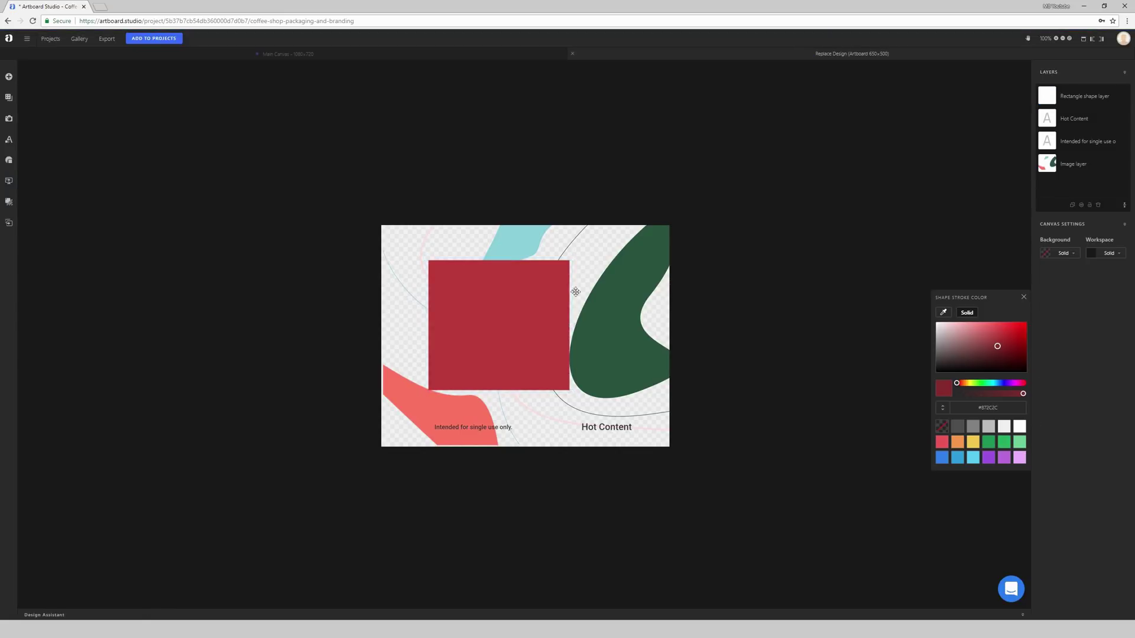
mouse_move(570, 287)
mouse_down()
mouse_move(491, 380)
mouse_move(533, 320)
mouse_move(541, 278)
mouse_up()
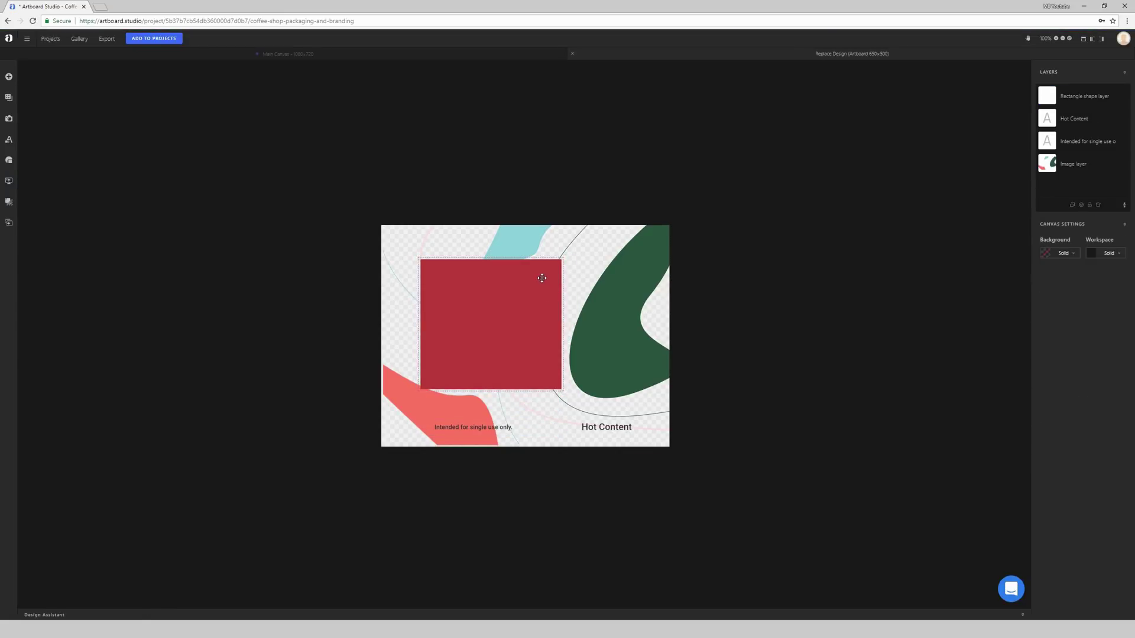
click(503, 291)
key(Delete)
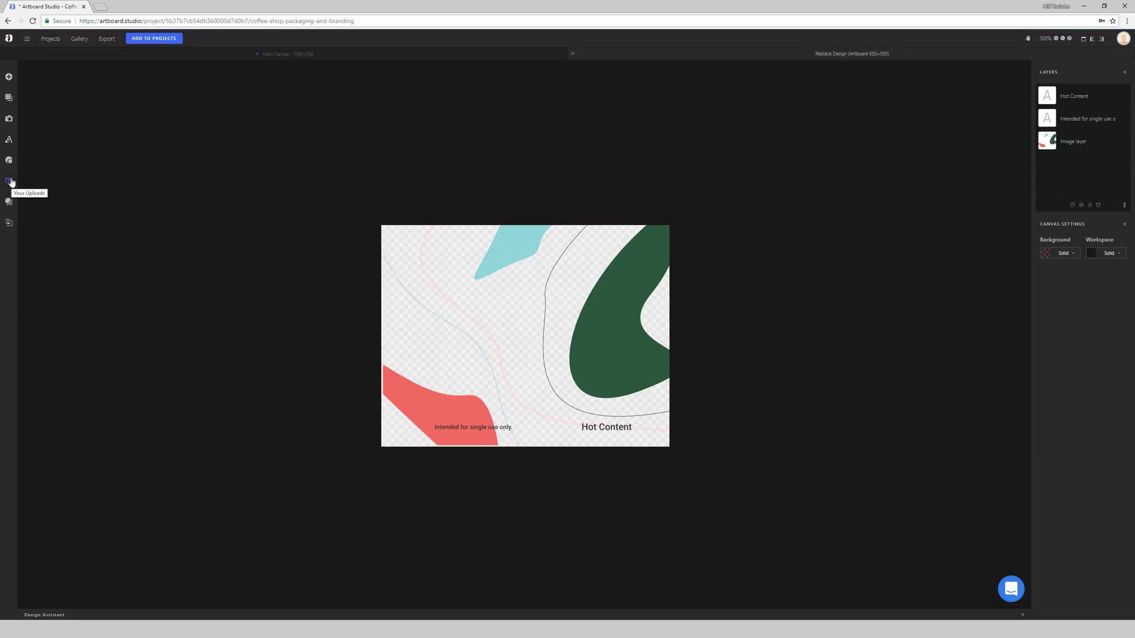
Step: Show Your Uploads with the geometric pattern, starting and cancelling a new upload
click(10, 181)
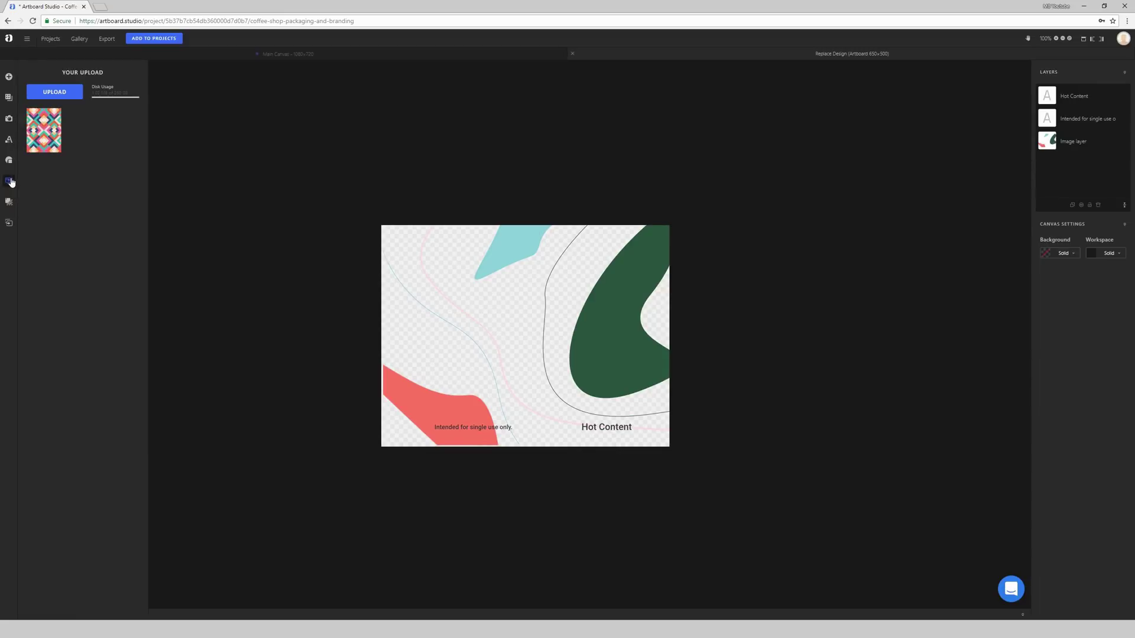
click(55, 92)
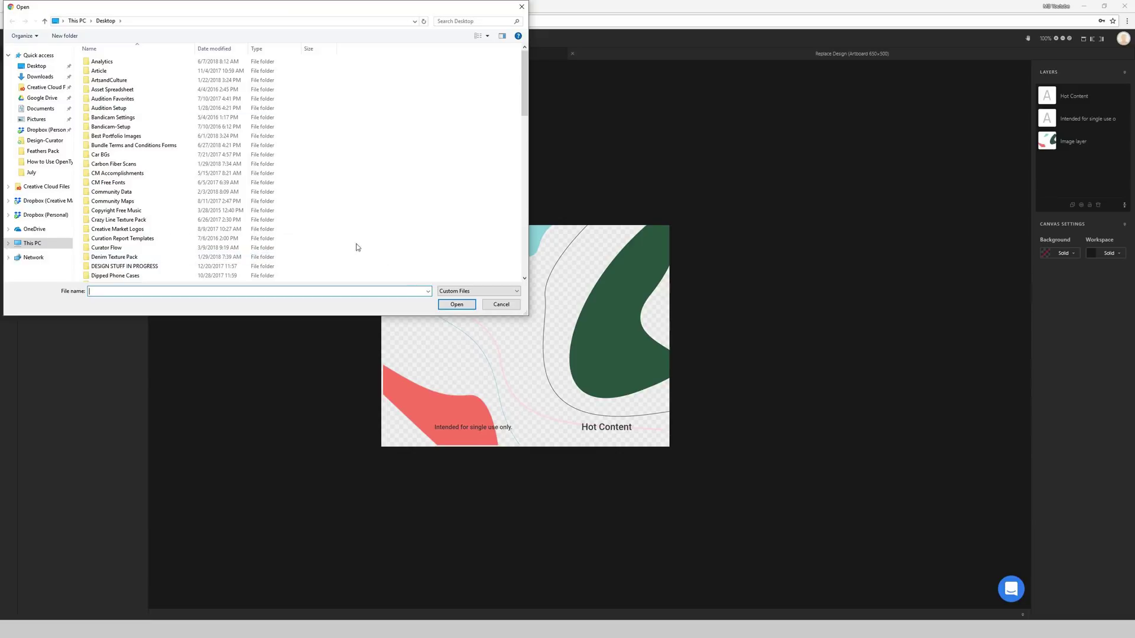
click(501, 305)
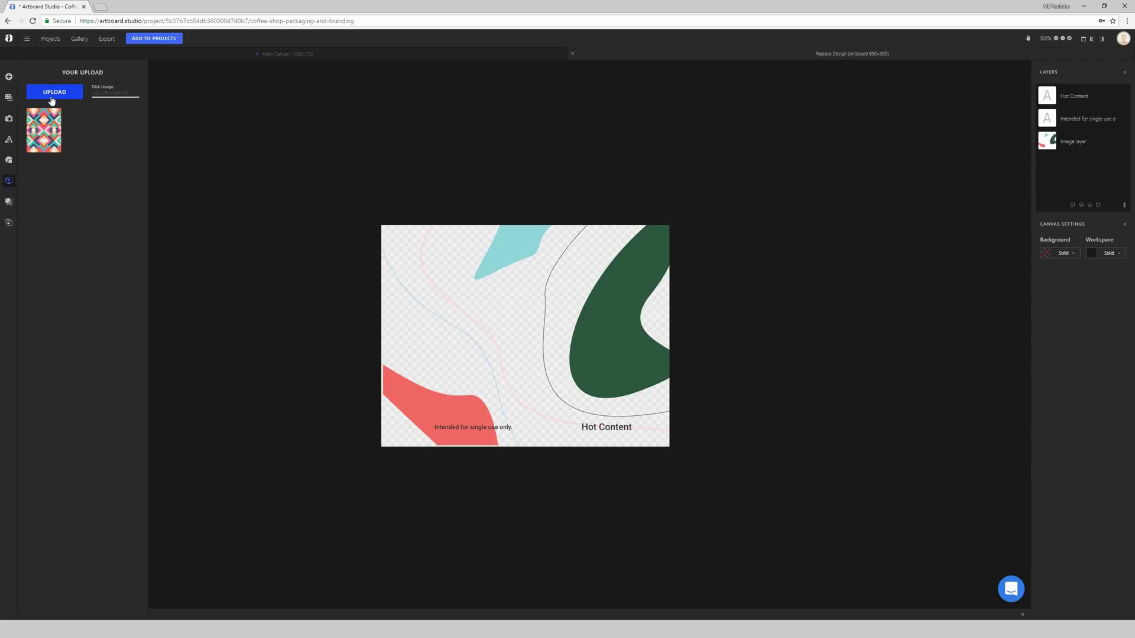
Step: Drag the uploaded geometric pattern onto the artboard, reposition it, and rotate it to fill the area
drag(48, 125, 508, 260)
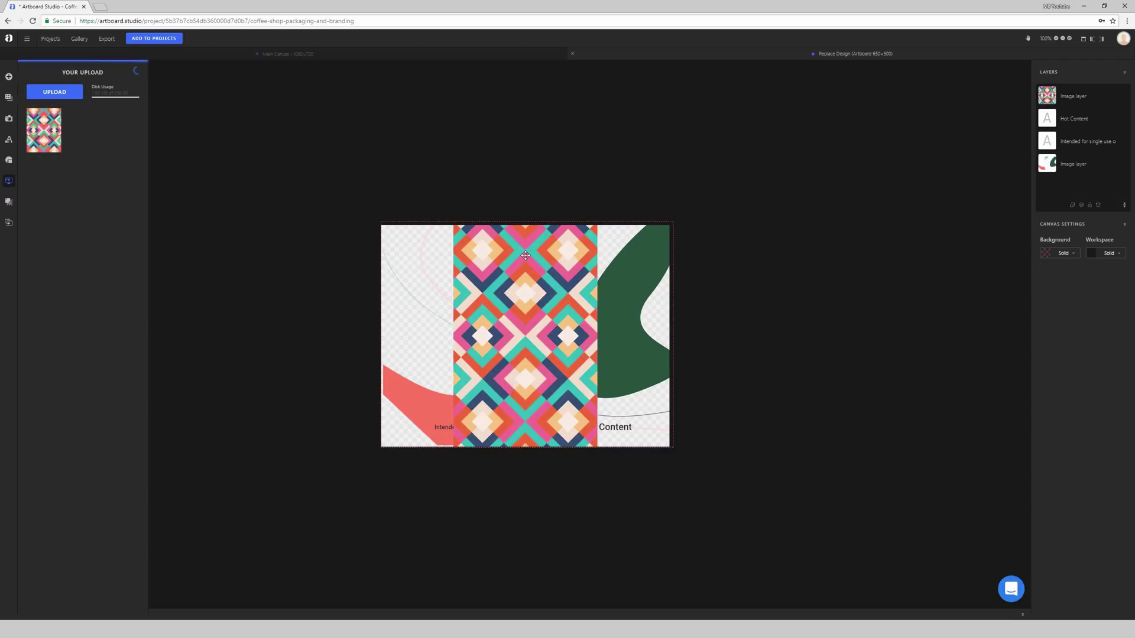
drag(529, 260, 531, 306)
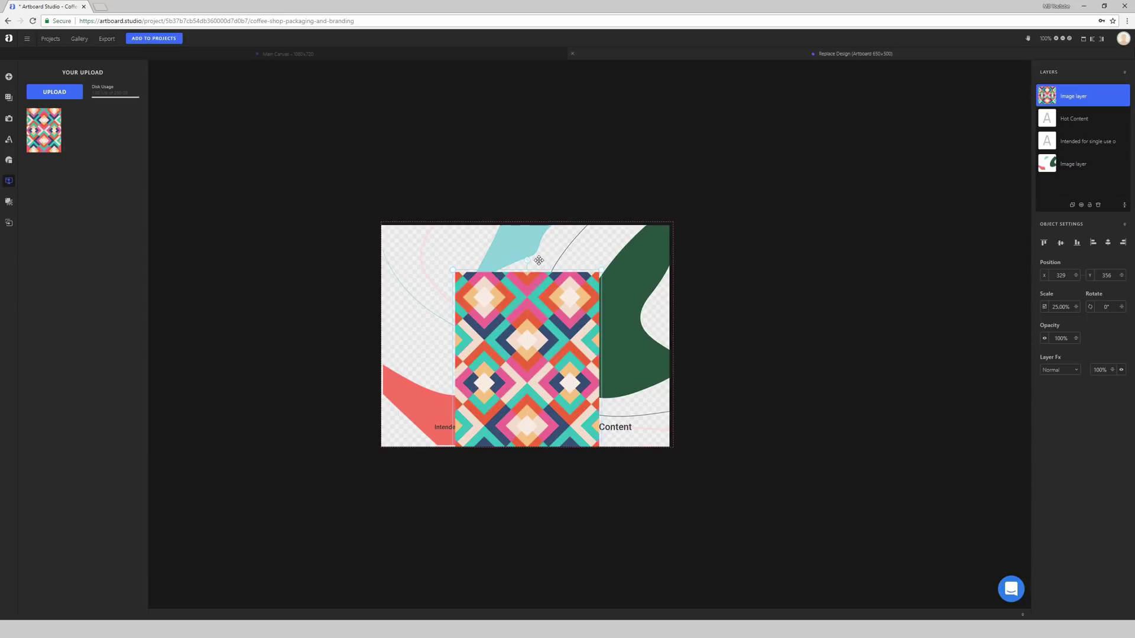
drag(527, 261, 404, 383)
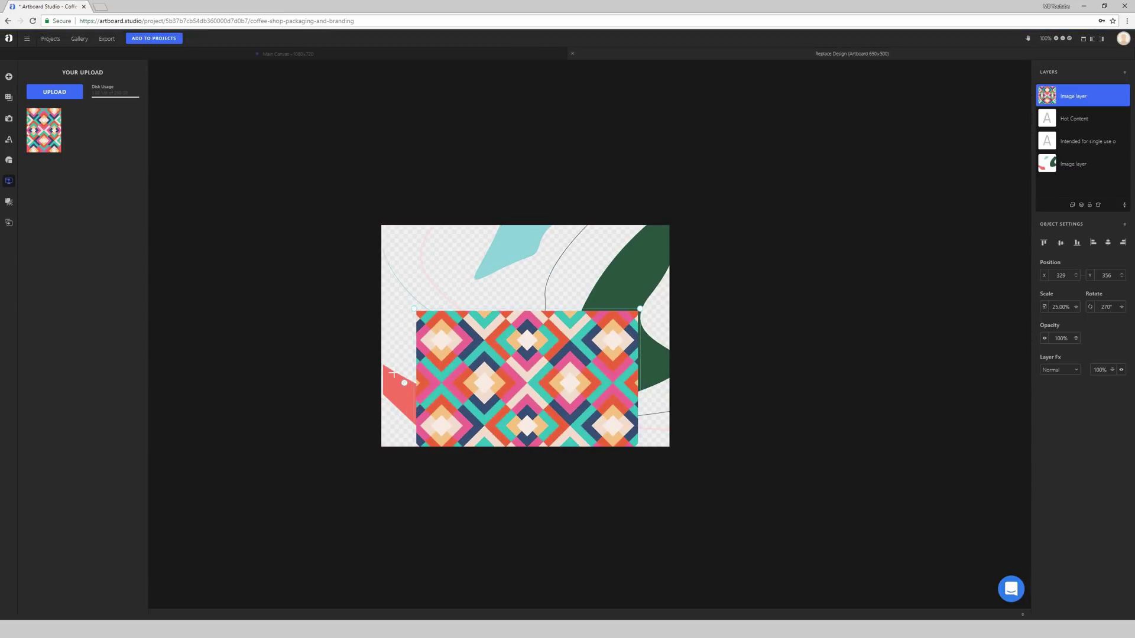
drag(500, 371, 496, 298)
drag(589, 350, 558, 341)
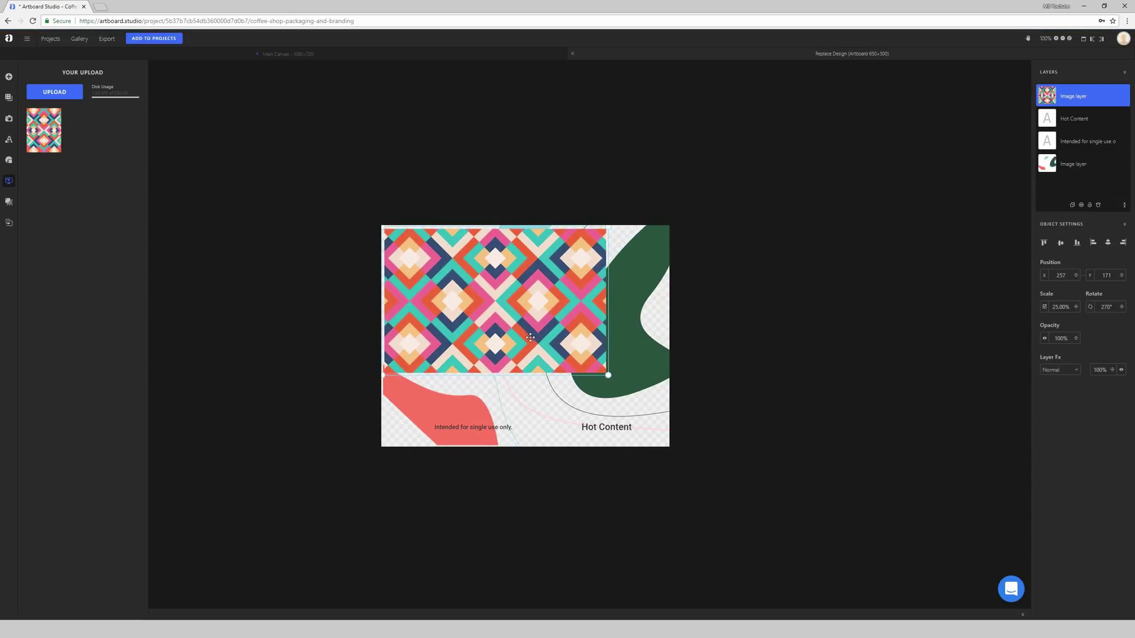
drag(530, 337, 564, 352)
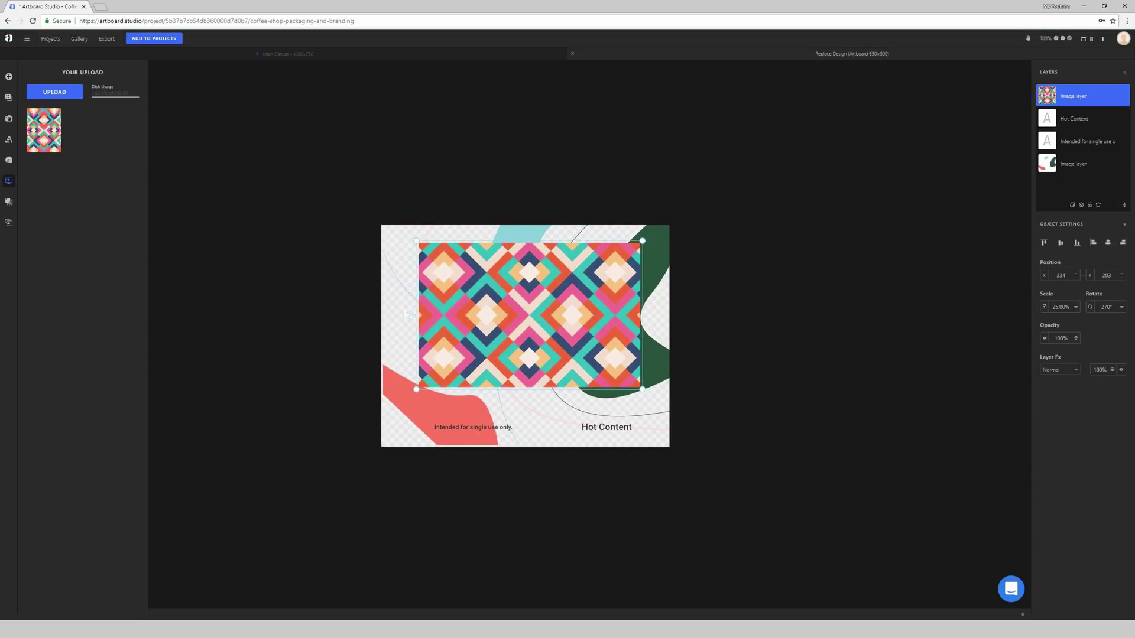
drag(407, 315, 721, 464)
Step: Delete the old abstract background image and the 'Intended for single use only' text
click(713, 346)
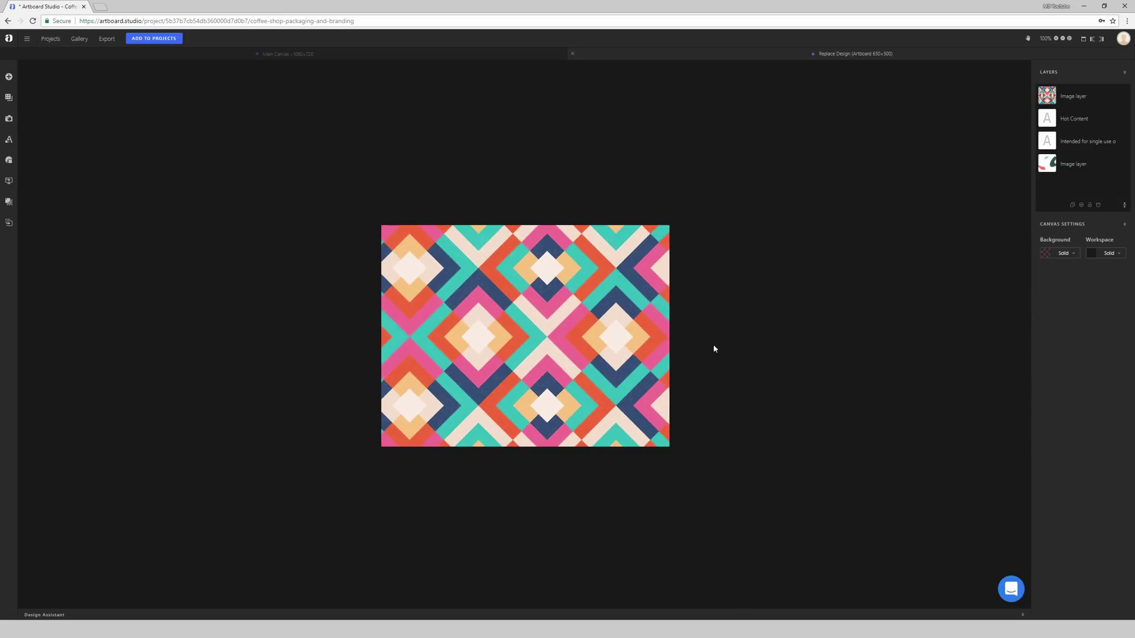
click(1074, 118)
click(1075, 141)
click(1076, 166)
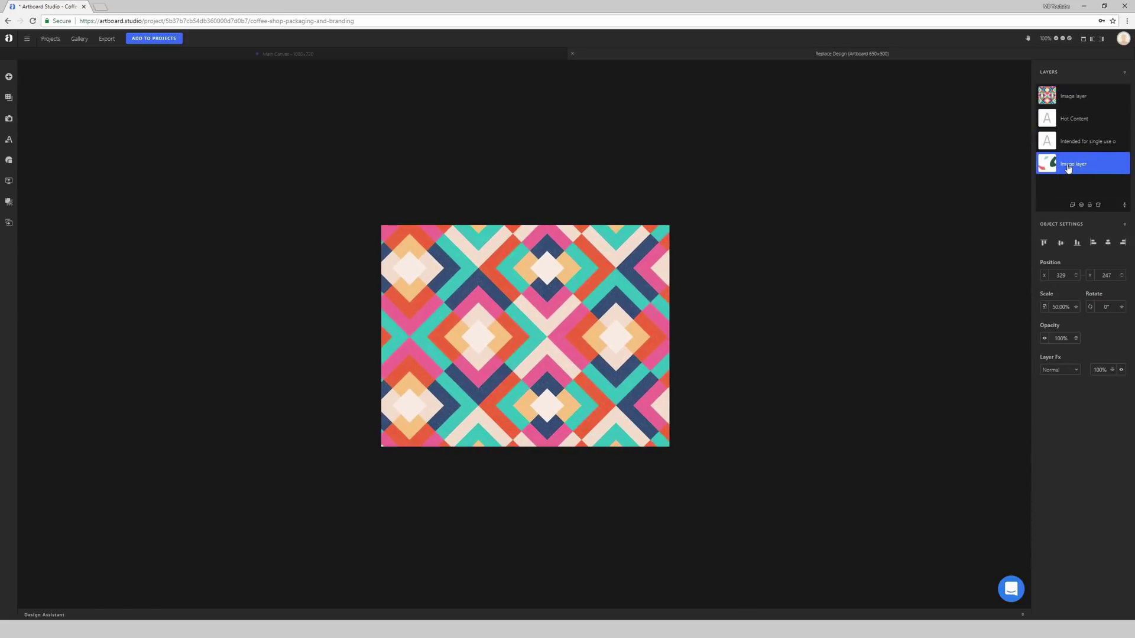
key(Delete)
click(1074, 142)
key(Delete)
Step: Delete the Hot Content text and return to the main mockup's paper cup
click(1078, 120)
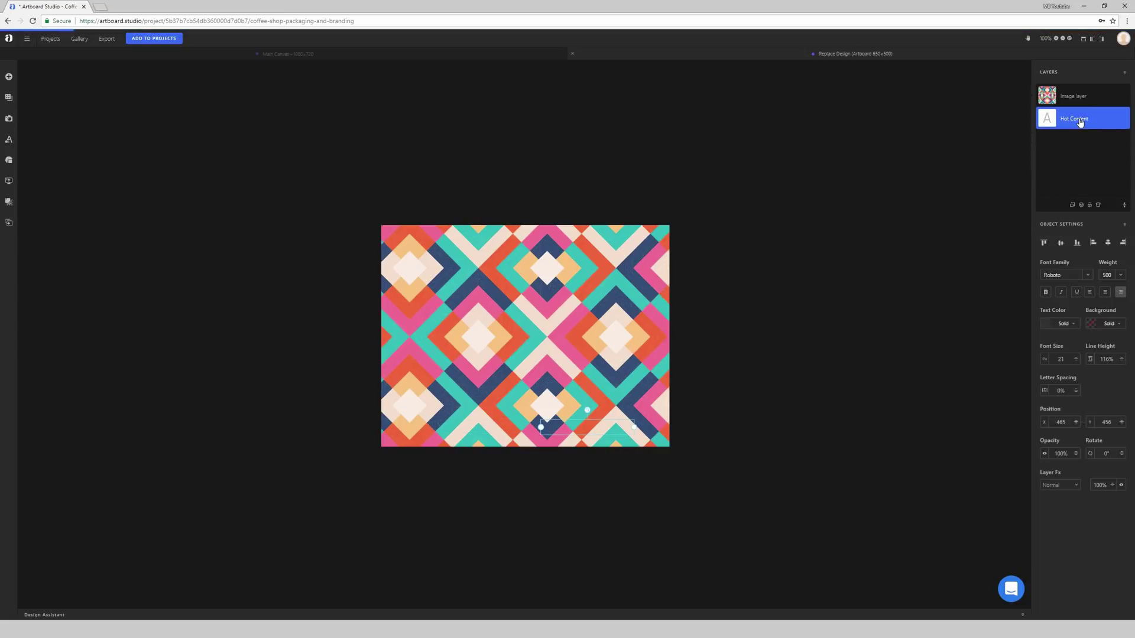
key(Delete)
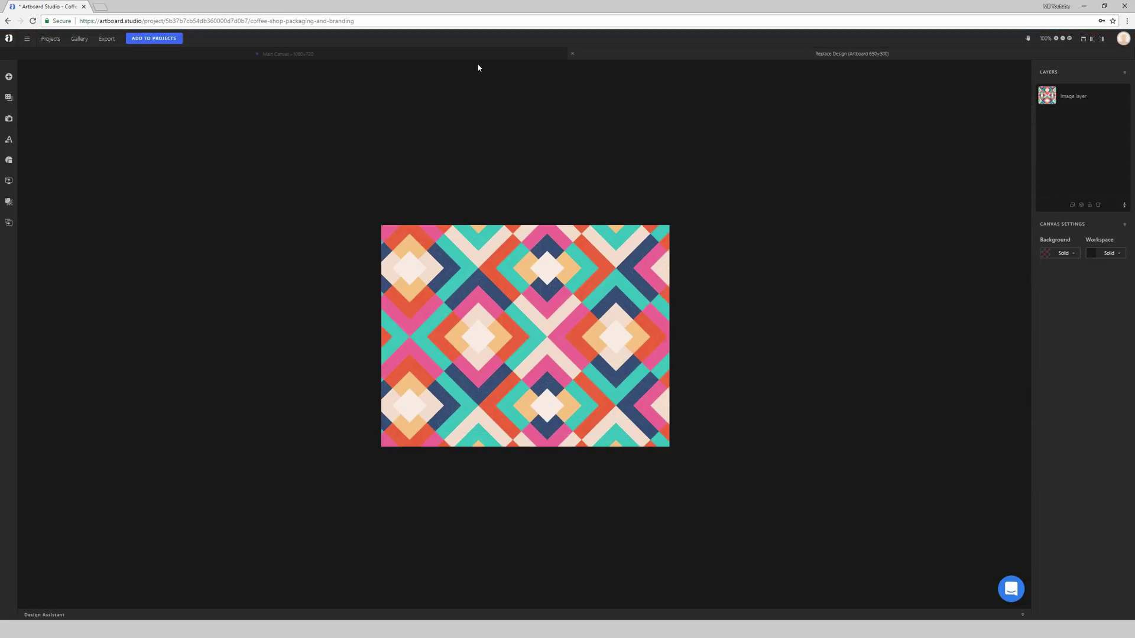
click(446, 60)
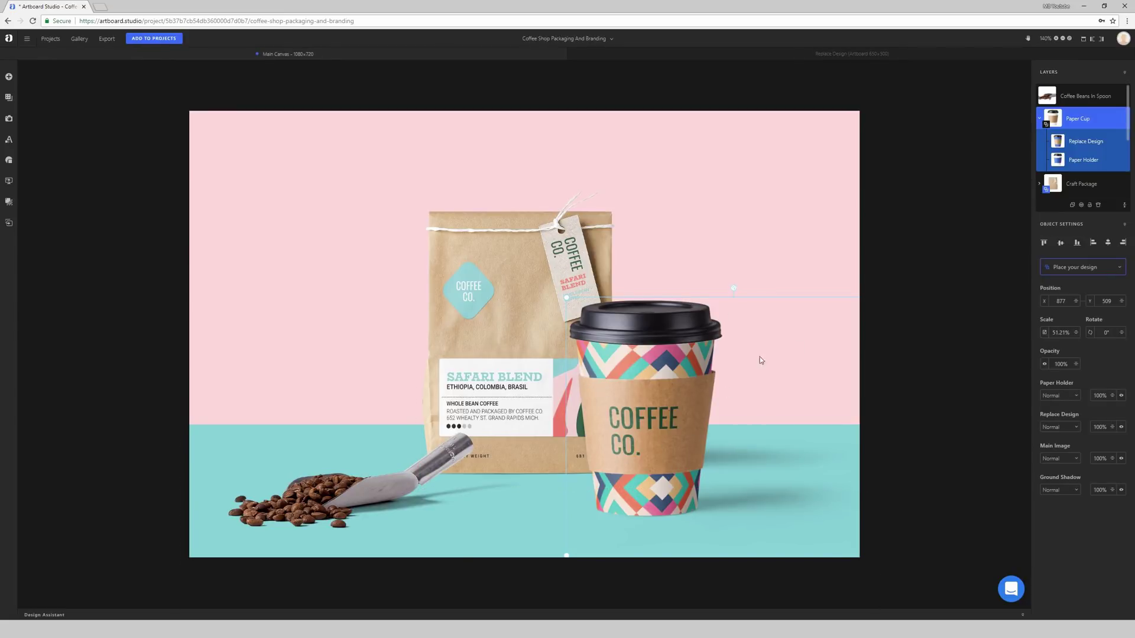
right_click(634, 417)
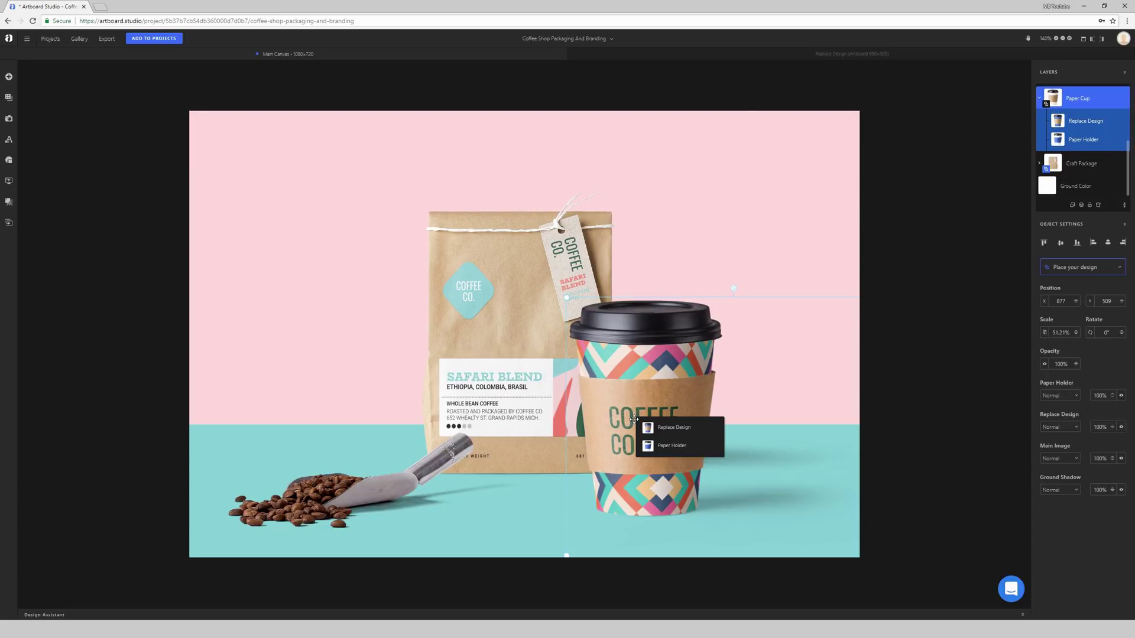
Step: Open the Paper Holder artboard and delete its old COFFEE CO. artwork layer
click(674, 451)
click(529, 324)
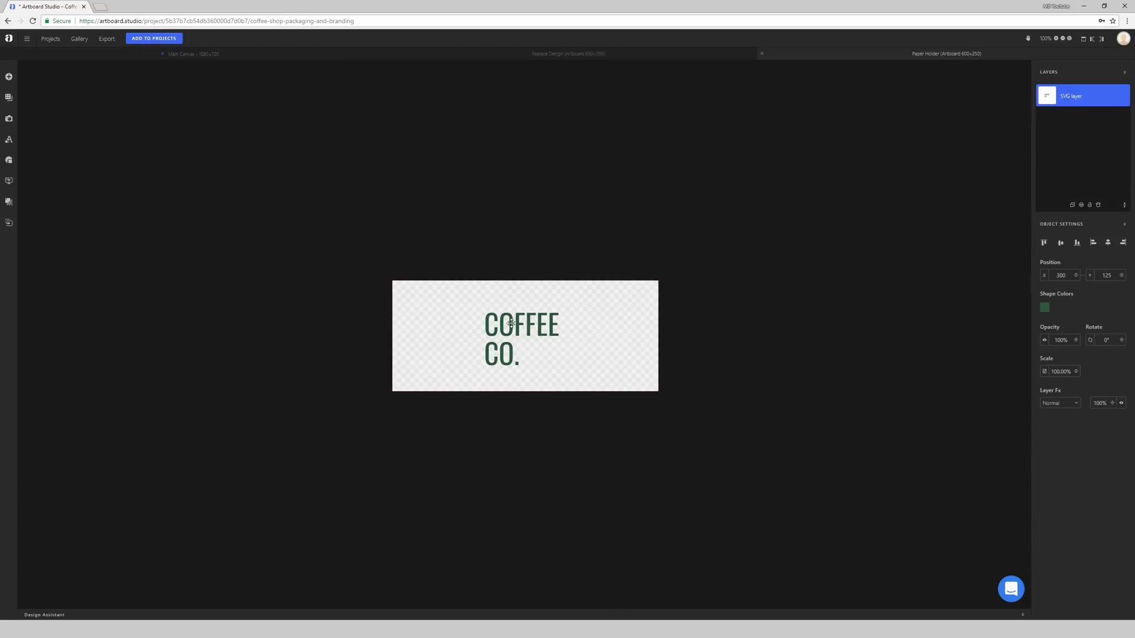
mouse_move(512, 323)
mouse_down()
mouse_move(483, 325)
mouse_move(516, 317)
mouse_up()
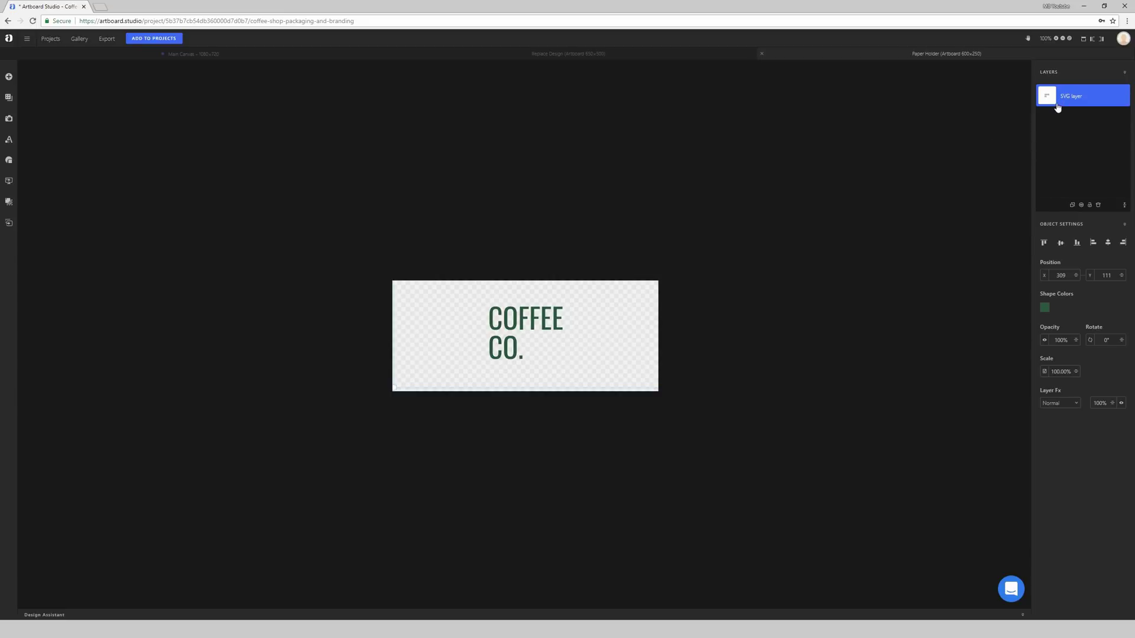
key(Delete)
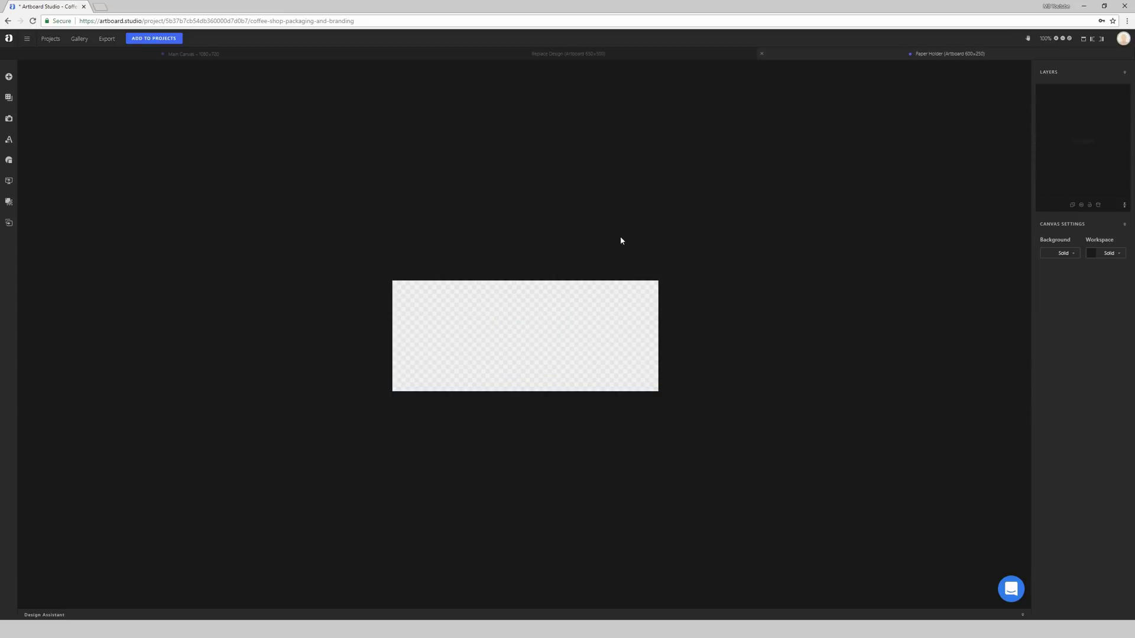
Step: Add a simple text box reading 'PARTY PARROT' over 'COFFEE CO.' on two lines
click(10, 141)
click(76, 93)
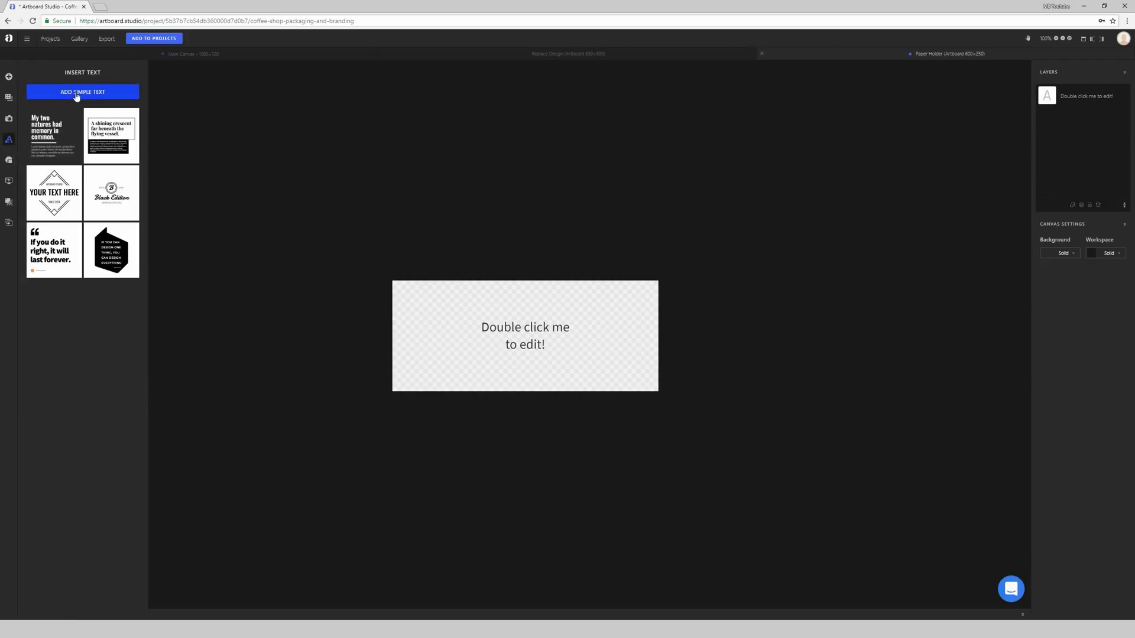
double_click(503, 326)
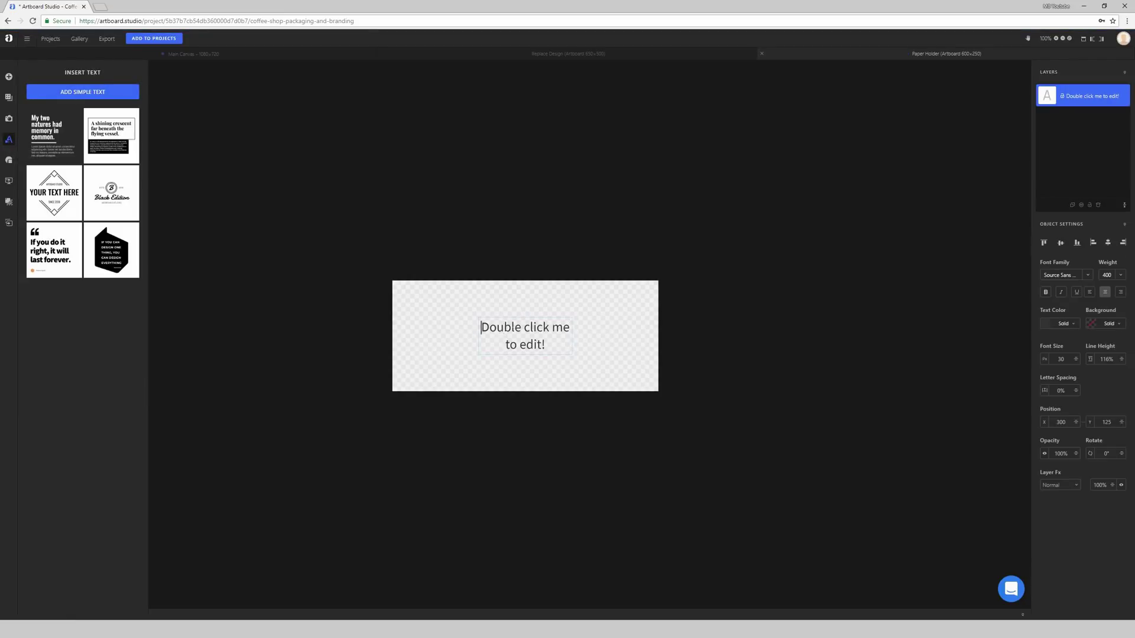
key(ctrl+a)
text(PART)
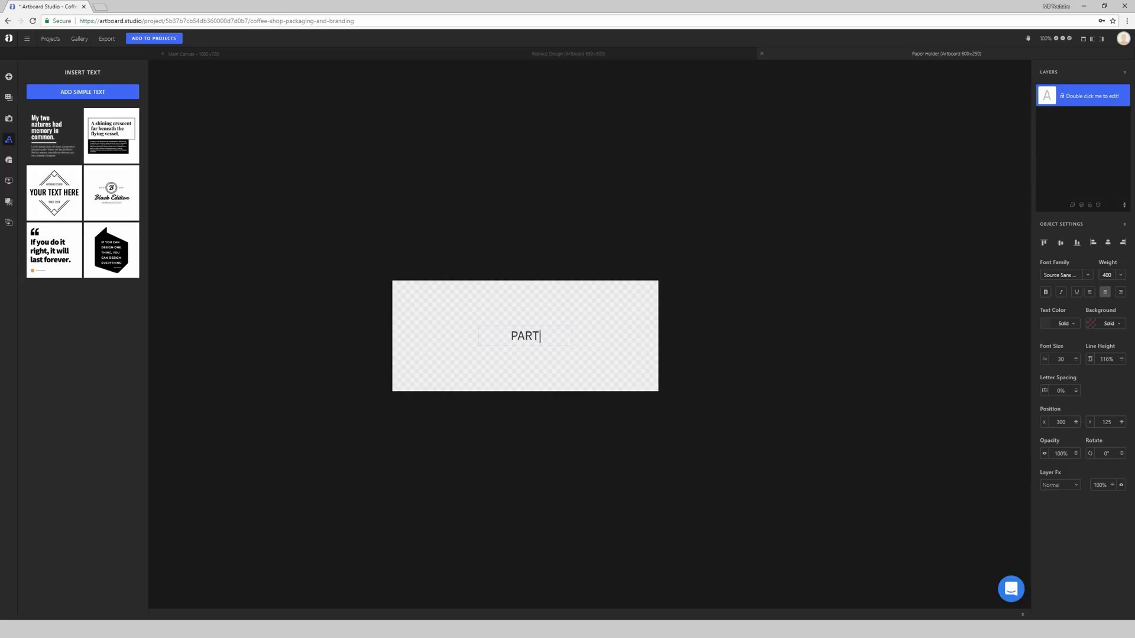
text(Y PARROT)
key(Return)
text(COFF)
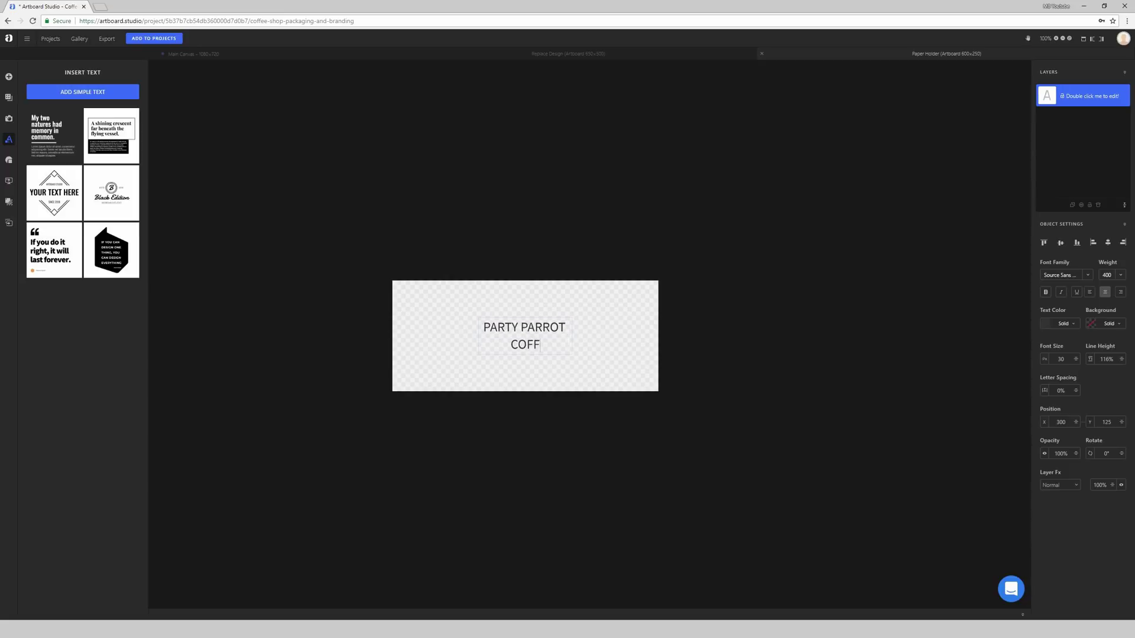
text(EE CO.)
key(ctrl+a)
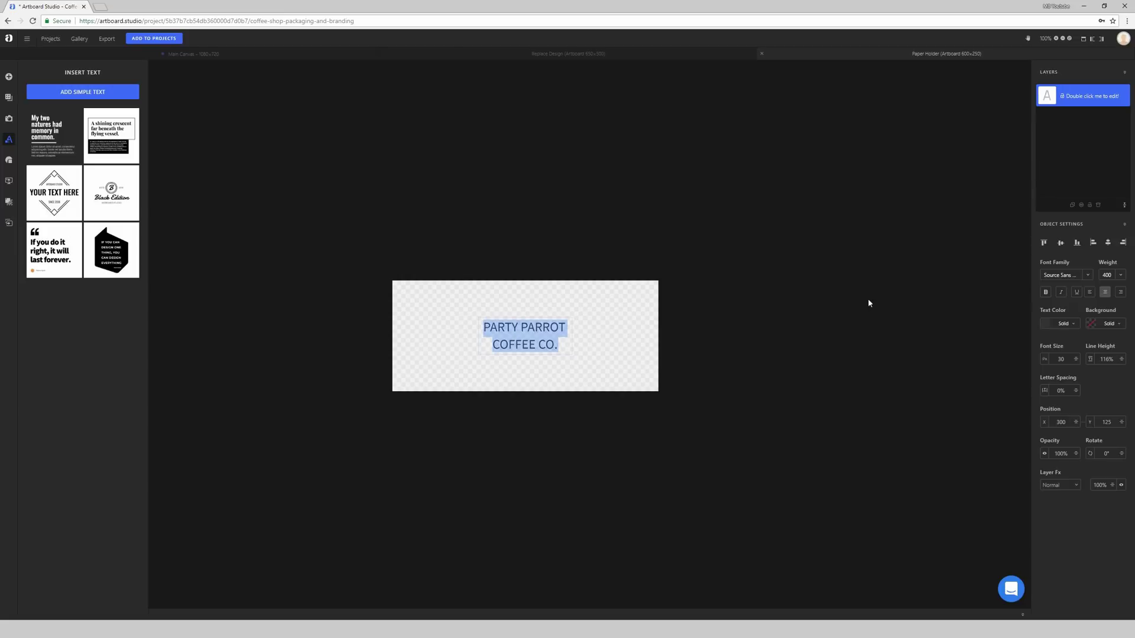
Step: Colour the text white (#FFFFFF) and widen its text box
click(1044, 324)
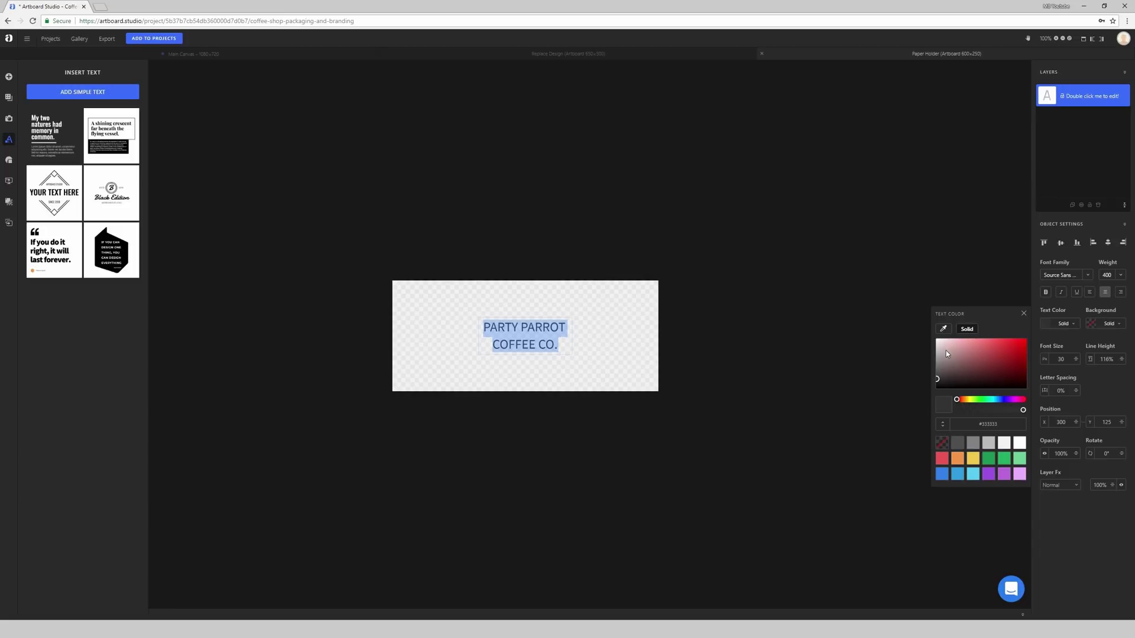
drag(946, 350, 928, 334)
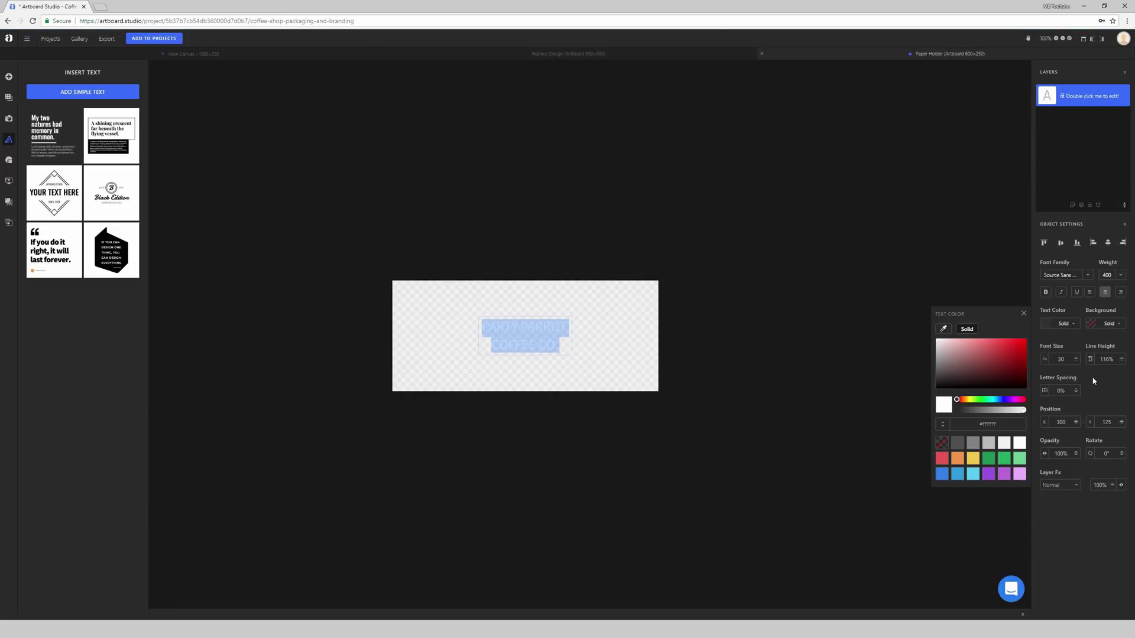
click(1024, 313)
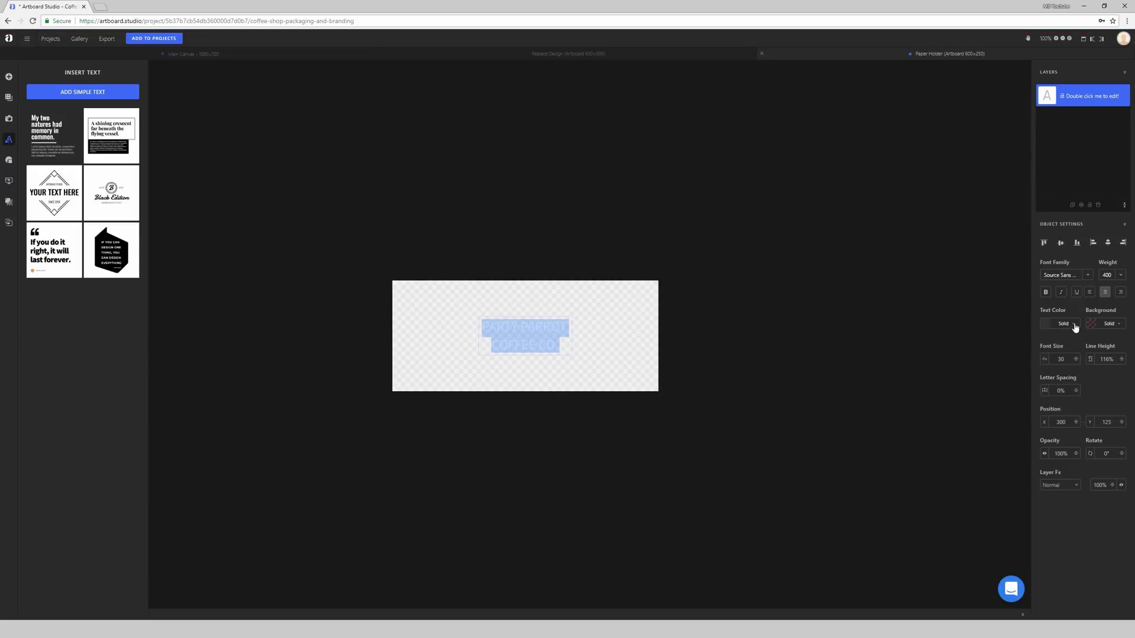
click(596, 337)
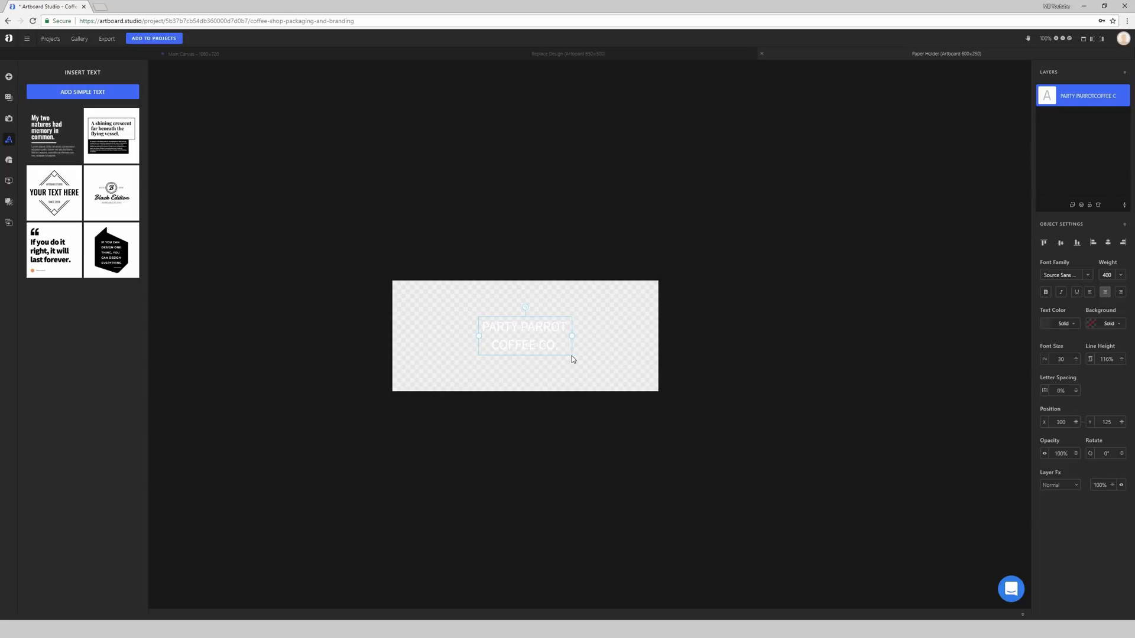
drag(570, 337, 603, 335)
Step: Enlarge the font to size 49, widen the box, and centre the text horizontally
double_click(560, 329)
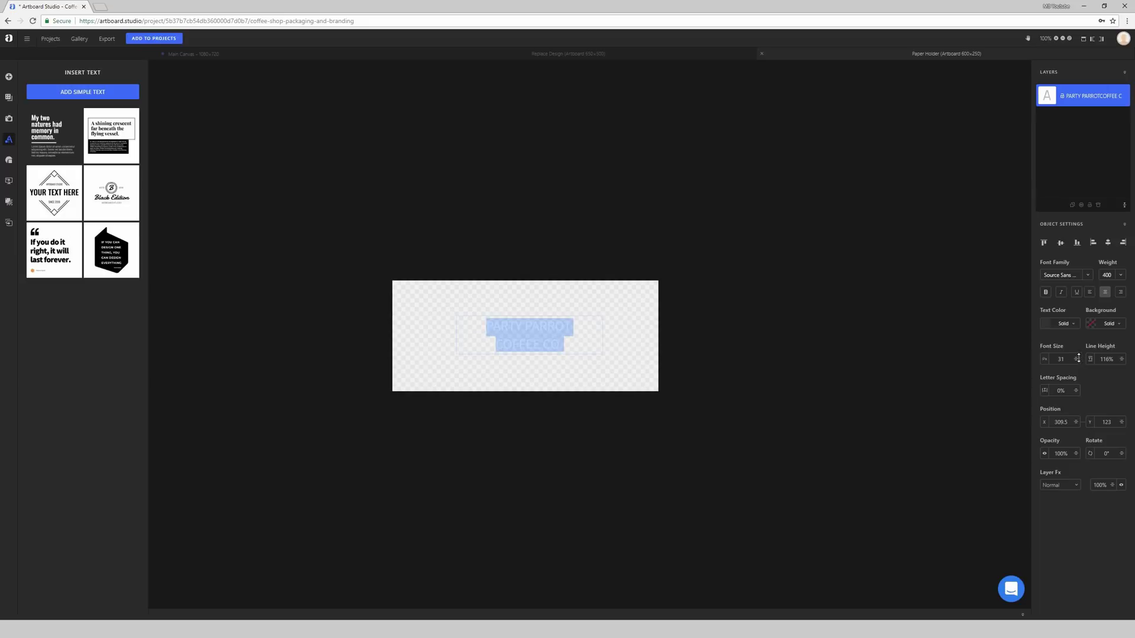
drag(1078, 357, 1048, 350)
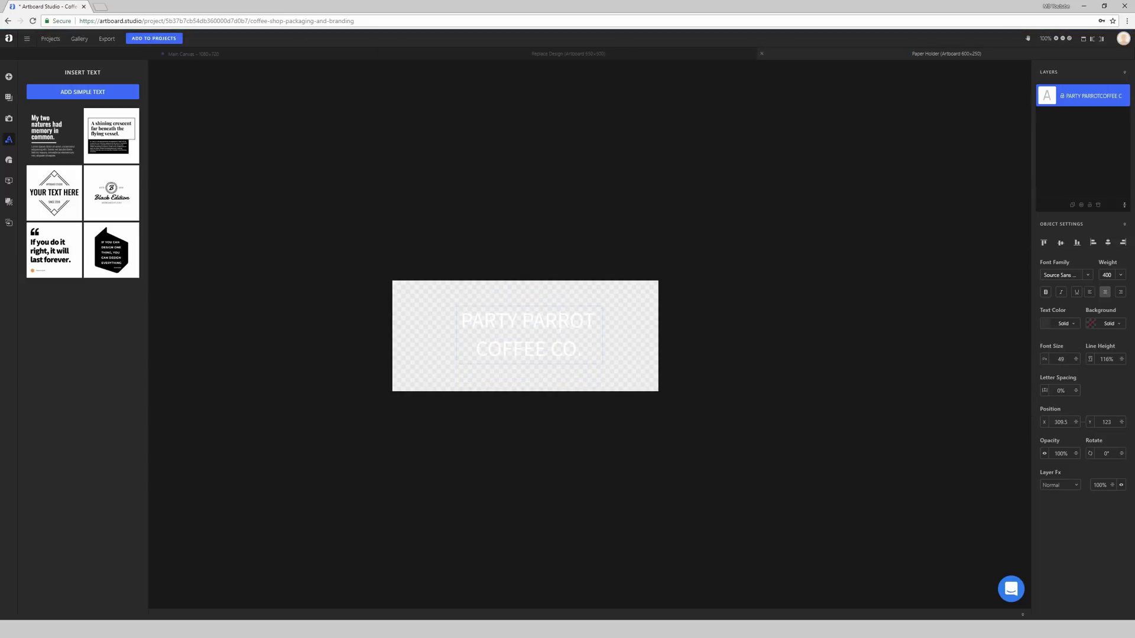
click(552, 383)
click(543, 340)
drag(625, 334, 638, 332)
drag(544, 321, 545, 320)
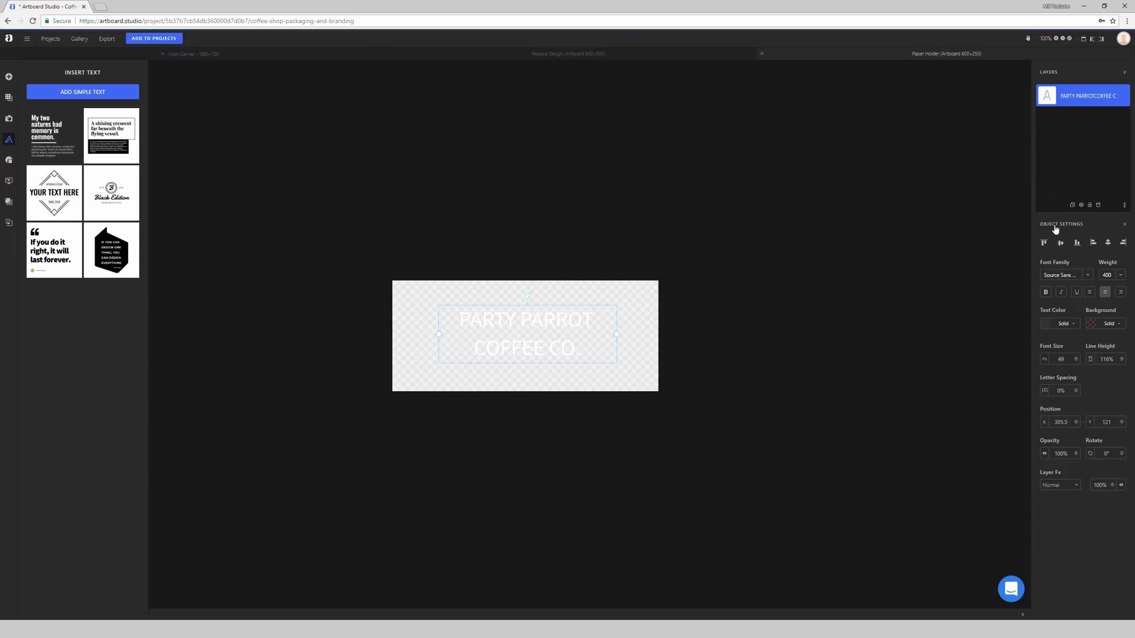
click(1107, 244)
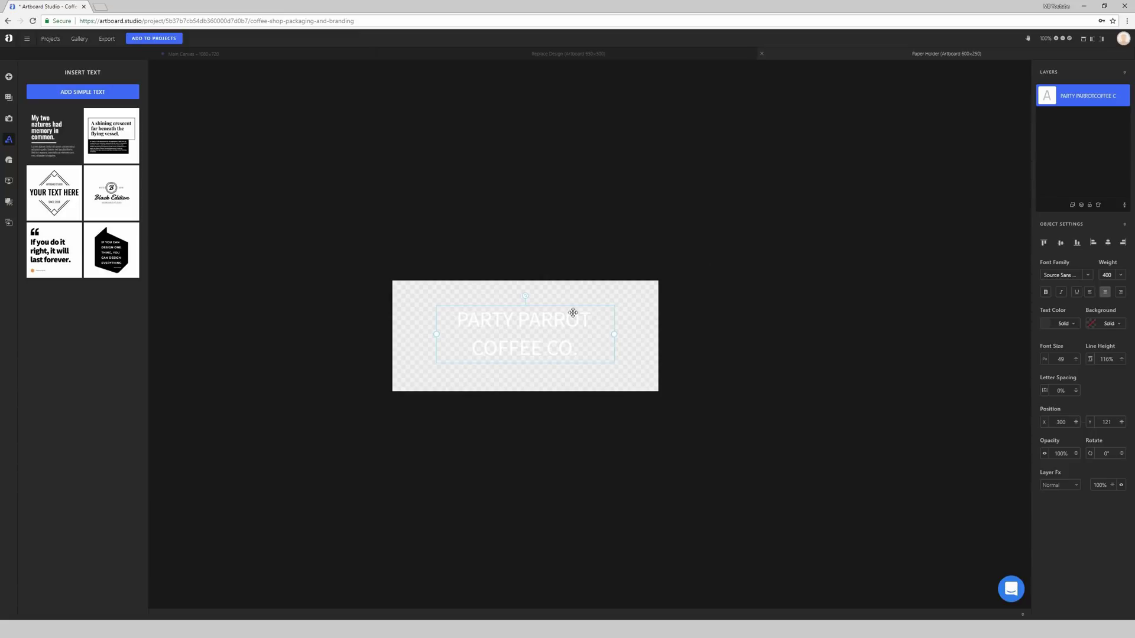
click(728, 312)
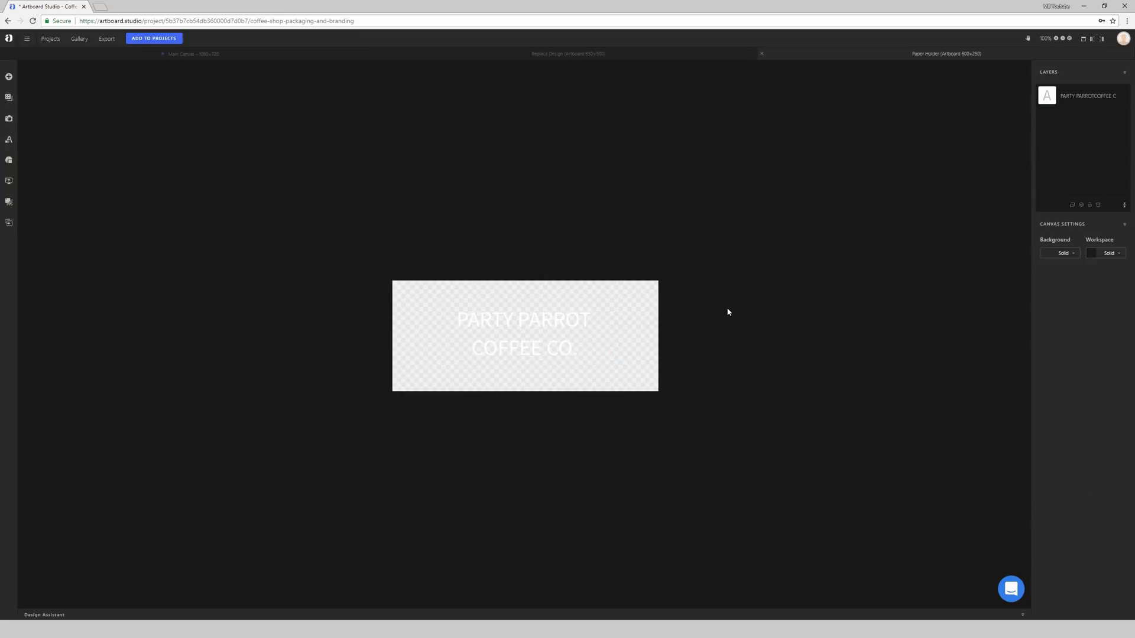
Step: Select the PARTY PARROT text and try the Actor and Alex Brush fonts
click(566, 315)
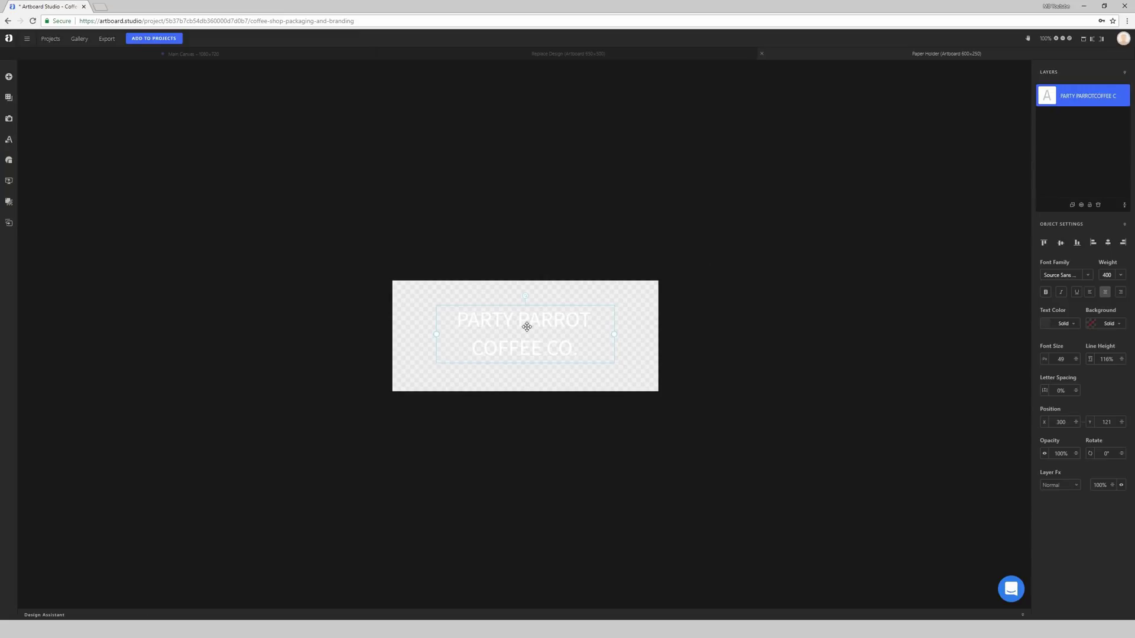
click(1088, 276)
scroll(1070, 330, down, 1)
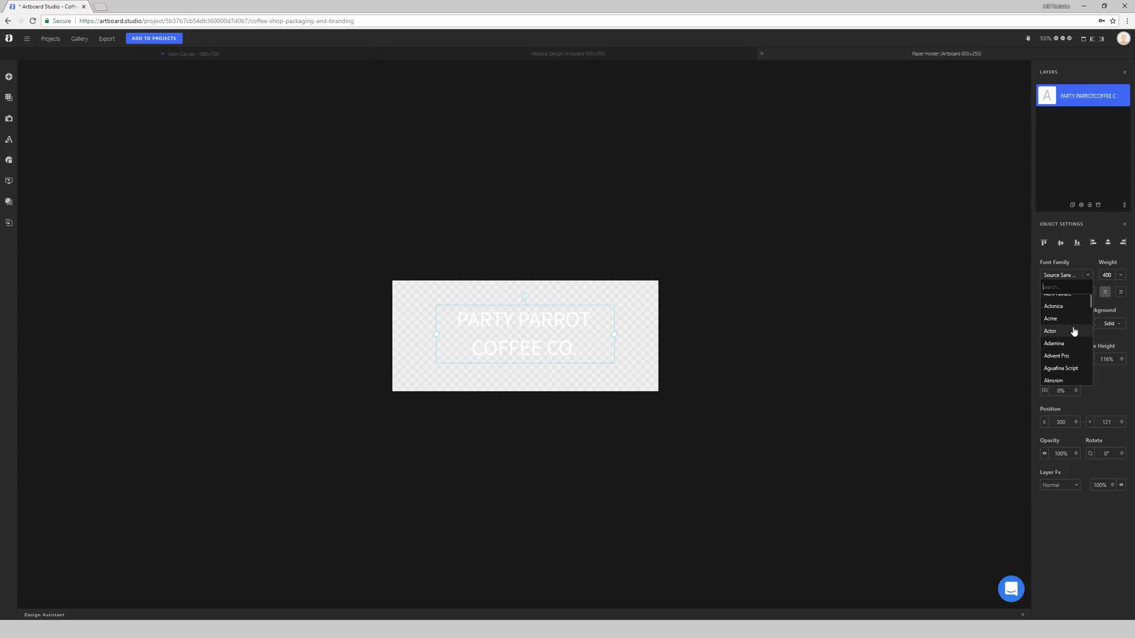
click(1062, 331)
click(1067, 277)
scroll(1057, 340, down, 3)
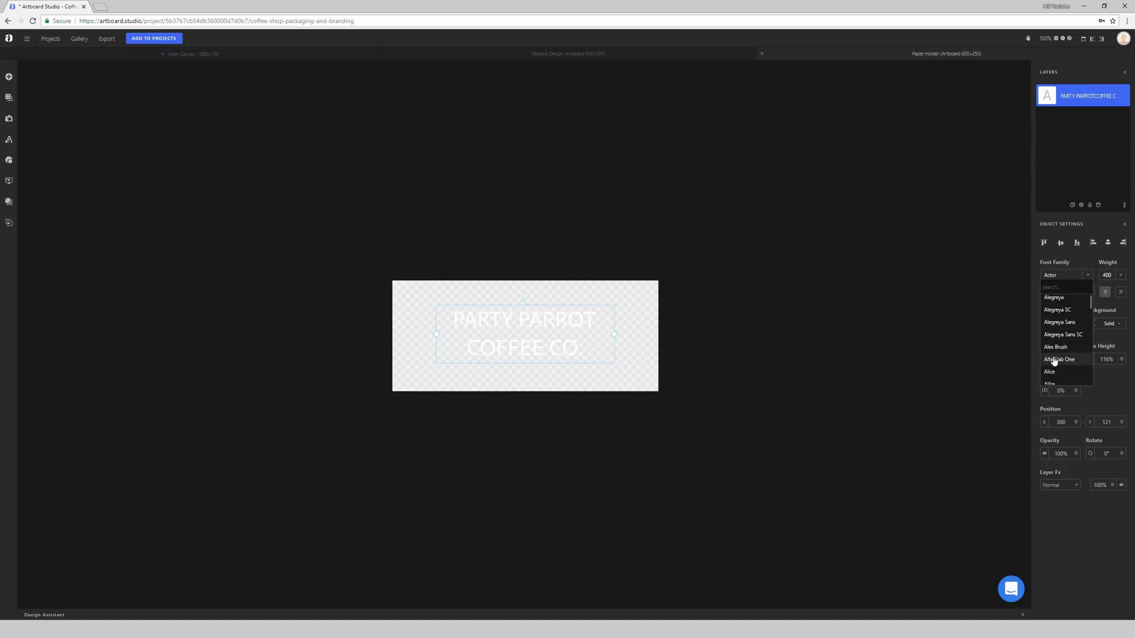
click(1055, 345)
Step: Try Aladin and Advent Pro, then set the text in Acme
click(1066, 276)
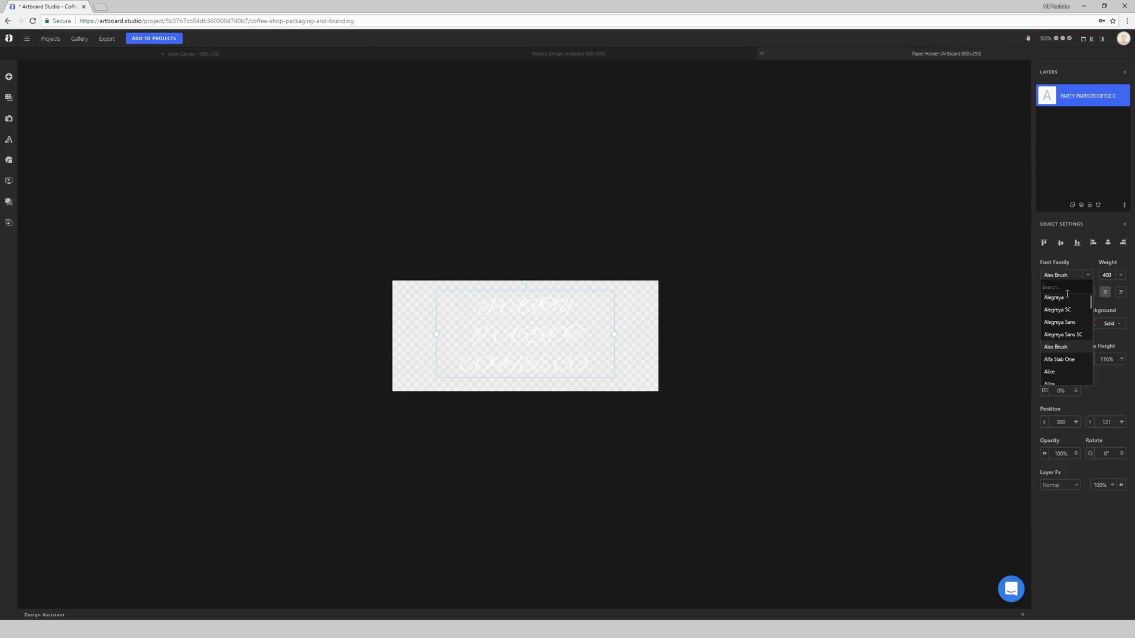
scroll(1058, 333, up, 2)
click(1058, 306)
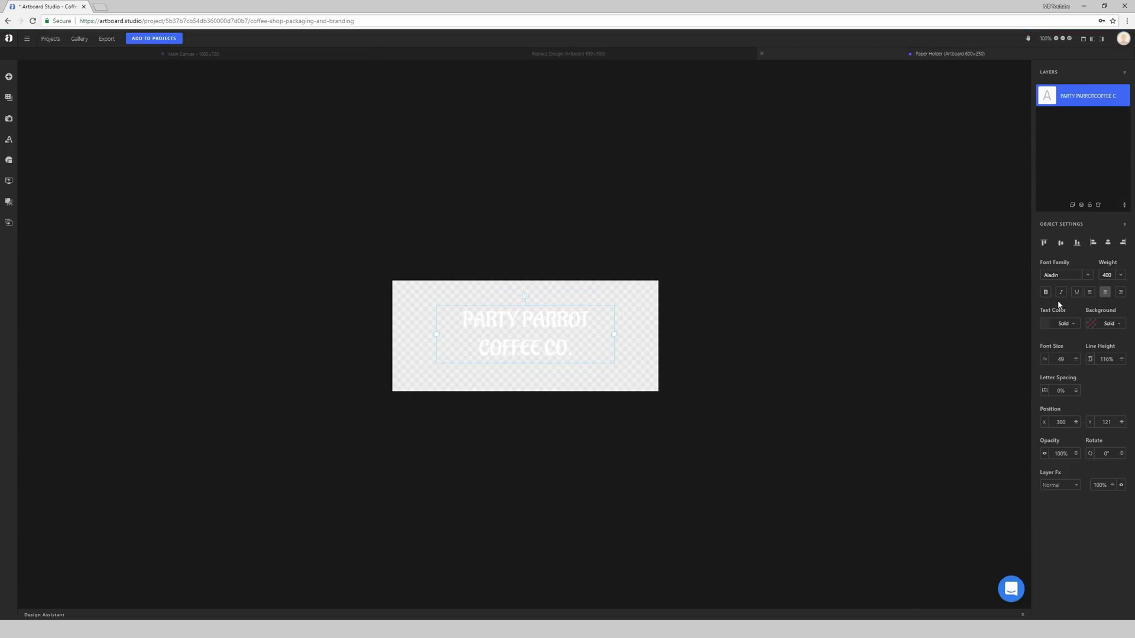
click(1065, 277)
click(1066, 312)
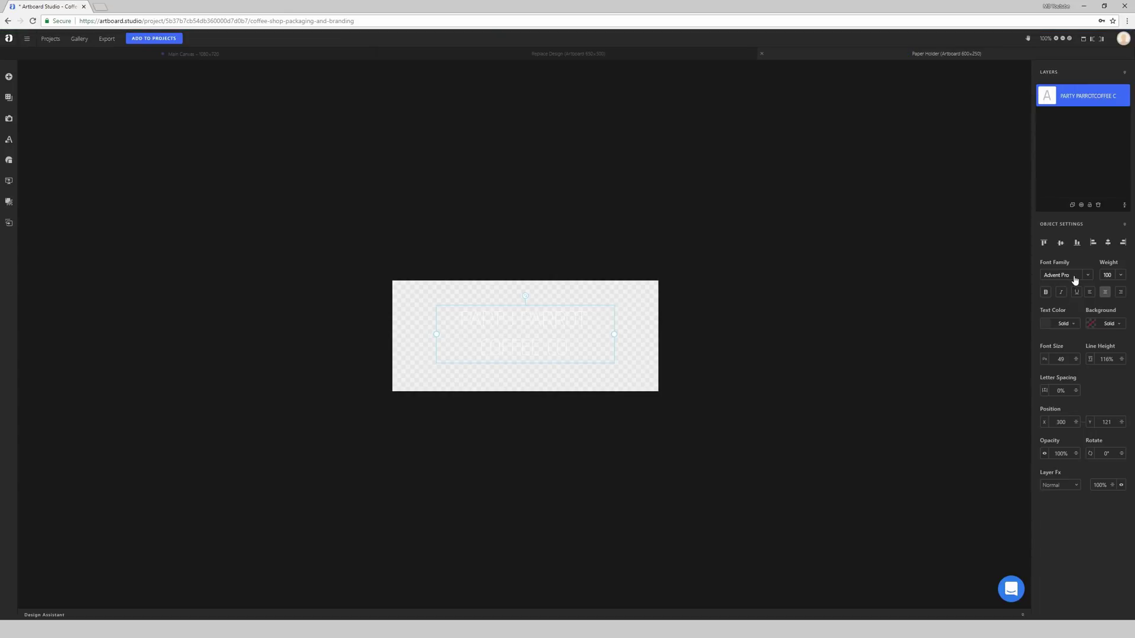
click(1075, 278)
click(1064, 321)
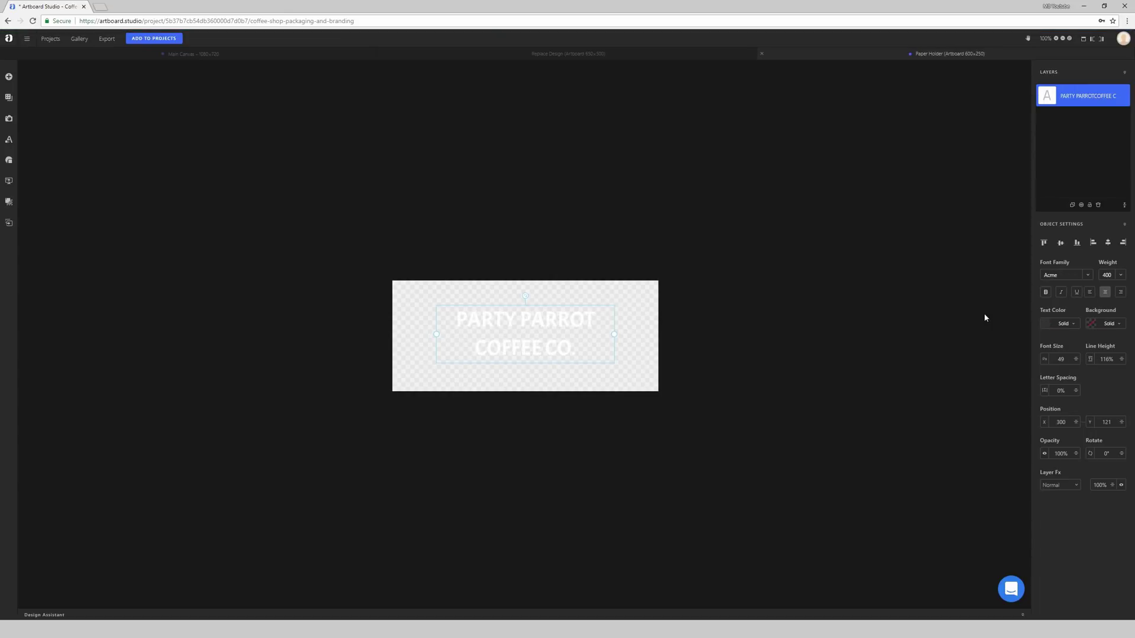
click(818, 291)
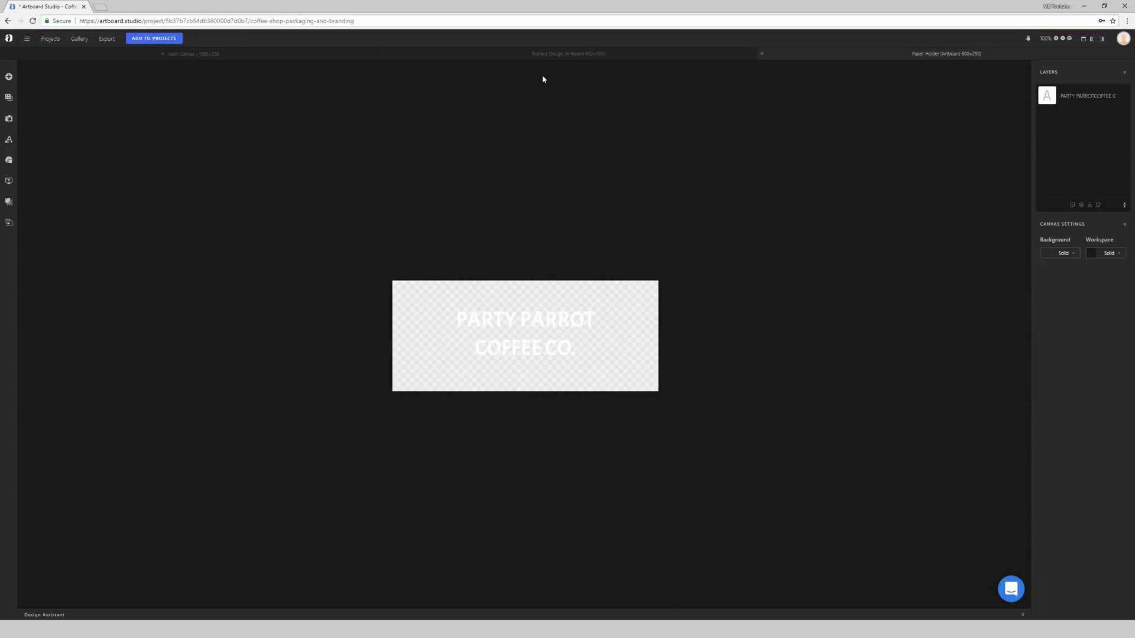
Step: Close the Paper Holder and Replace Design artboards and nudge the paper cup
click(762, 54)
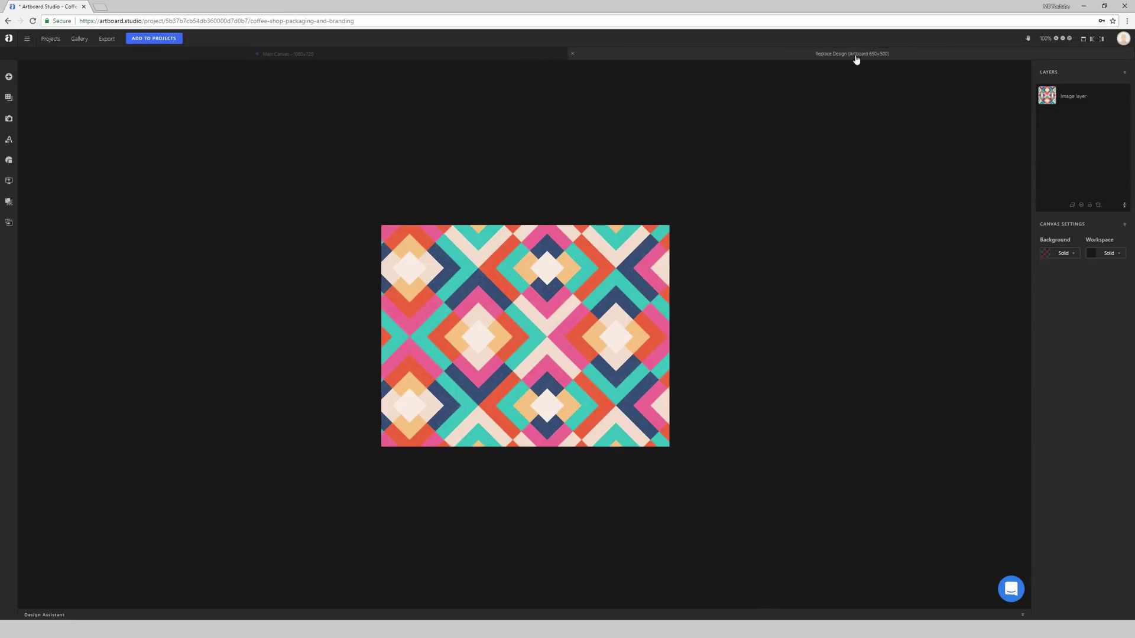
click(572, 53)
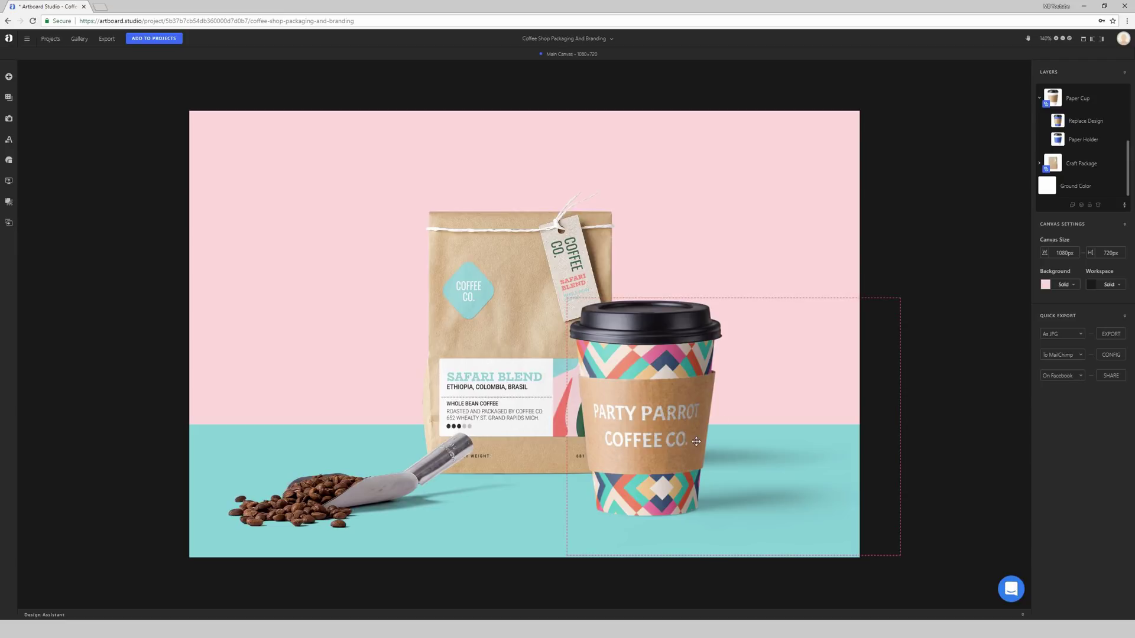
mouse_move(626, 351)
mouse_down()
mouse_move(726, 312)
mouse_move(625, 354)
mouse_up()
Step: Select and nudge the coffee bag, bringing up its Package/Label Design popup
click(490, 319)
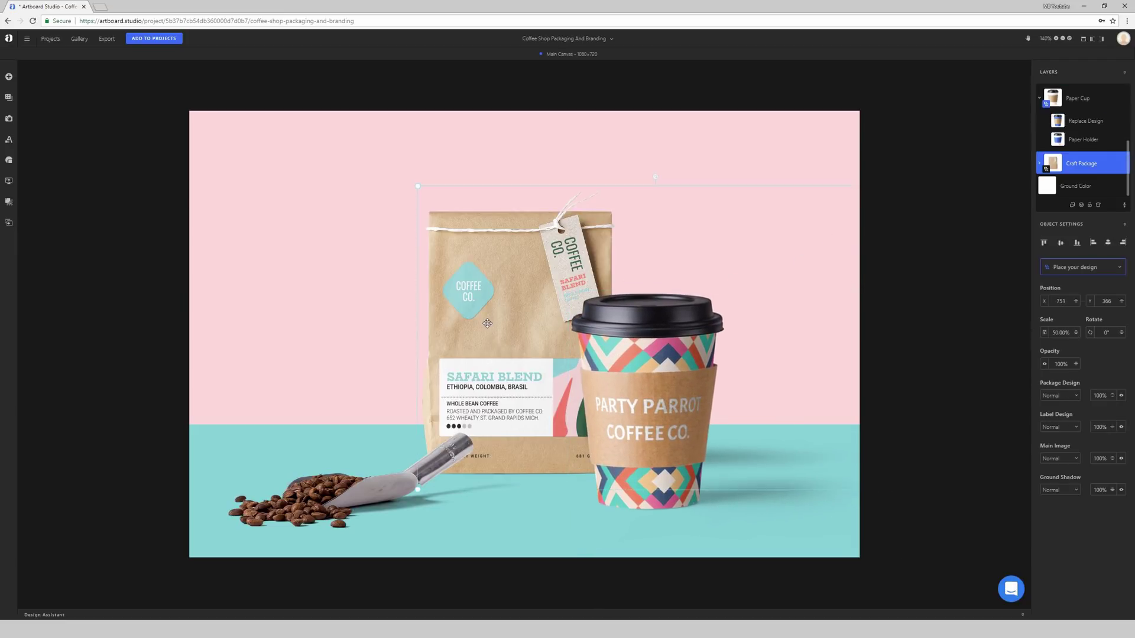
drag(530, 263, 509, 283)
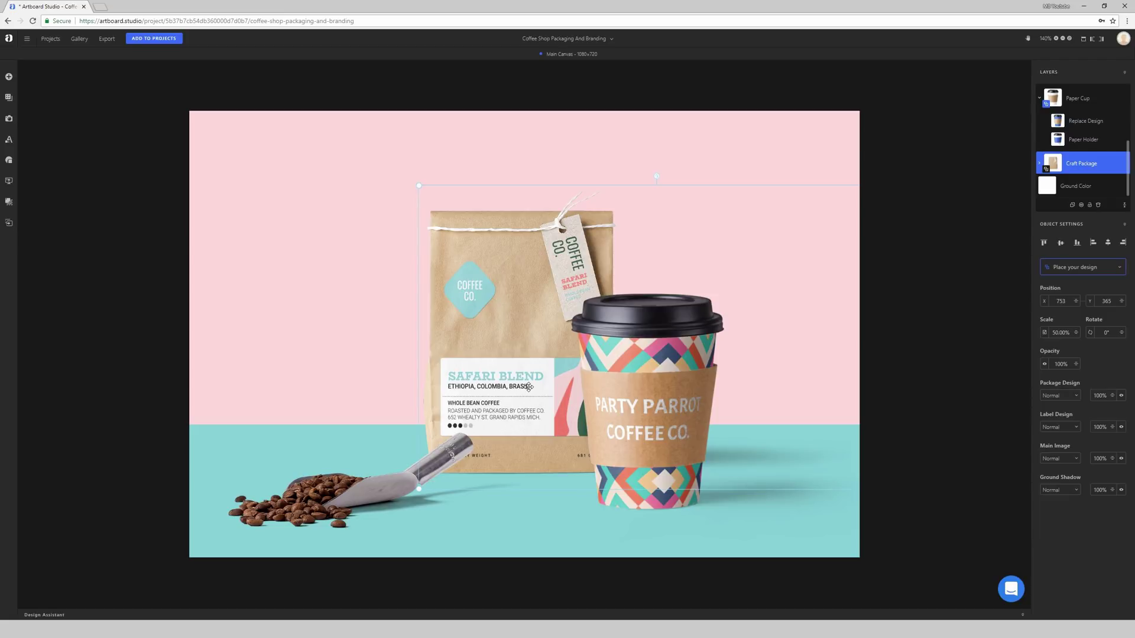
mouse_move(528, 387)
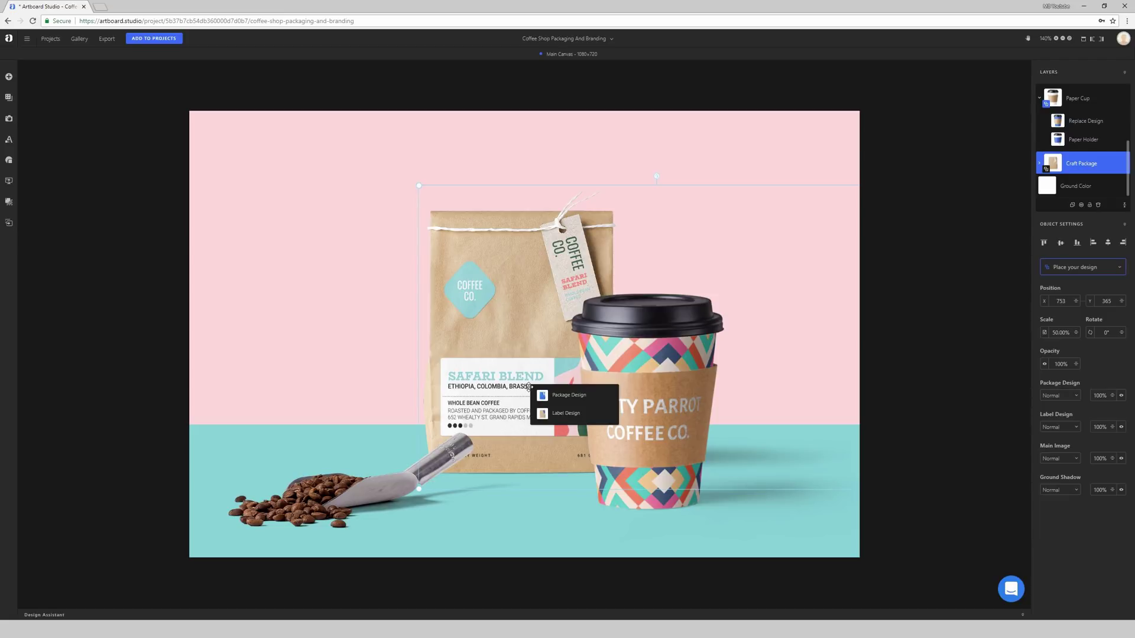
Step: Open the bag's Package Design artboard, shift the label art slightly, and go back to Main Canvas
click(563, 399)
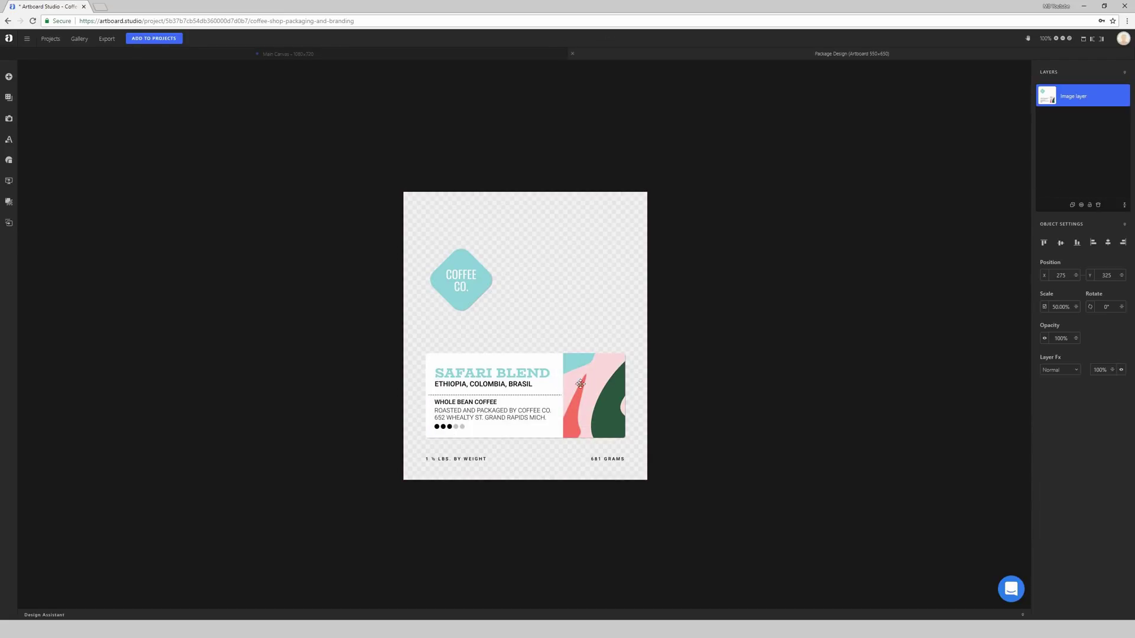
mouse_move(594, 383)
mouse_down()
mouse_move(582, 387)
mouse_move(607, 380)
mouse_up()
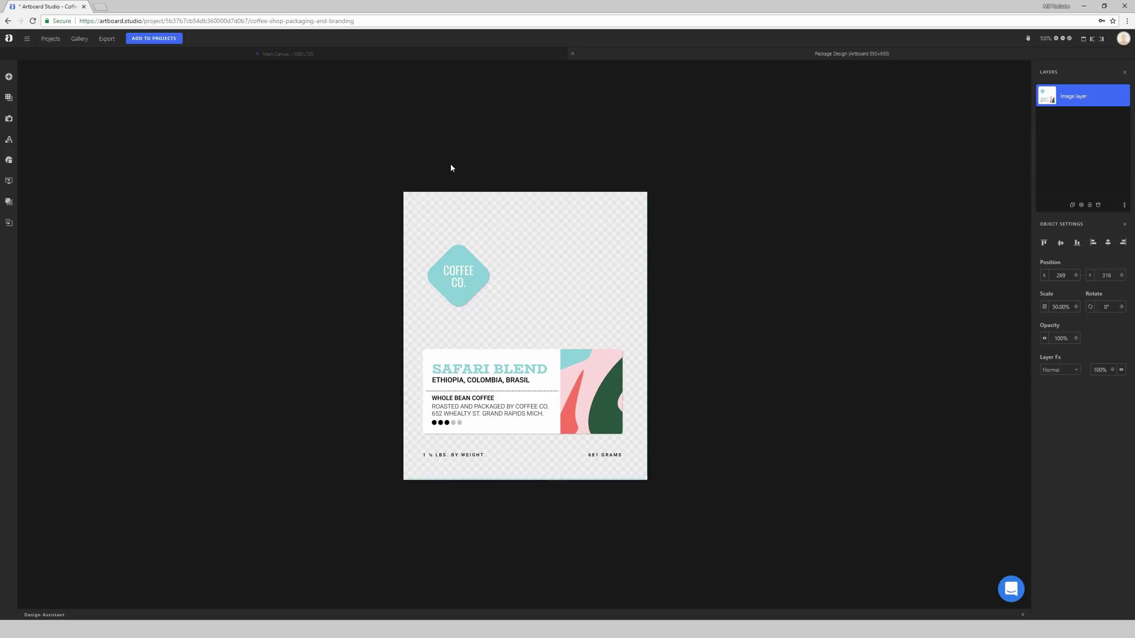
click(441, 56)
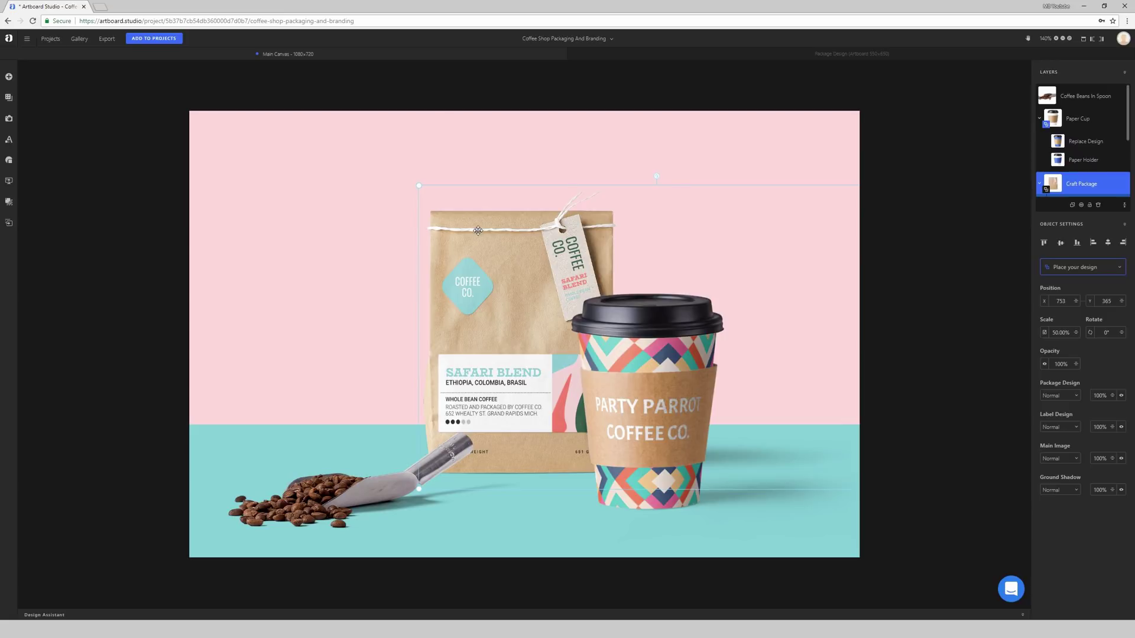
Step: Select the teal Ground Color layer and drag its top edge up to about 452 px tall
click(298, 222)
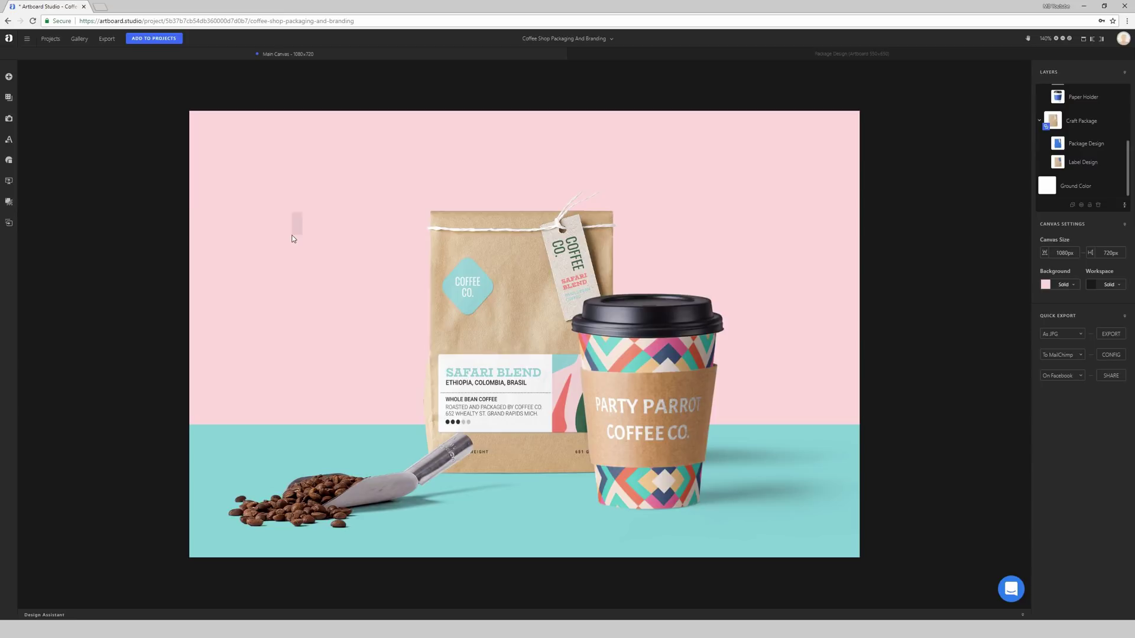
drag(1062, 160, 1081, 122)
click(1079, 186)
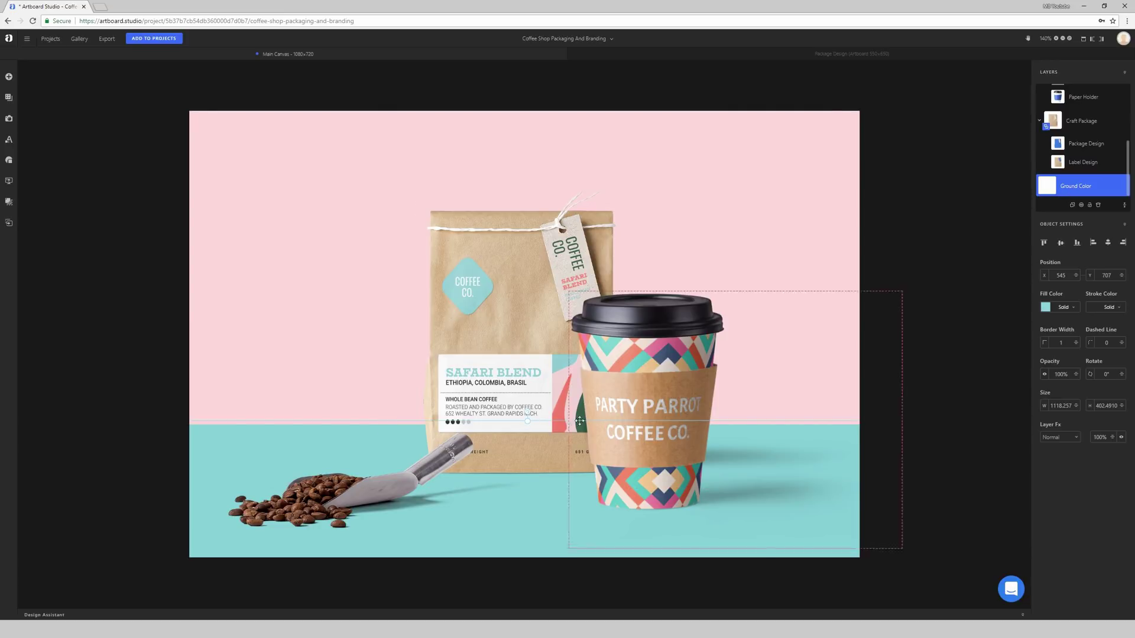
mouse_move(532, 399)
mouse_down()
mouse_move(541, 337)
mouse_move(539, 412)
mouse_up()
click(334, 294)
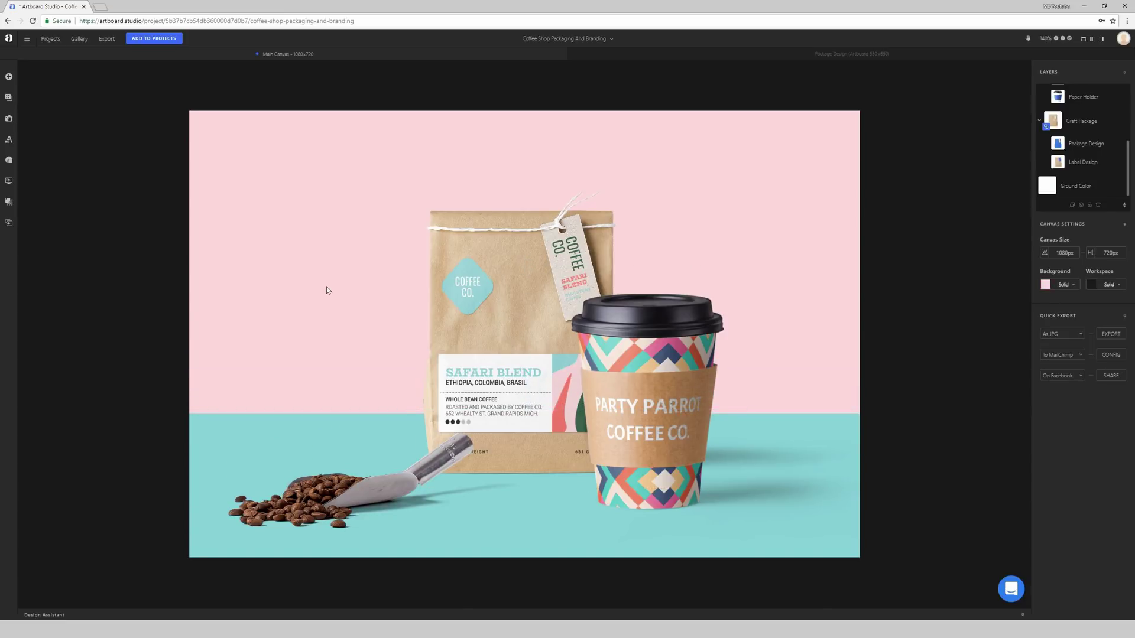
Step: Add the Wooden Plank texture from the Wood pack's Top View onto the canvas
click(9, 98)
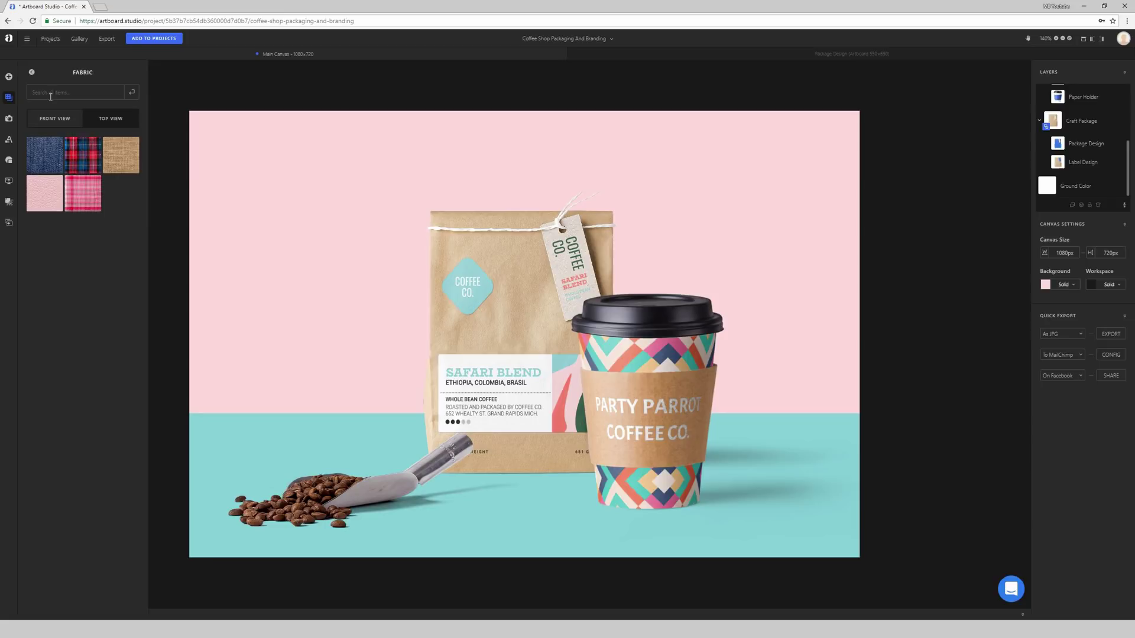
click(31, 73)
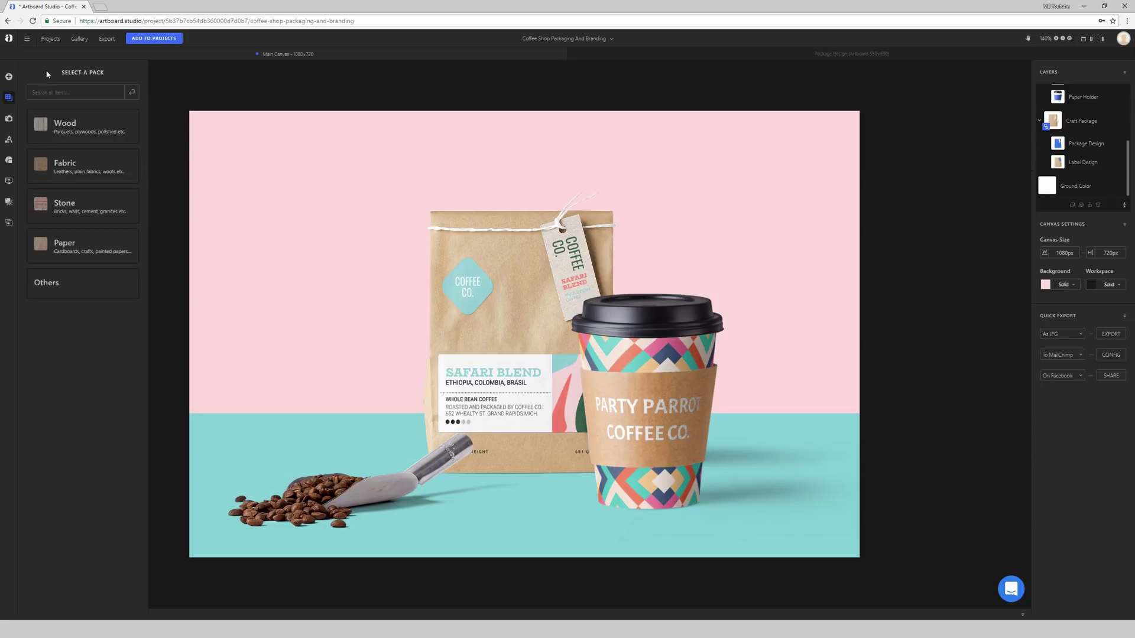
click(89, 129)
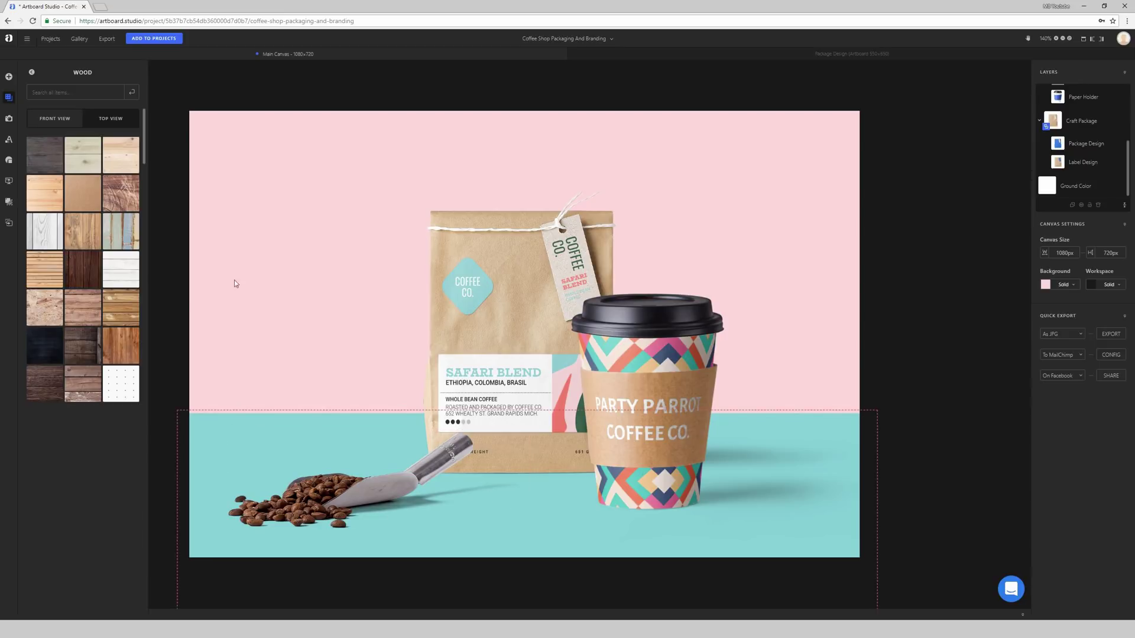
click(47, 123)
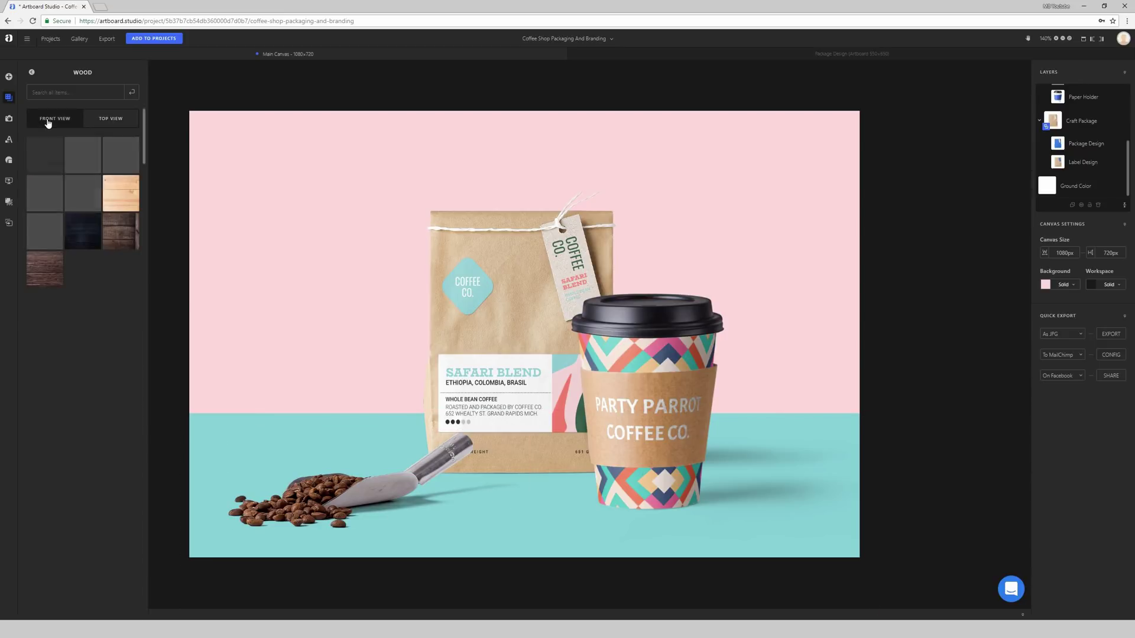
click(103, 126)
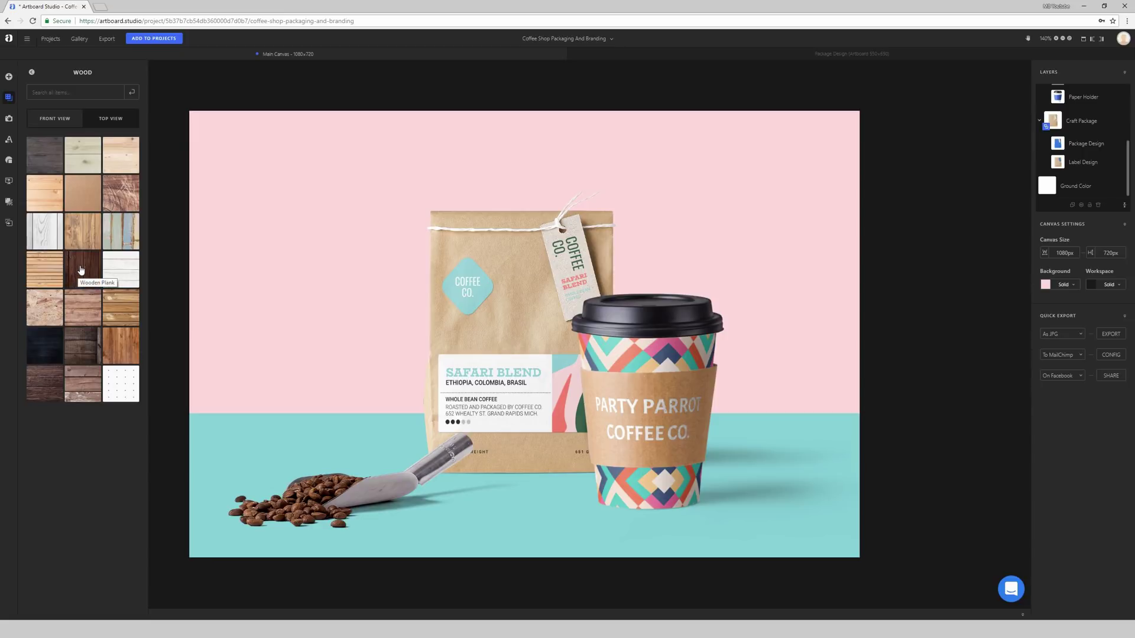
click(47, 384)
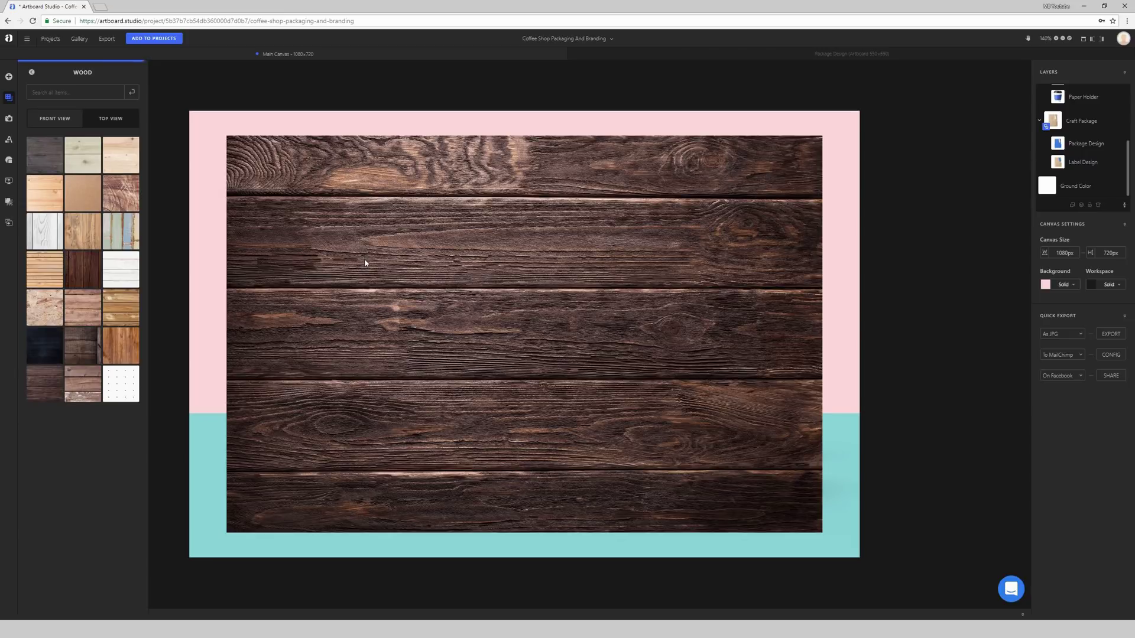
Step: Align the wood texture to the canvas's left edge and scale it to 56.46% to span the width
drag(353, 222, 342, 226)
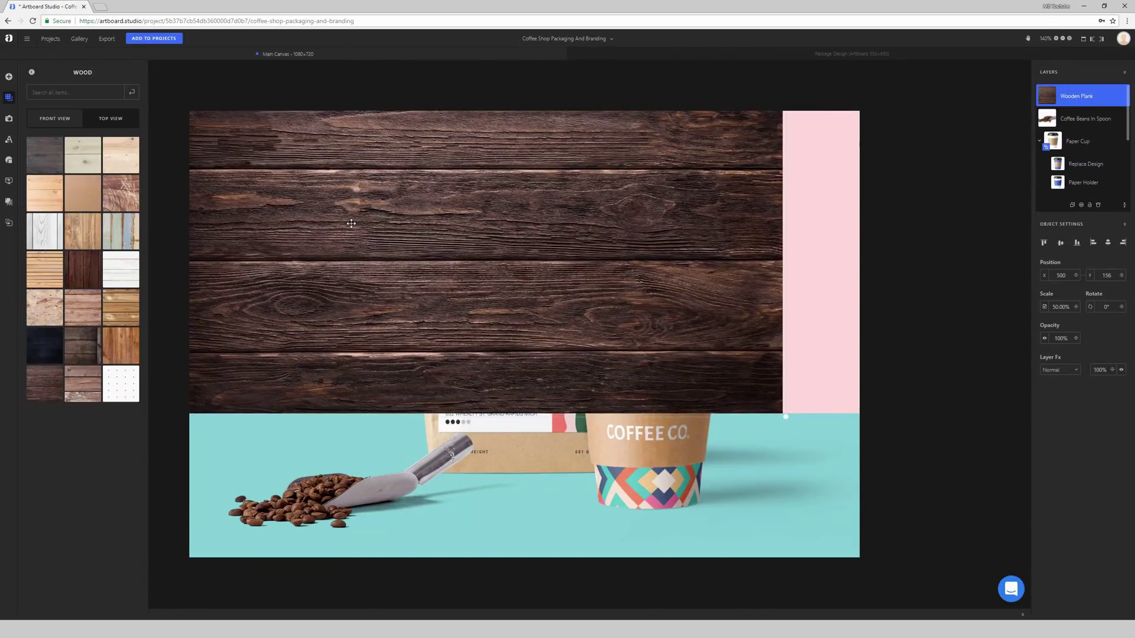
drag(785, 418, 880, 448)
drag(817, 376, 813, 386)
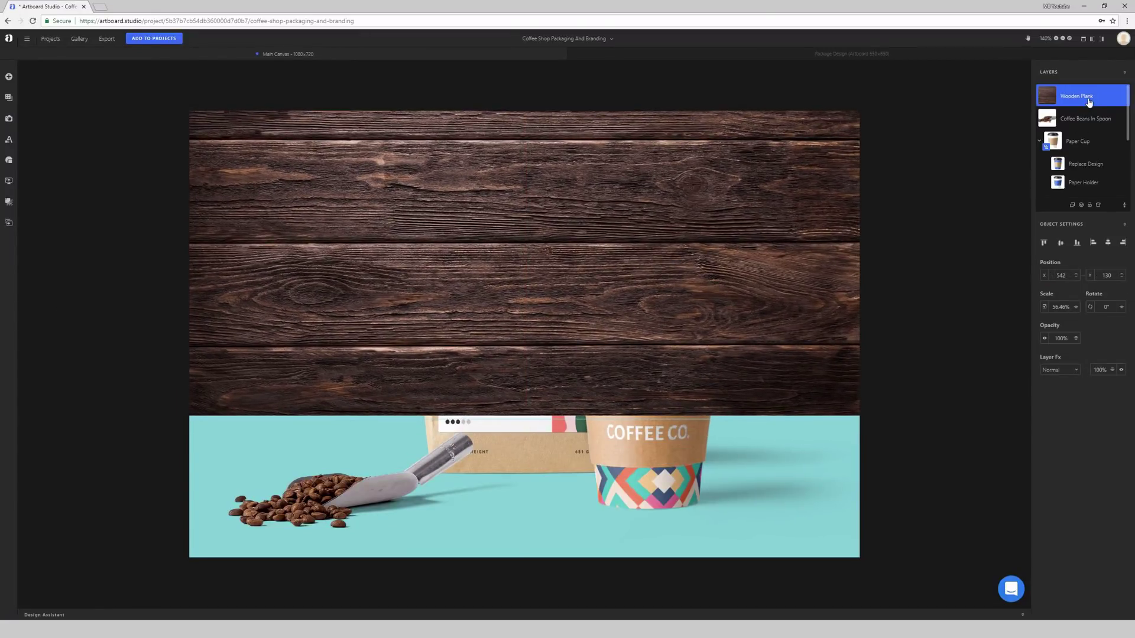
Step: Move the Wooden Plank layer below the products and drag it down to cover the canvas
drag(1086, 101, 1077, 169)
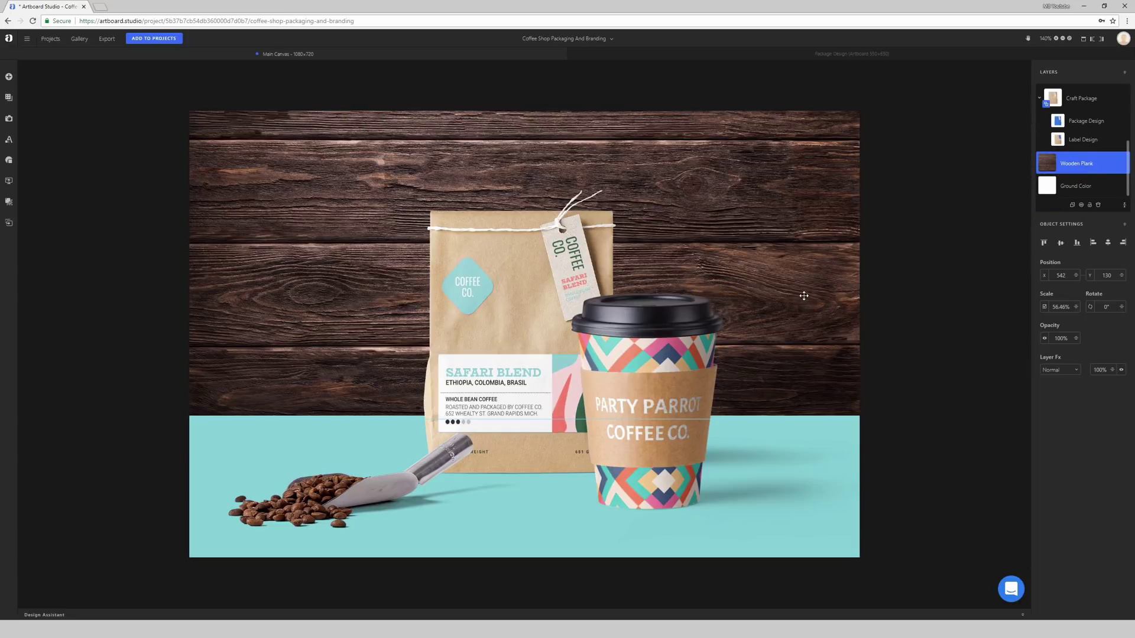
drag(804, 295, 801, 294)
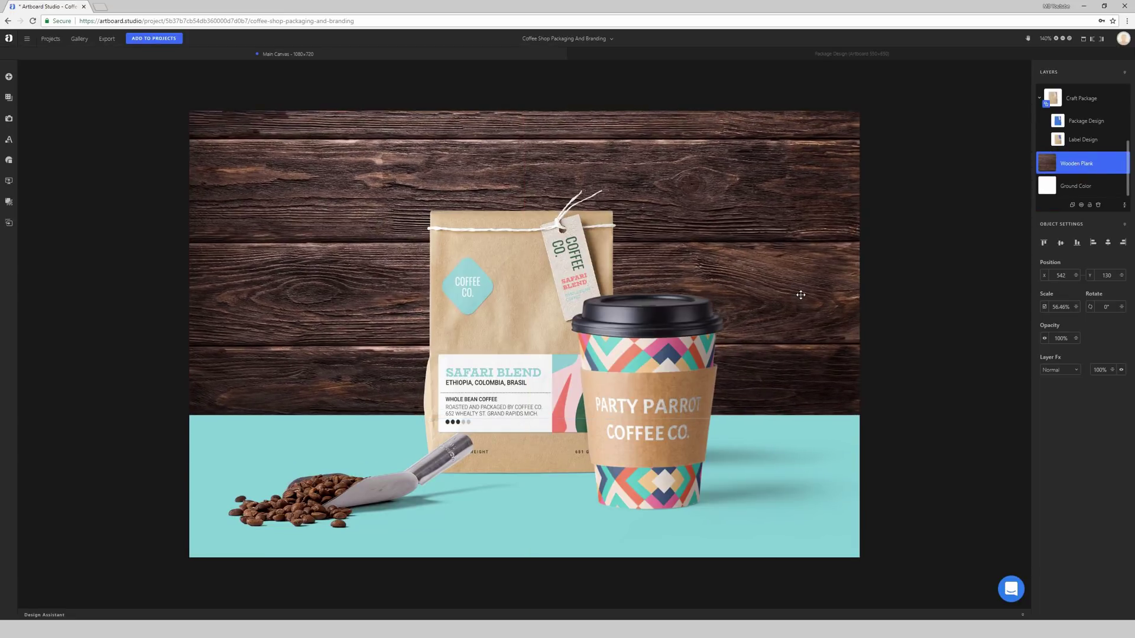
click(926, 246)
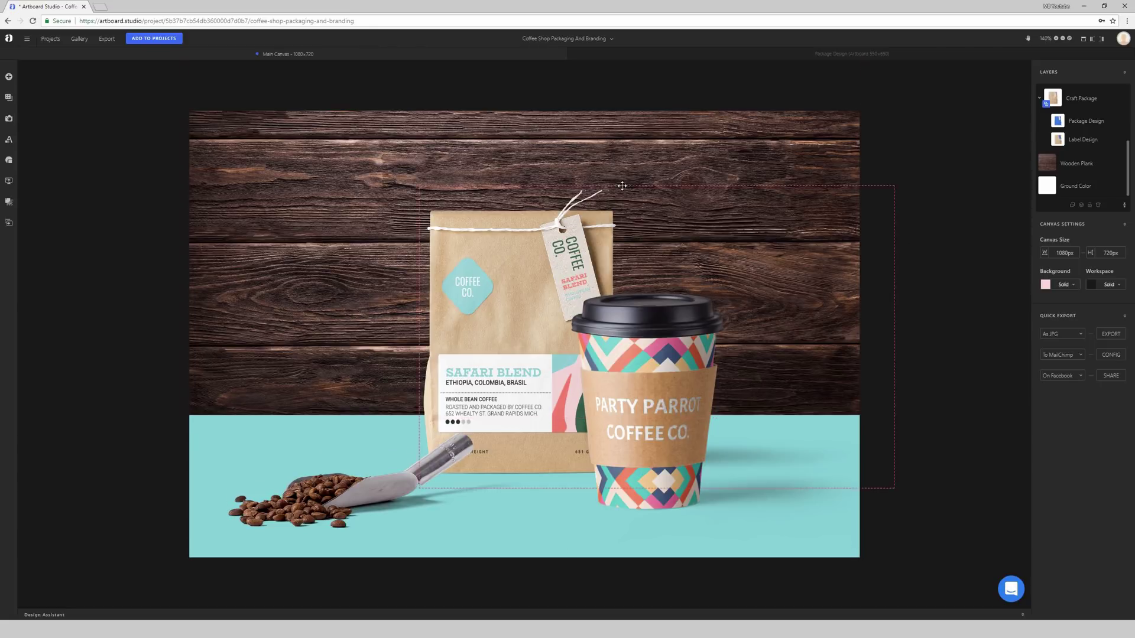
drag(377, 165, 376, 308)
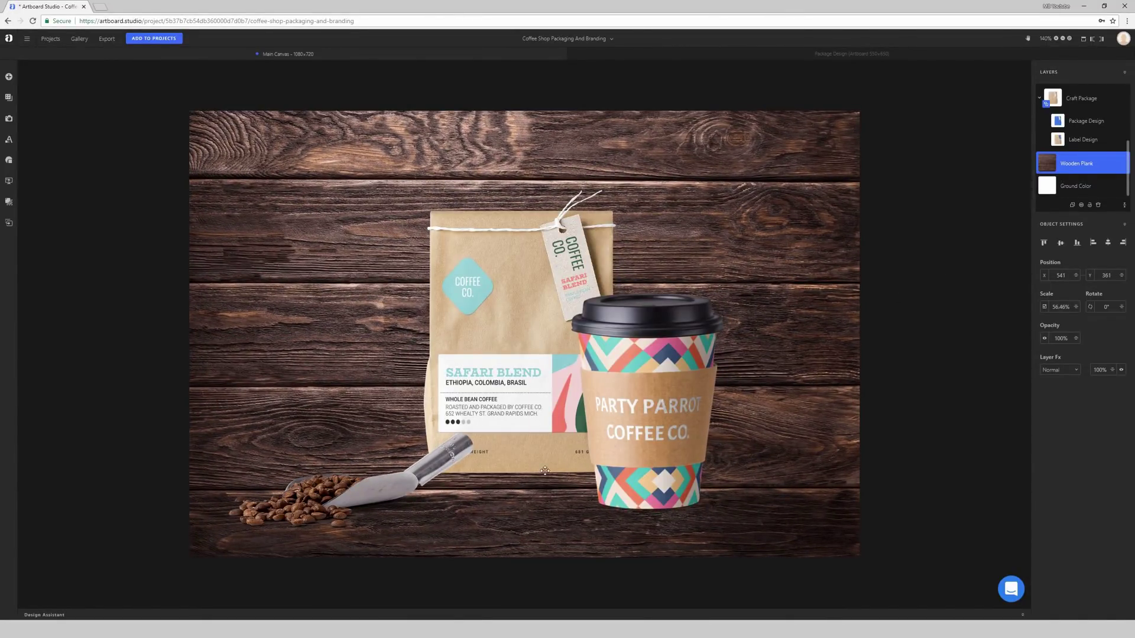
Step: Undo the last move and delete the Wooden Plank texture
key(ctrl+z)
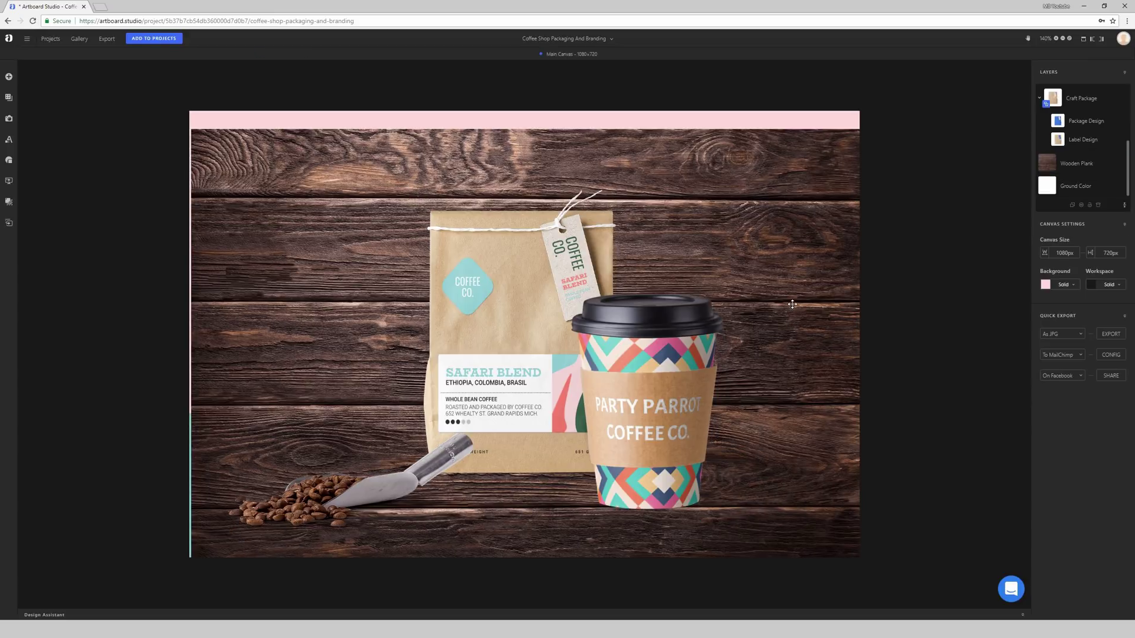
click(792, 304)
key(Delete)
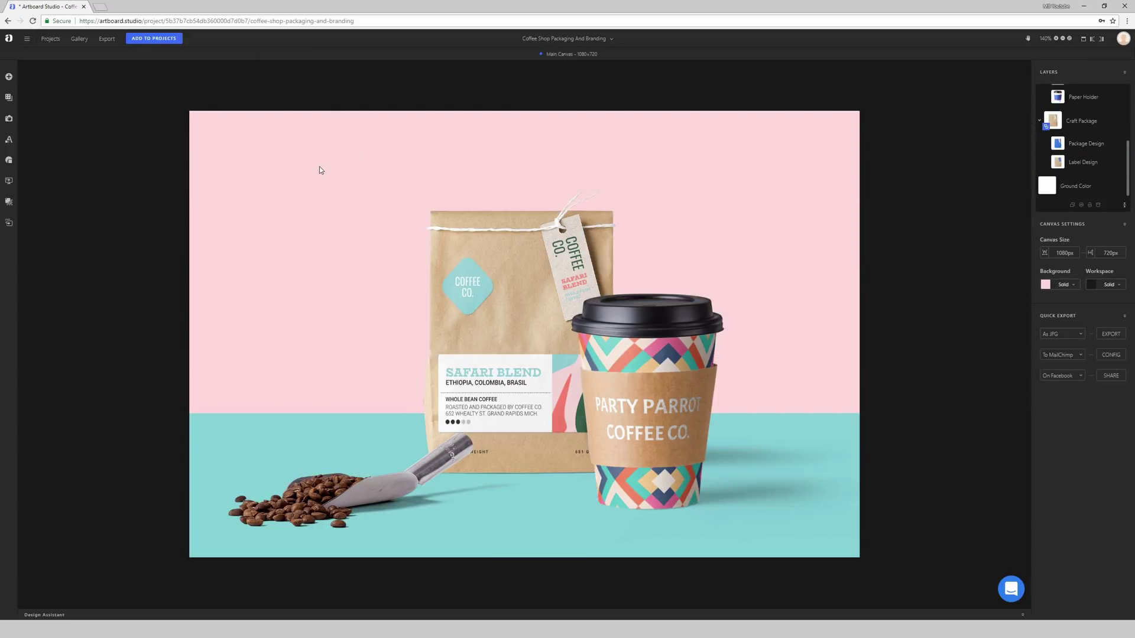
Step: Set the canvas background colour to a pale light grey
click(1046, 285)
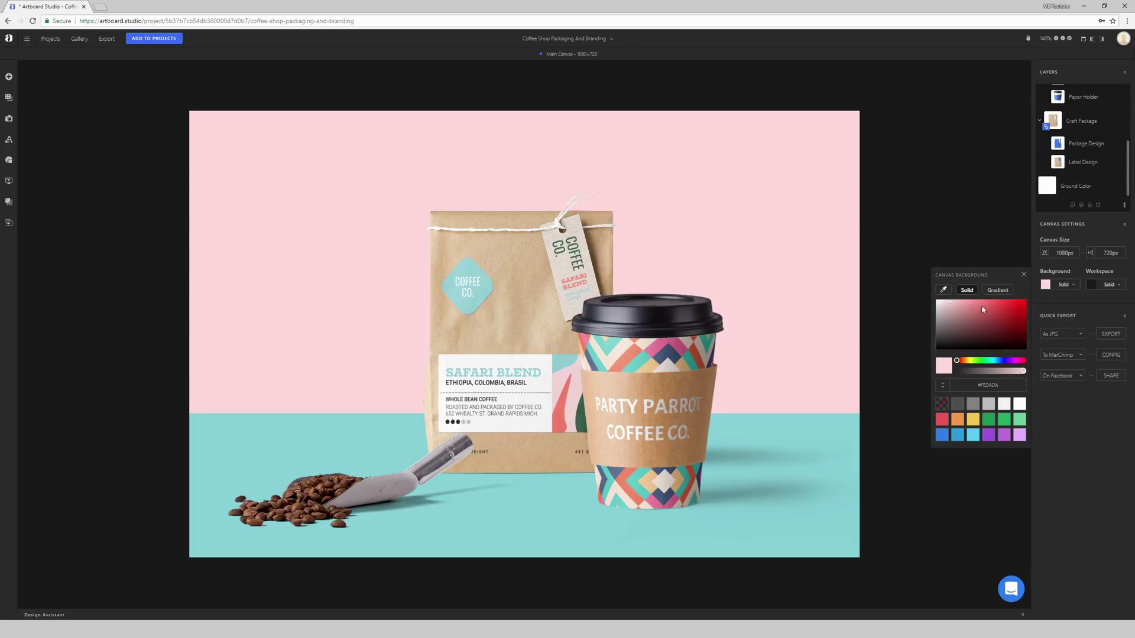
mouse_move(982, 309)
mouse_down()
mouse_move(957, 327)
mouse_move(924, 285)
mouse_up()
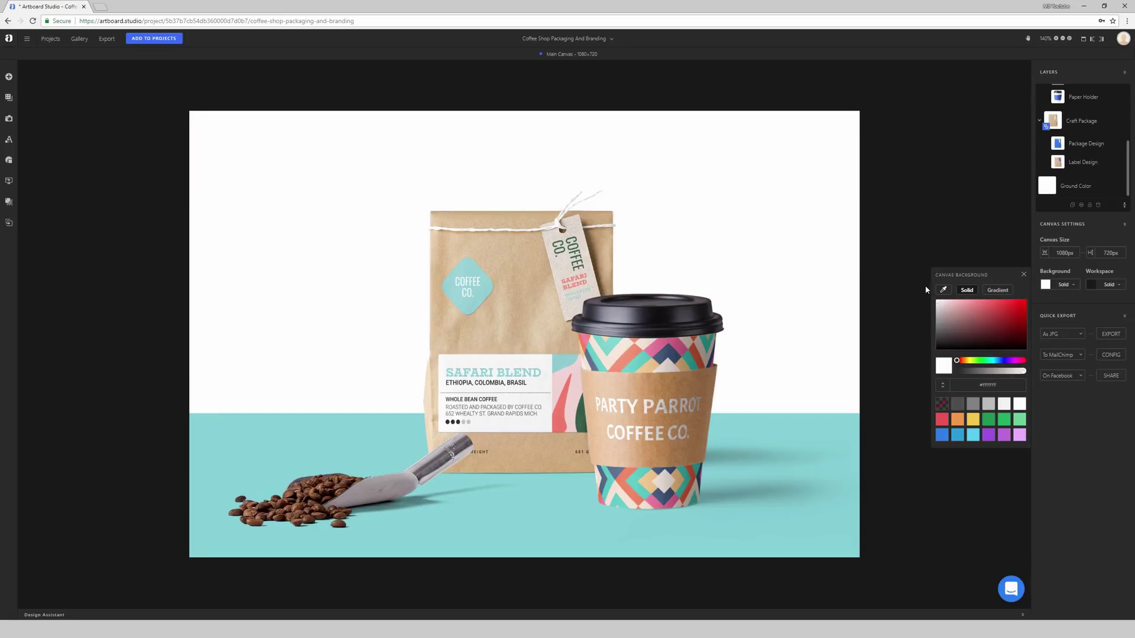
click(937, 304)
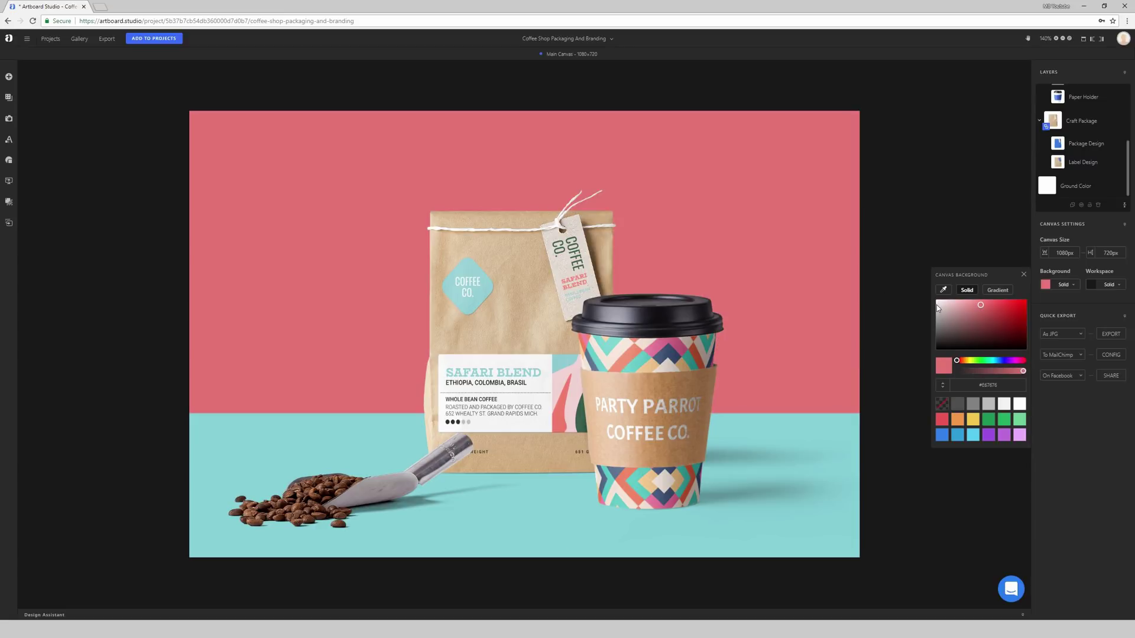
click(938, 306)
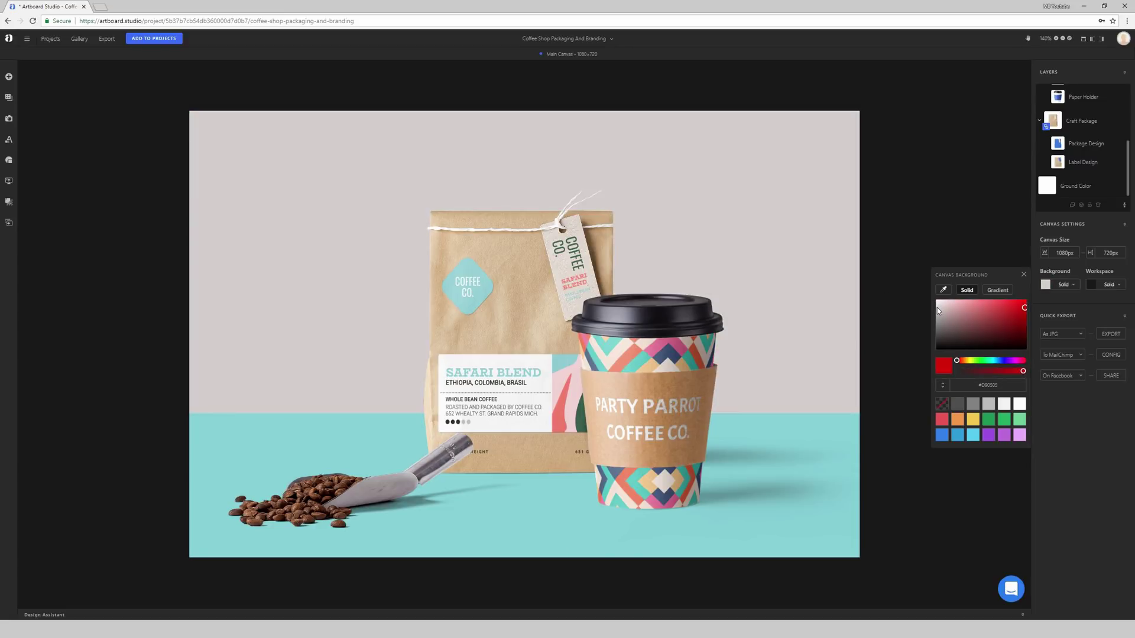
click(772, 428)
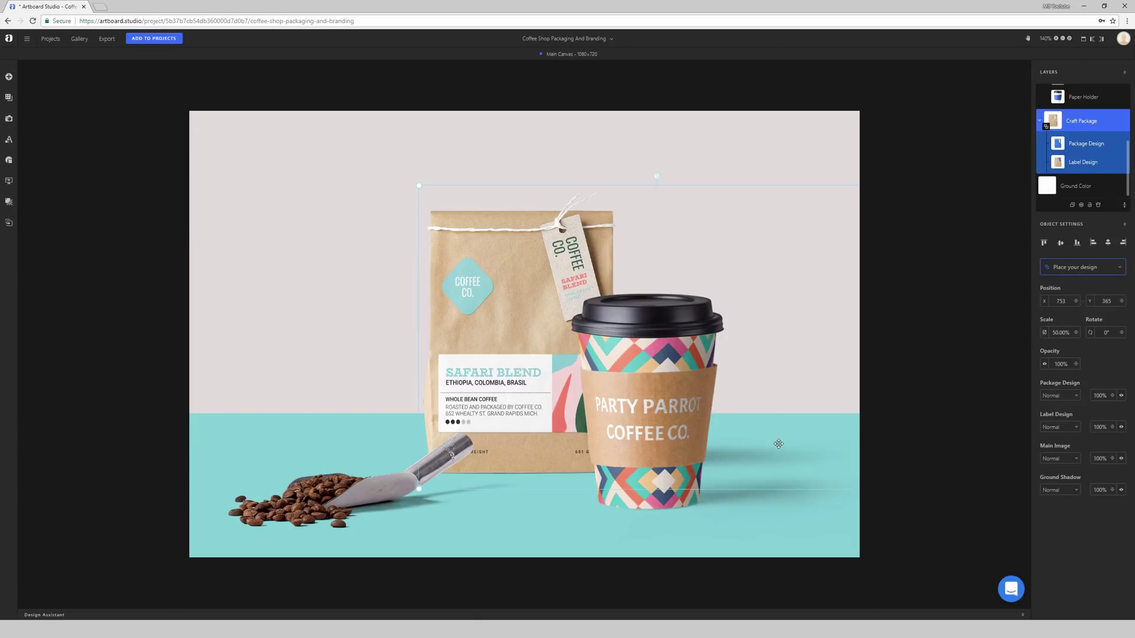
Step: Change the Ground Color shape's fill from teal to tan
click(853, 437)
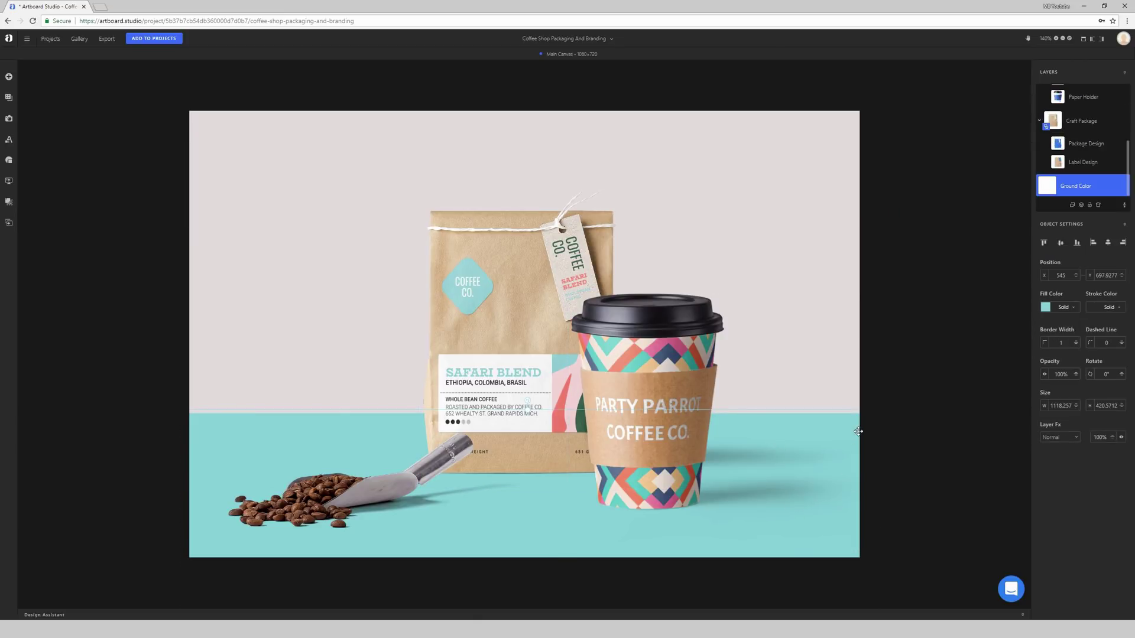
click(1046, 308)
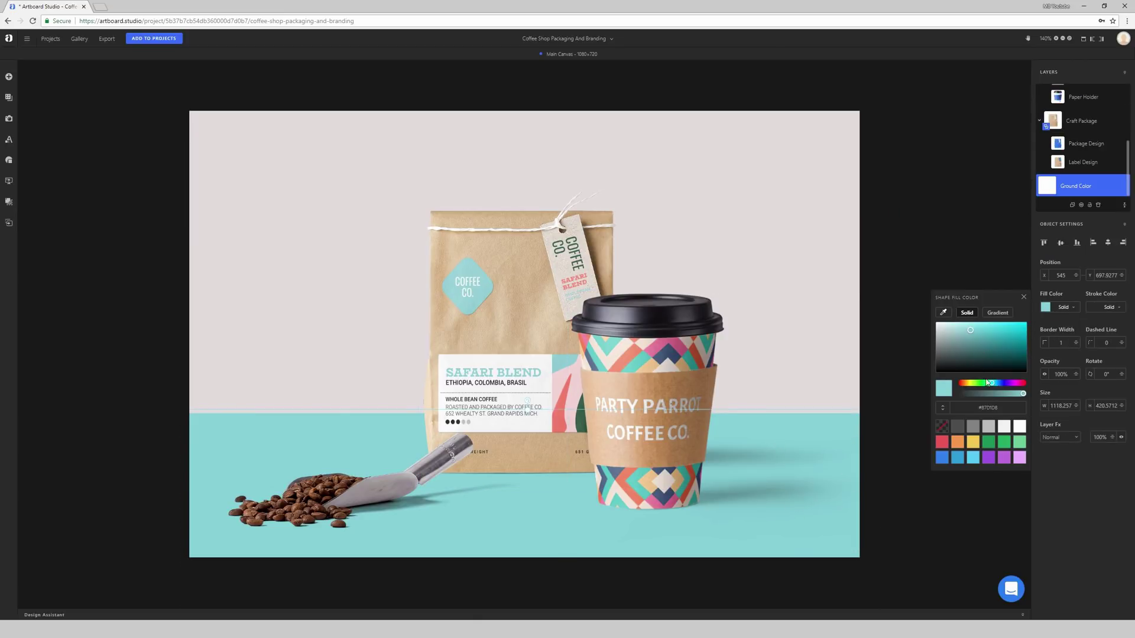
drag(997, 383, 964, 383)
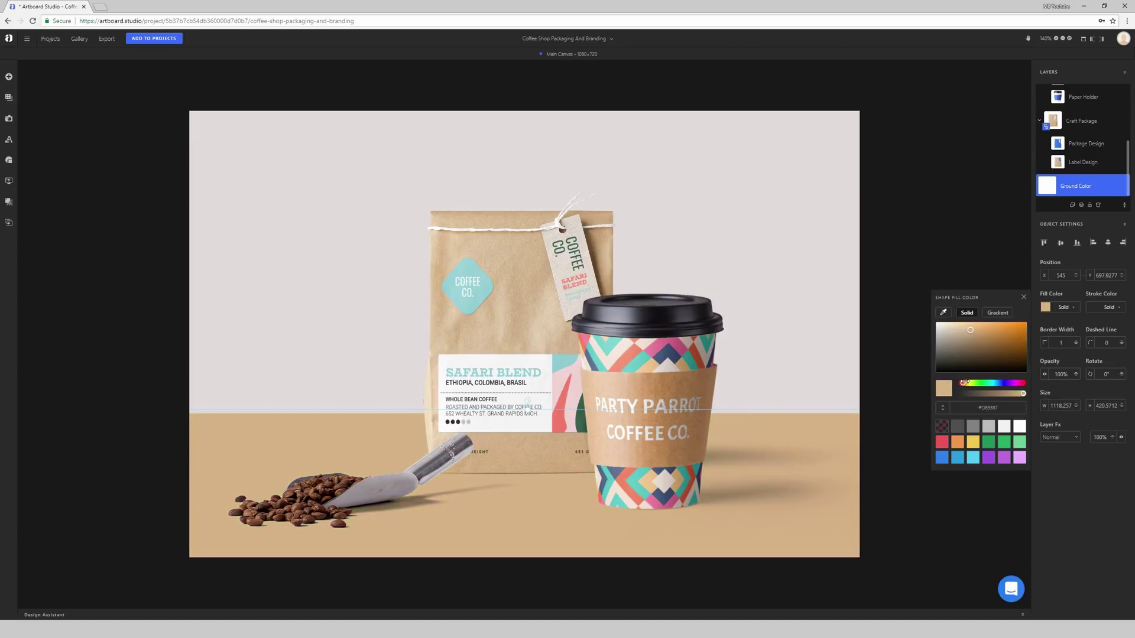
click(925, 231)
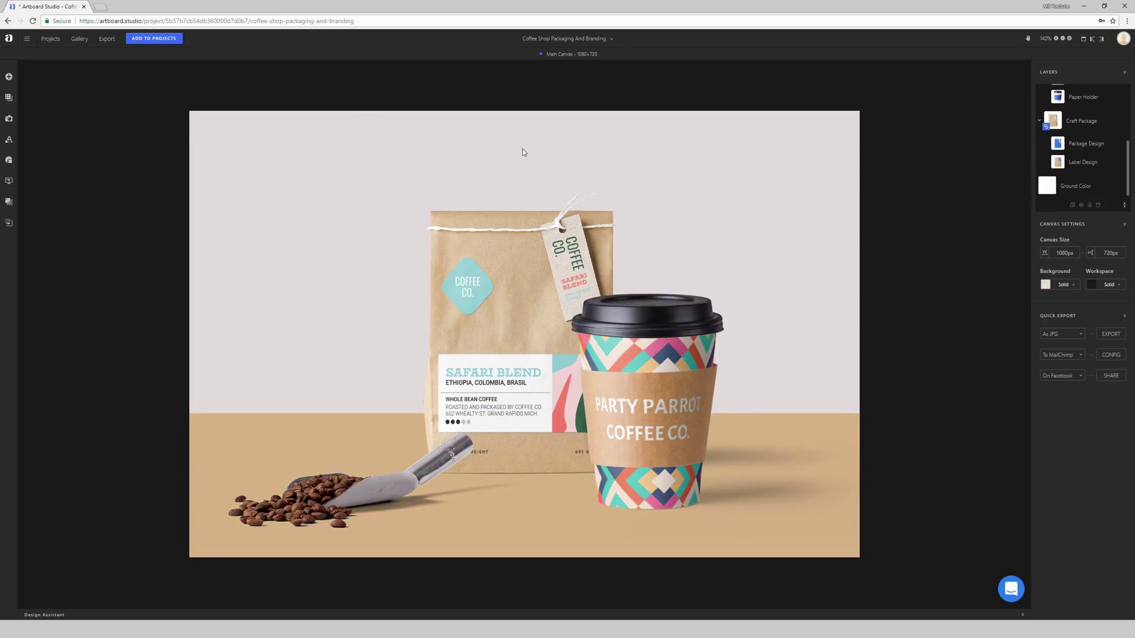
Step: Browse the item pack list and open the Misc pack
click(9, 77)
click(33, 75)
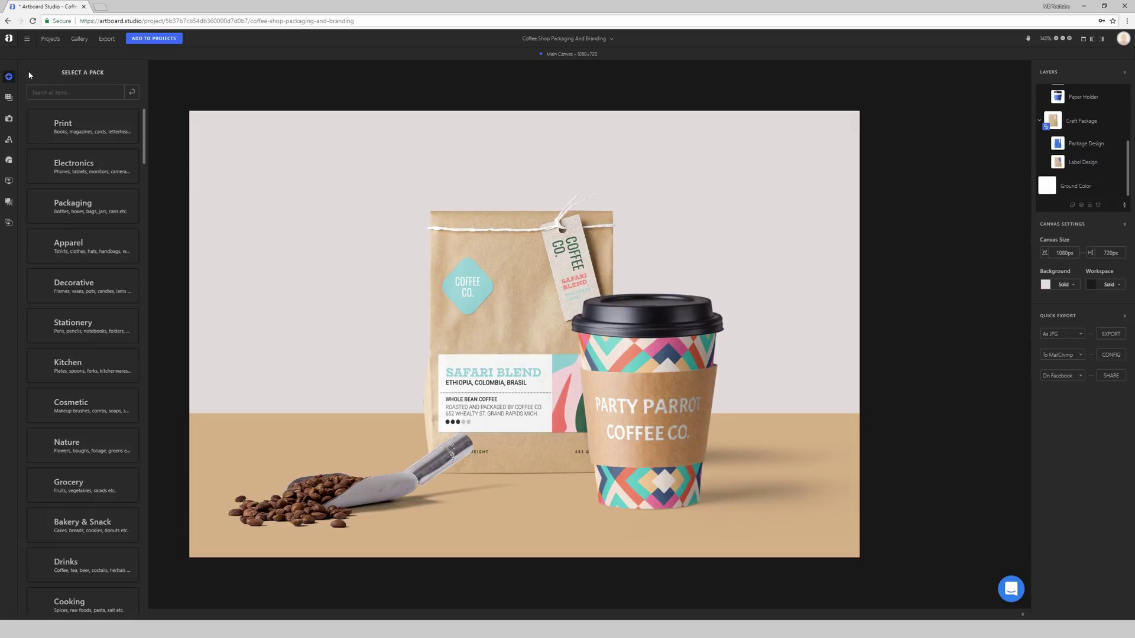
scroll(83, 178, down, 3)
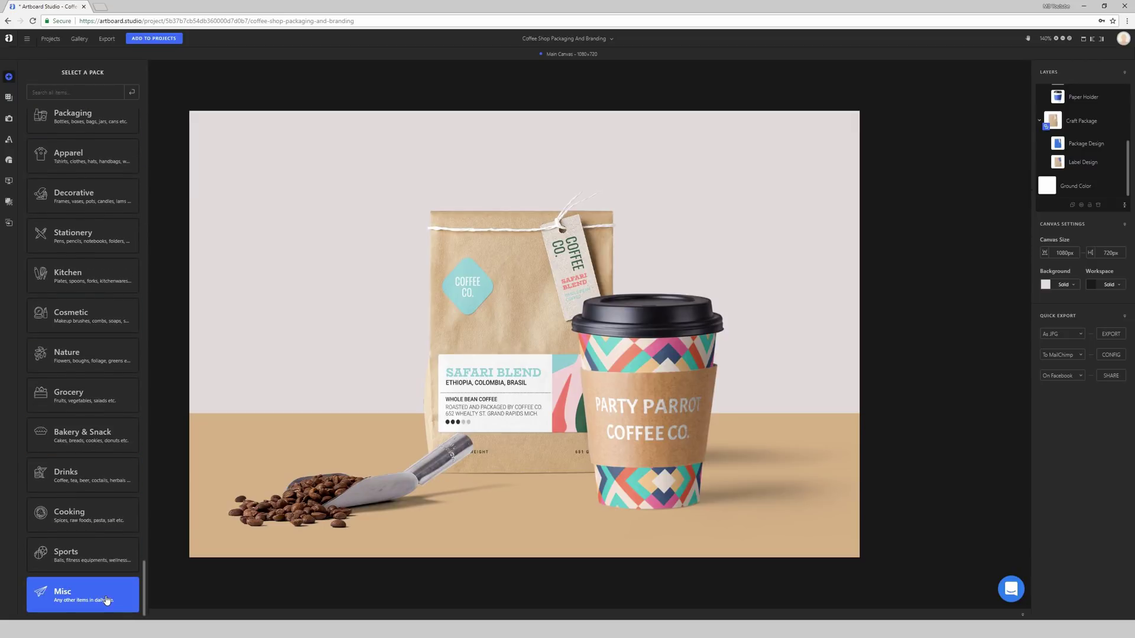
scroll(83, 157, up, 3)
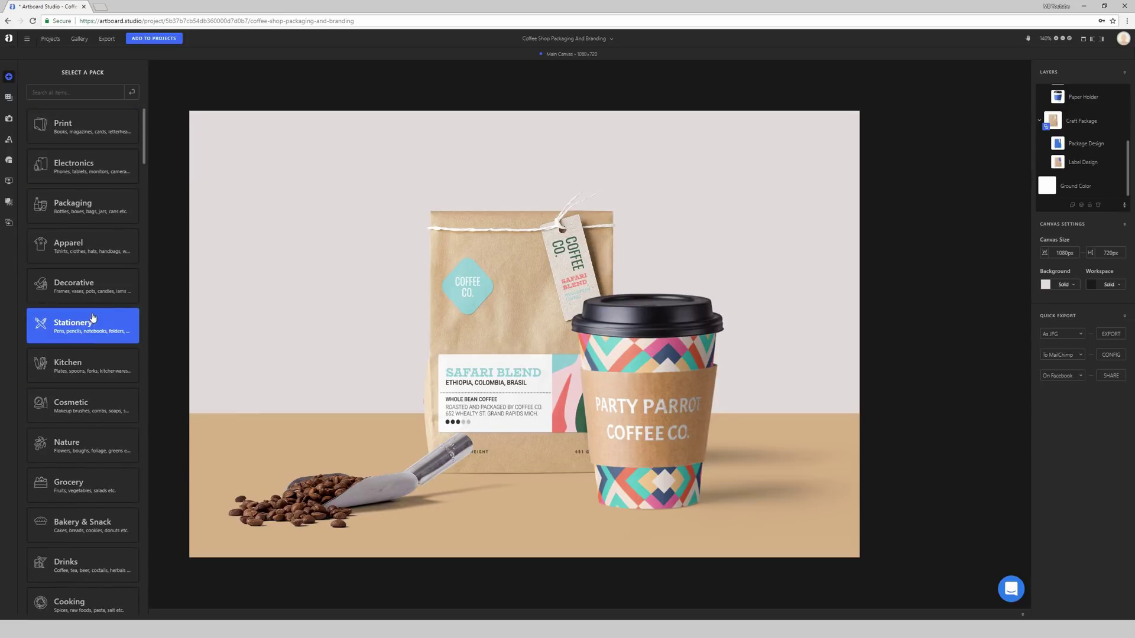
scroll(93, 318, down, 3)
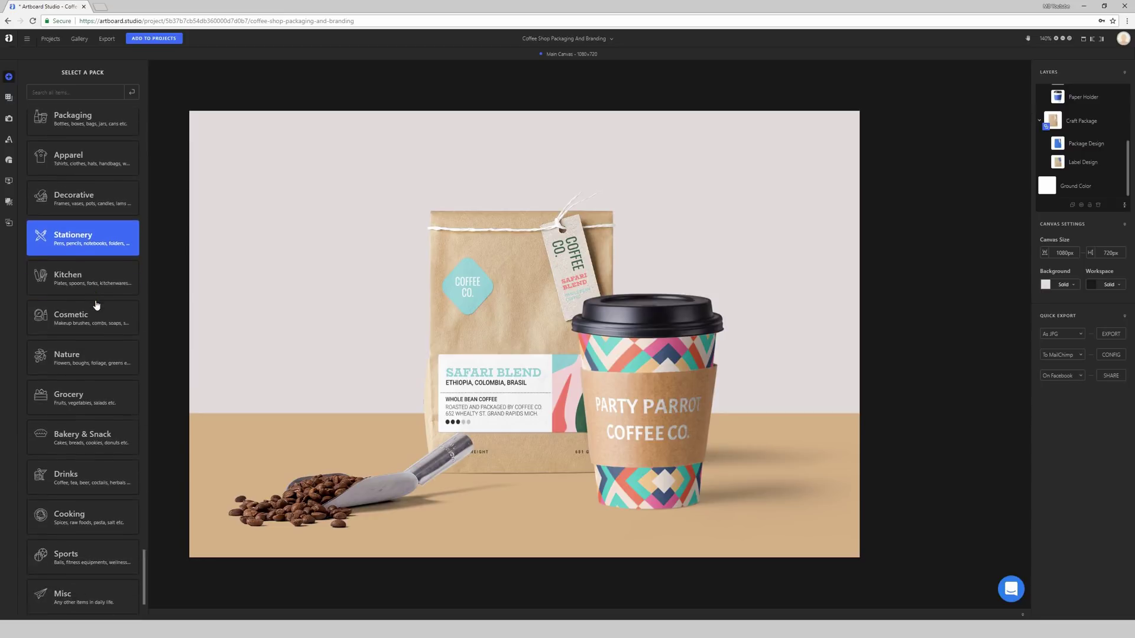
click(79, 599)
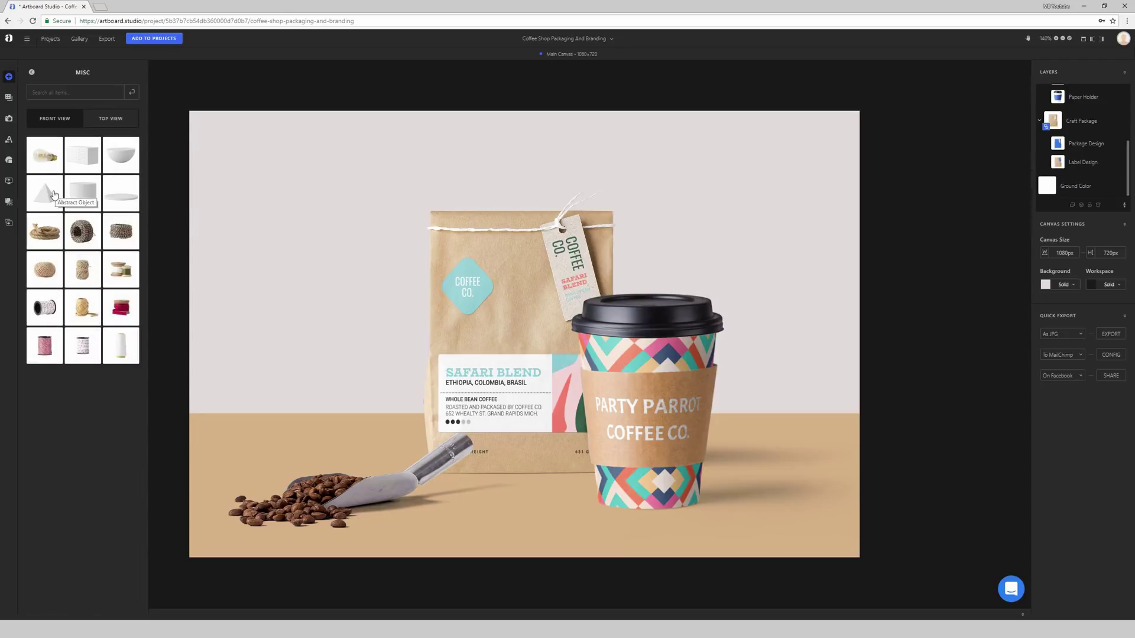
Step: Try the pyramid, compare Top and Front views, then drag the front-view white bowl into the scene
drag(52, 210, 386, 339)
click(112, 122)
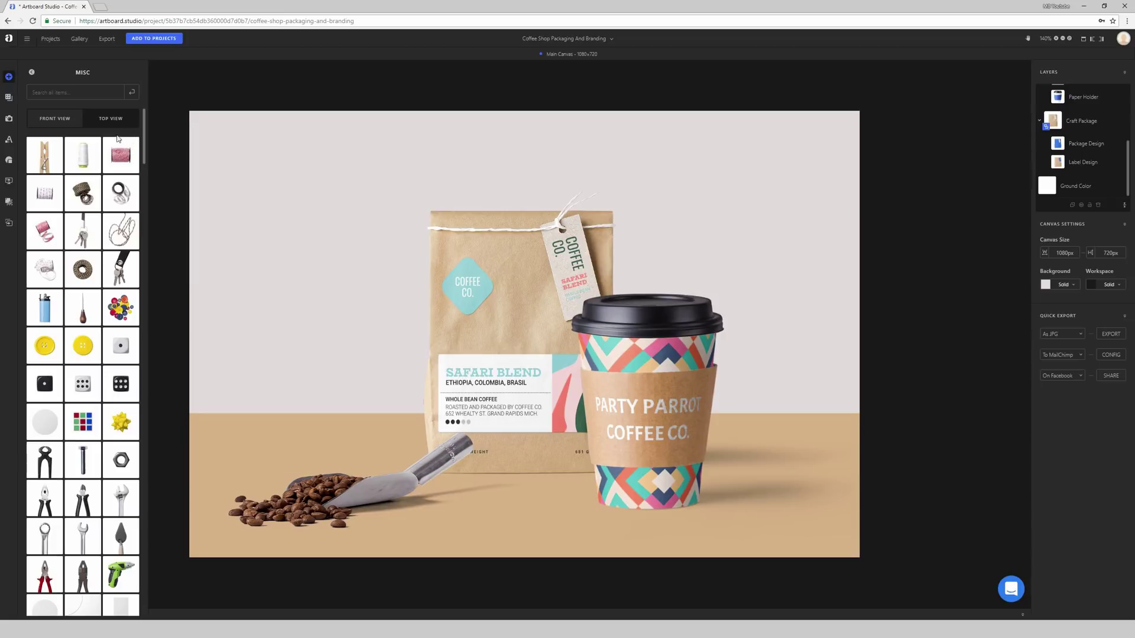
scroll(81, 367, down, 7)
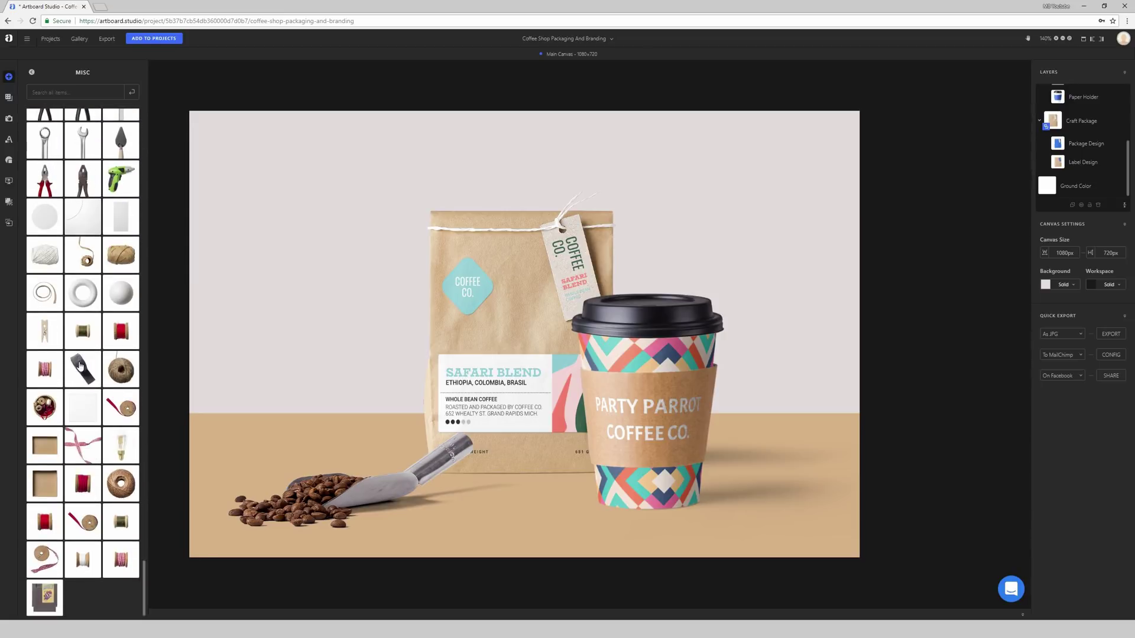
scroll(81, 367, up, 10)
click(62, 124)
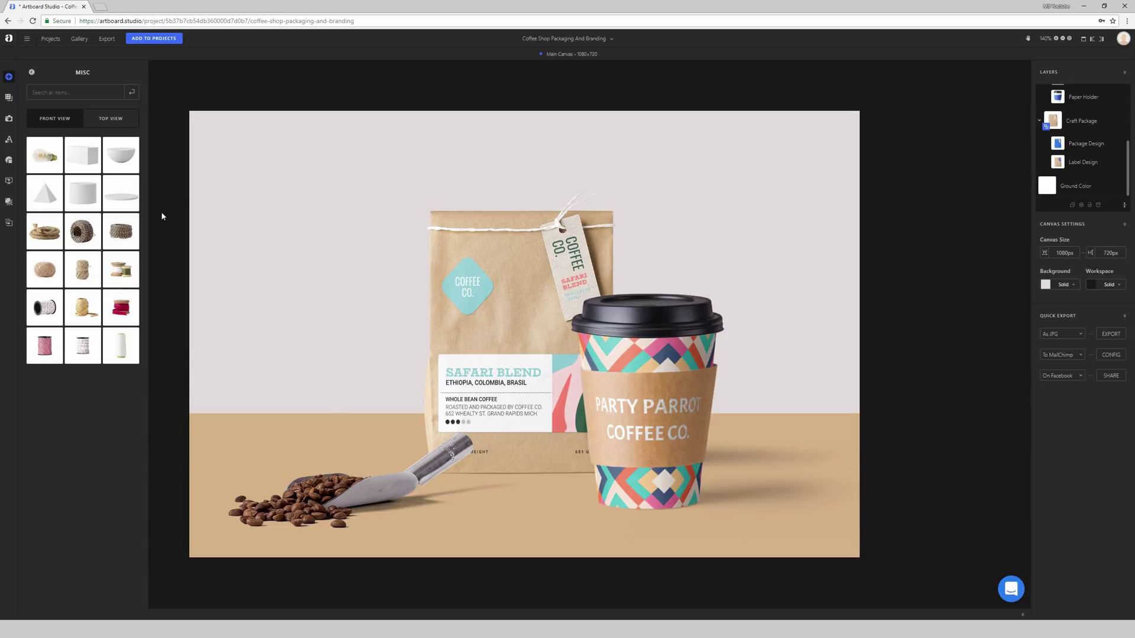
drag(120, 155, 347, 410)
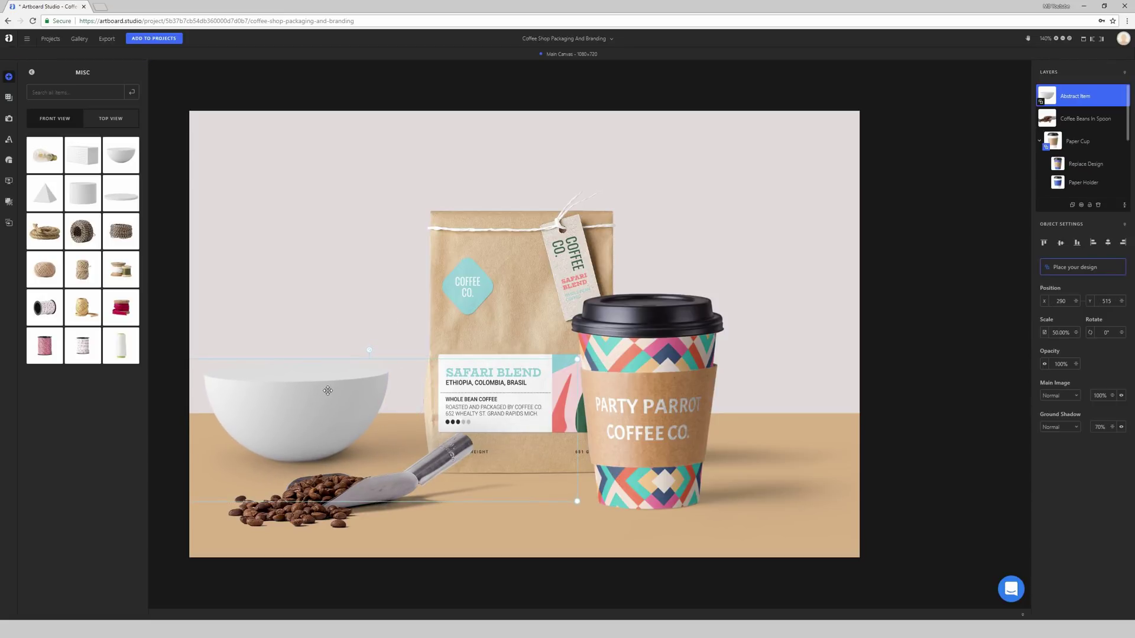
Step: Settle the white bowl on the tan ground left of the coffee bag at 295, 489
drag(320, 394, 325, 390)
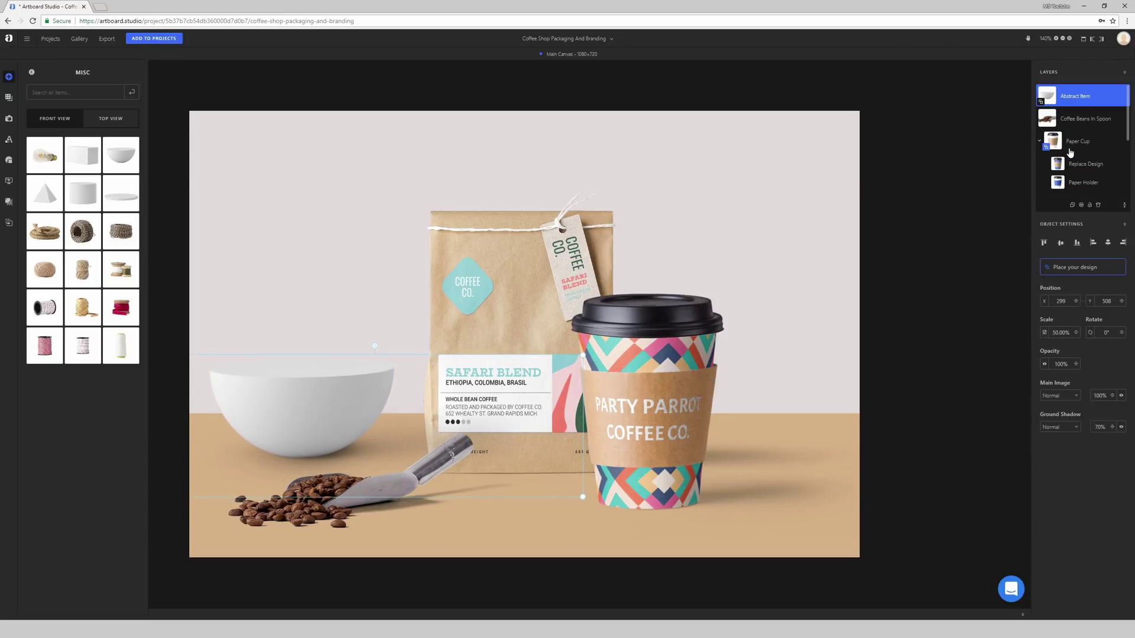
mouse_move(304, 396)
mouse_down()
mouse_move(300, 498)
mouse_move(313, 408)
mouse_move(305, 388)
mouse_up()
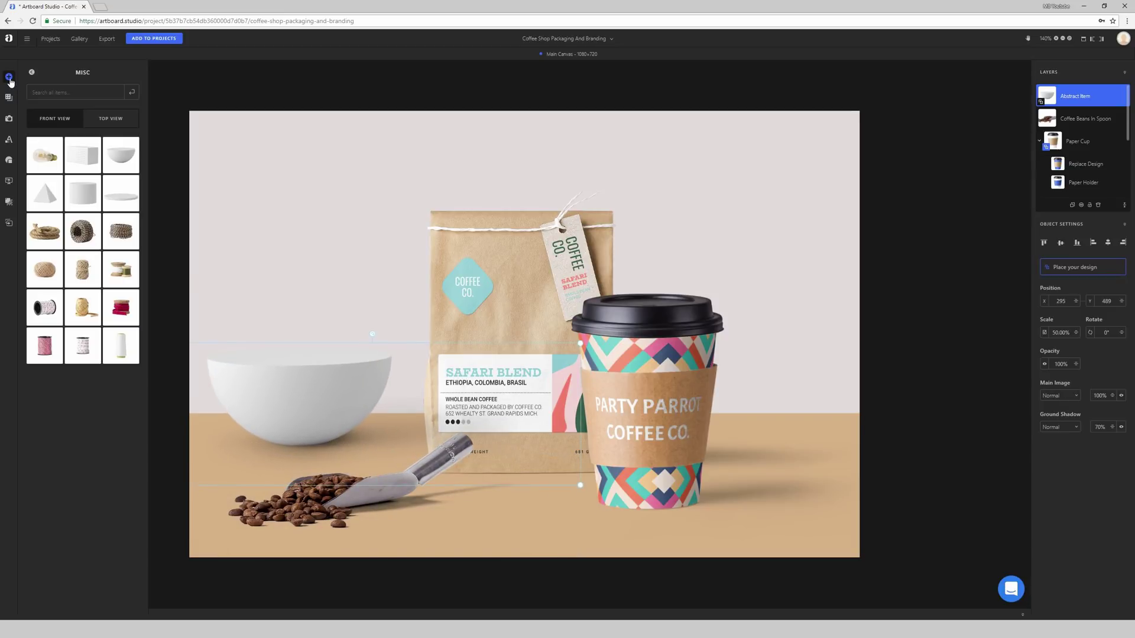
click(32, 74)
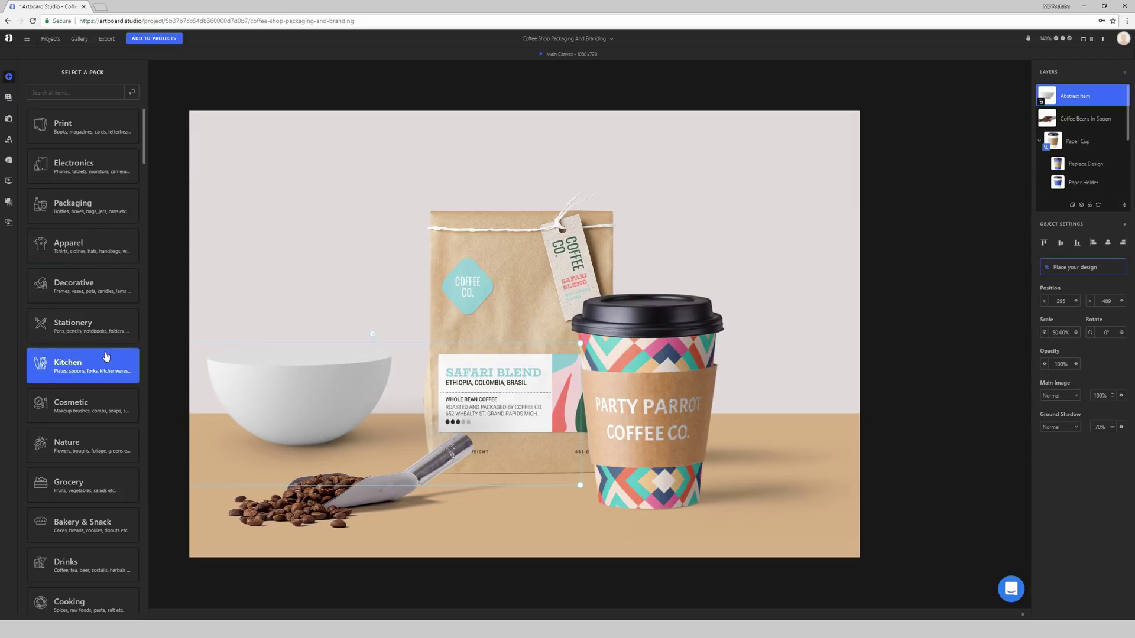
Step: Open the Cosmetic pack and scroll through its front-view makeup brushes, sponges and soaps
scroll(106, 359, down, 2)
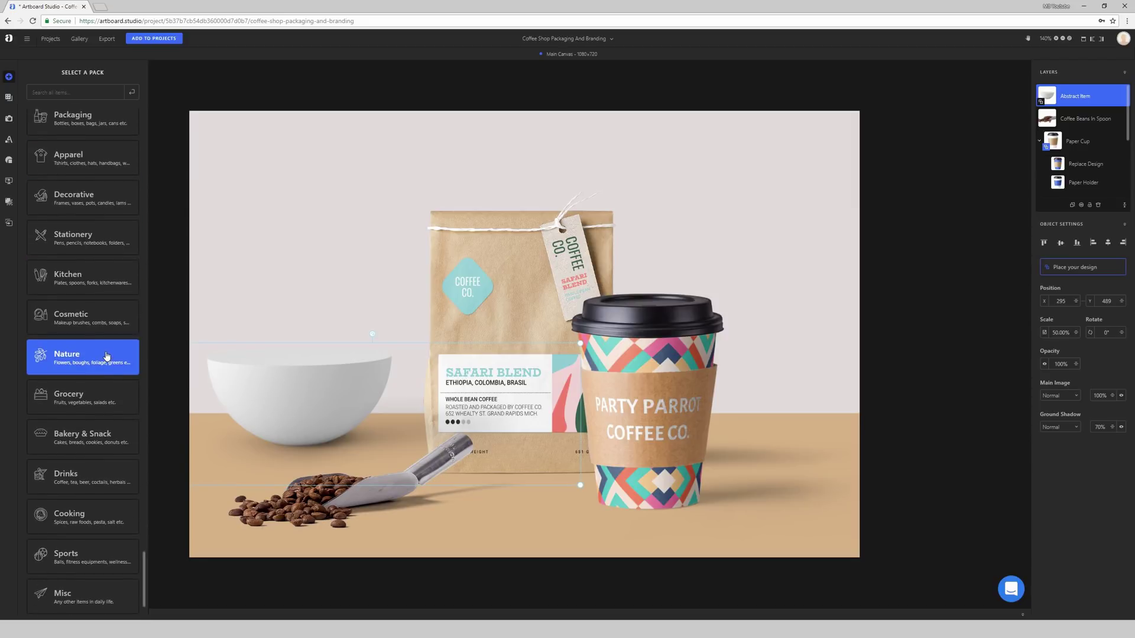
scroll(107, 356, up, 2)
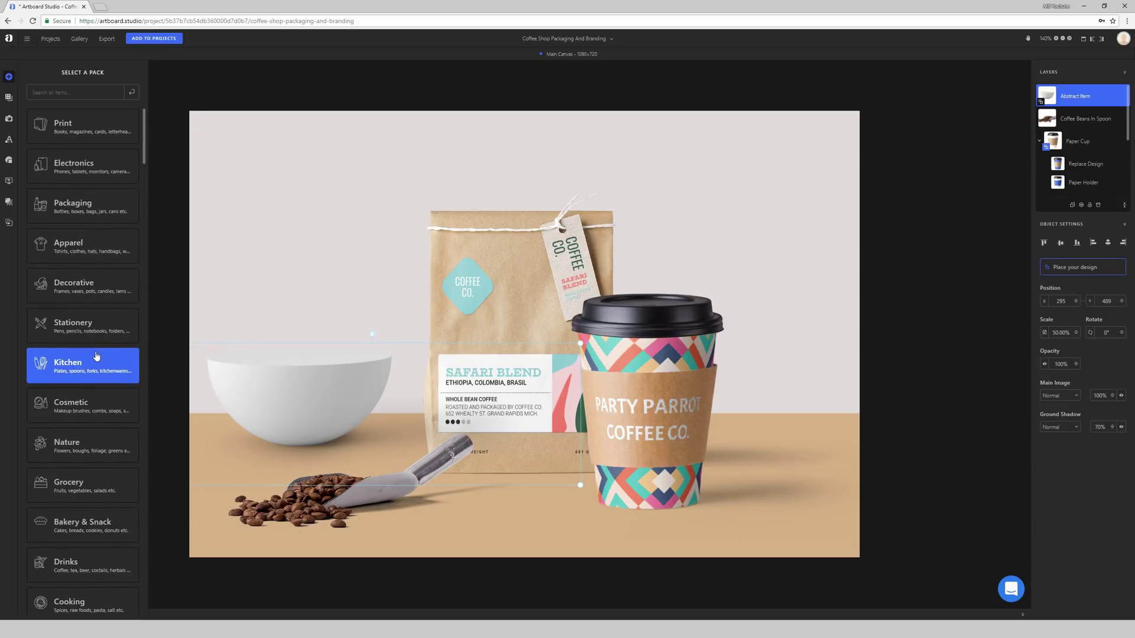
click(91, 406)
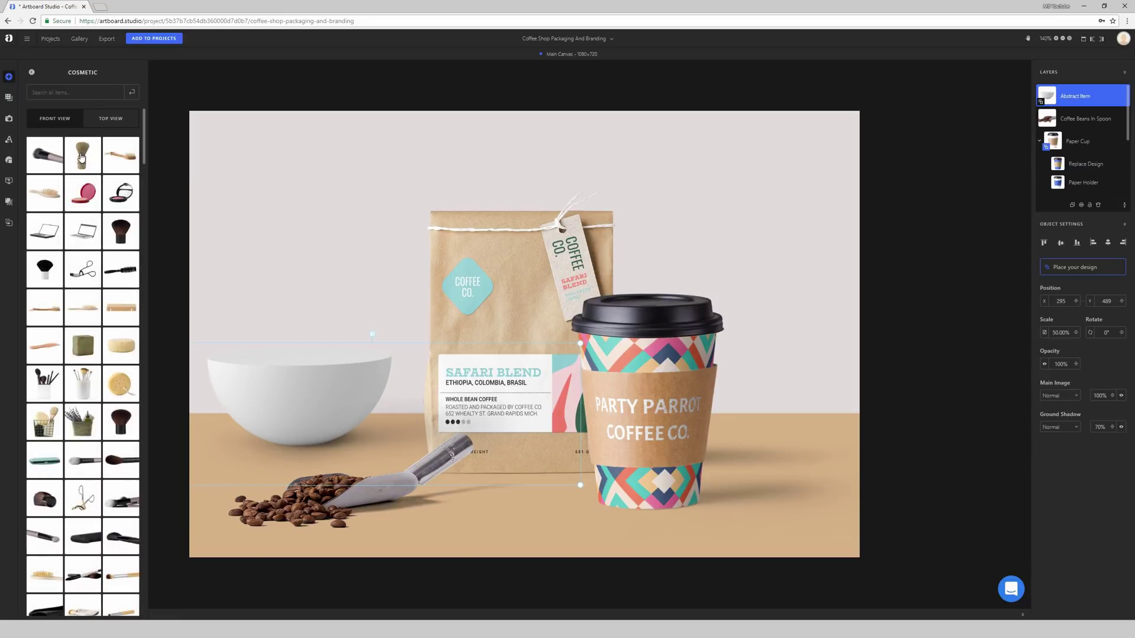
click(118, 120)
click(64, 120)
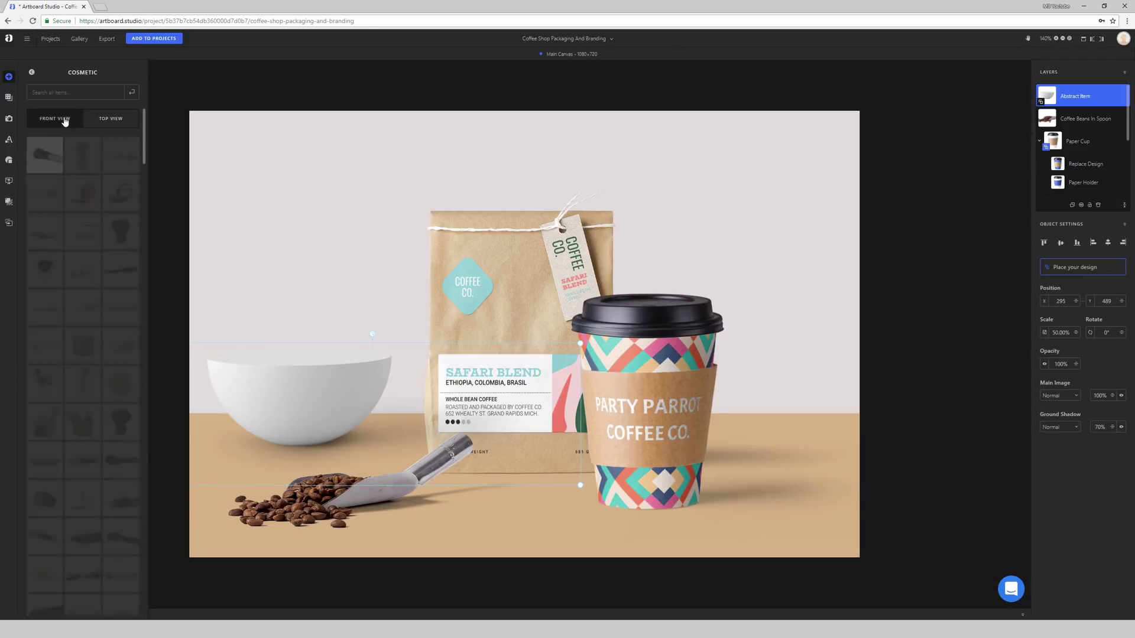
scroll(108, 274, down, 1)
scroll(110, 273, down, 3)
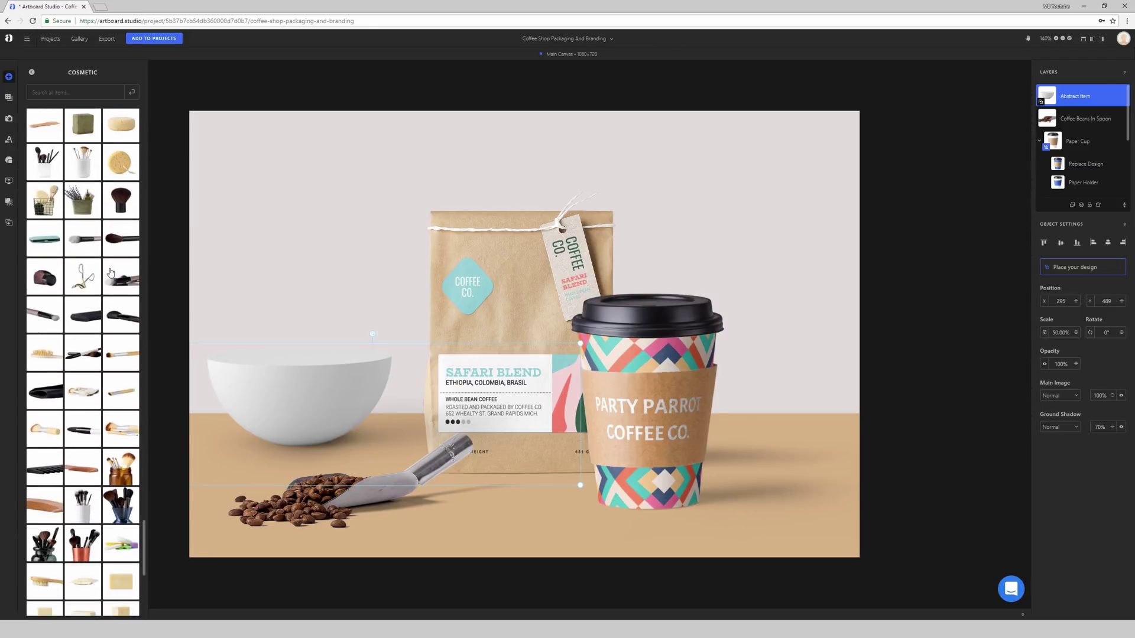
scroll(110, 271, down, 1)
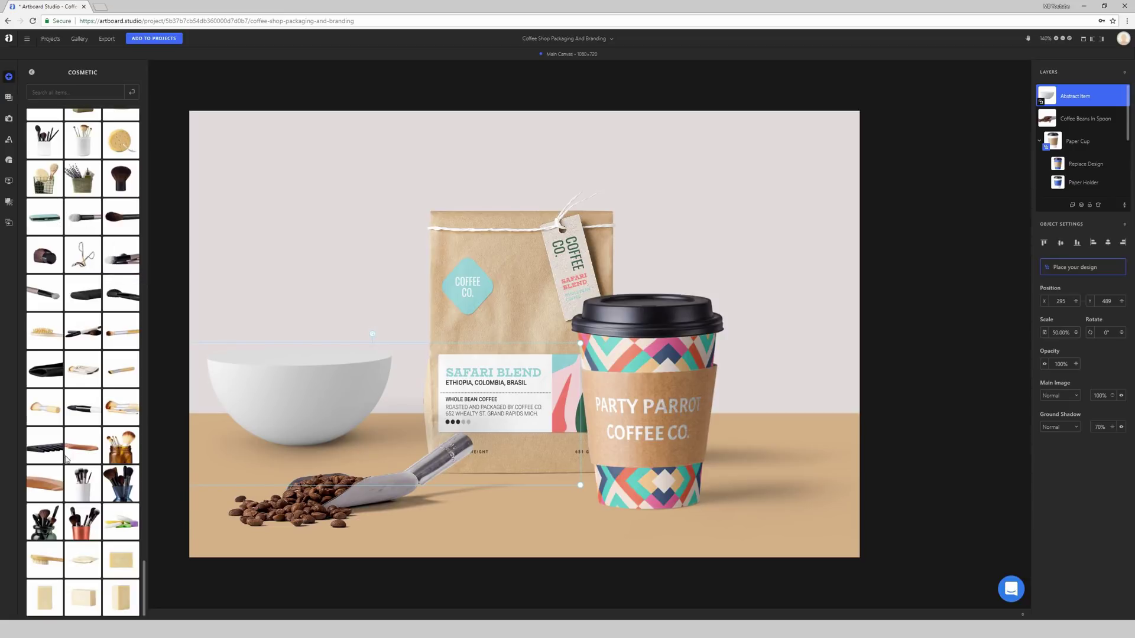
Step: Add the copper makeup-brush cup, layer it below Craft Package, and place it behind the paper cup at 983, 279
drag(78, 528, 686, 328)
mouse_move(725, 372)
mouse_down()
mouse_move(464, 397)
mouse_move(518, 403)
mouse_up()
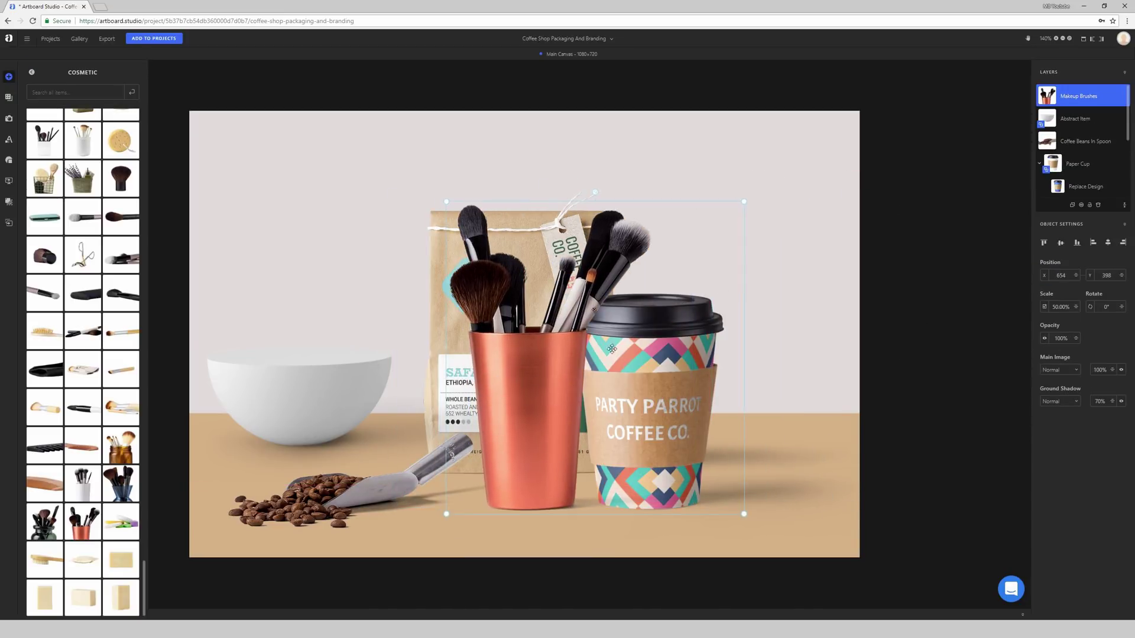
drag(1087, 99, 1074, 195)
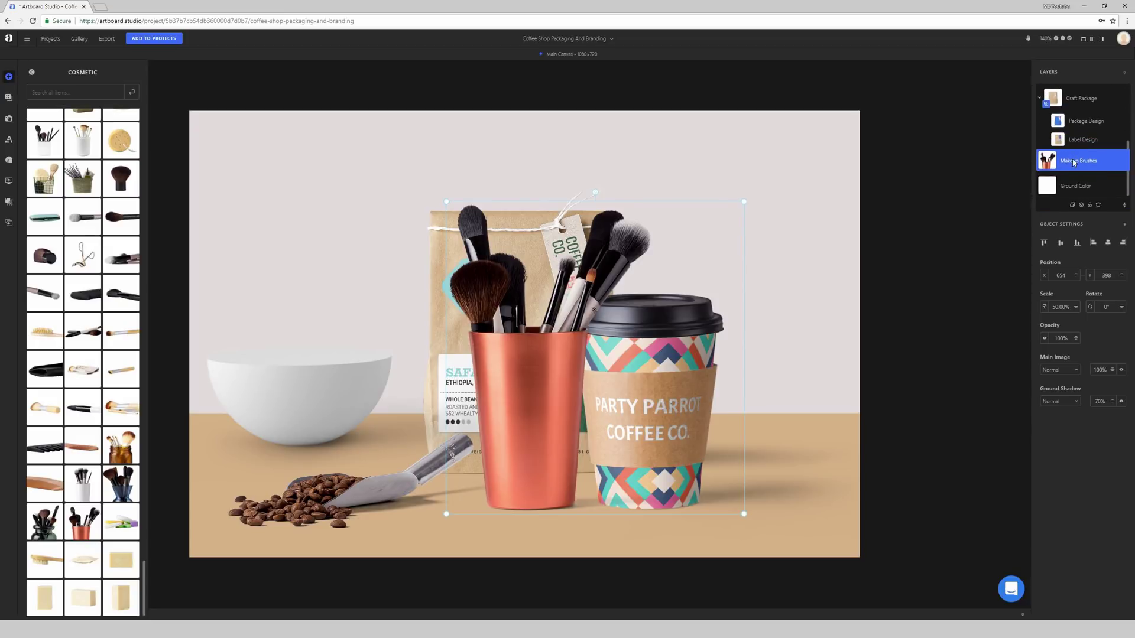
mouse_move(547, 484)
mouse_down()
mouse_move(684, 454)
mouse_move(753, 400)
mouse_move(746, 391)
mouse_up()
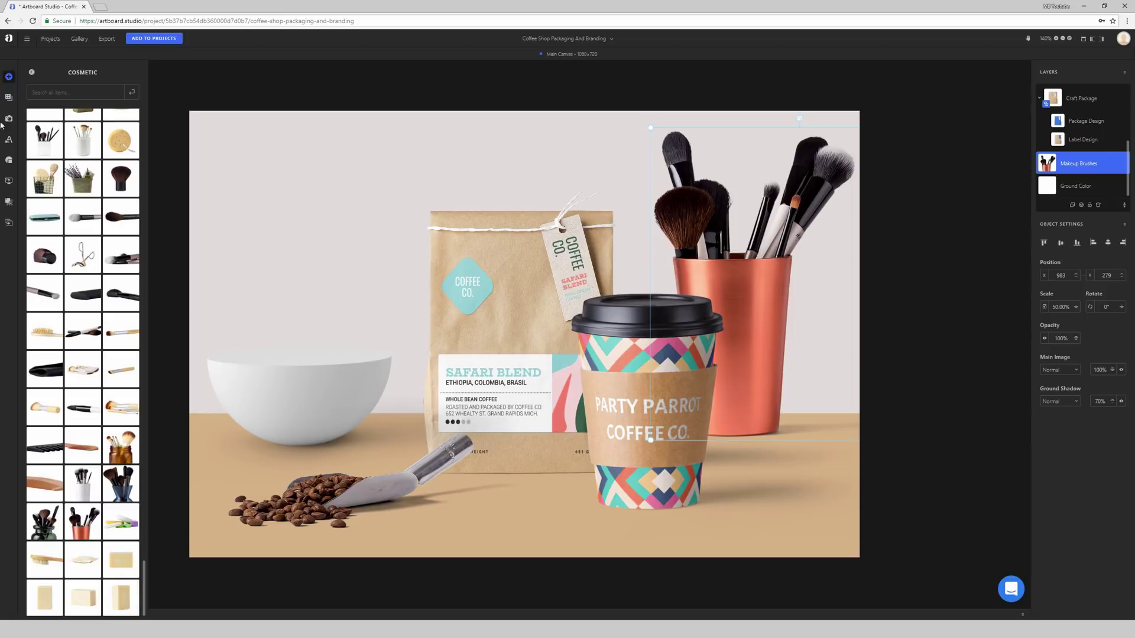
click(32, 73)
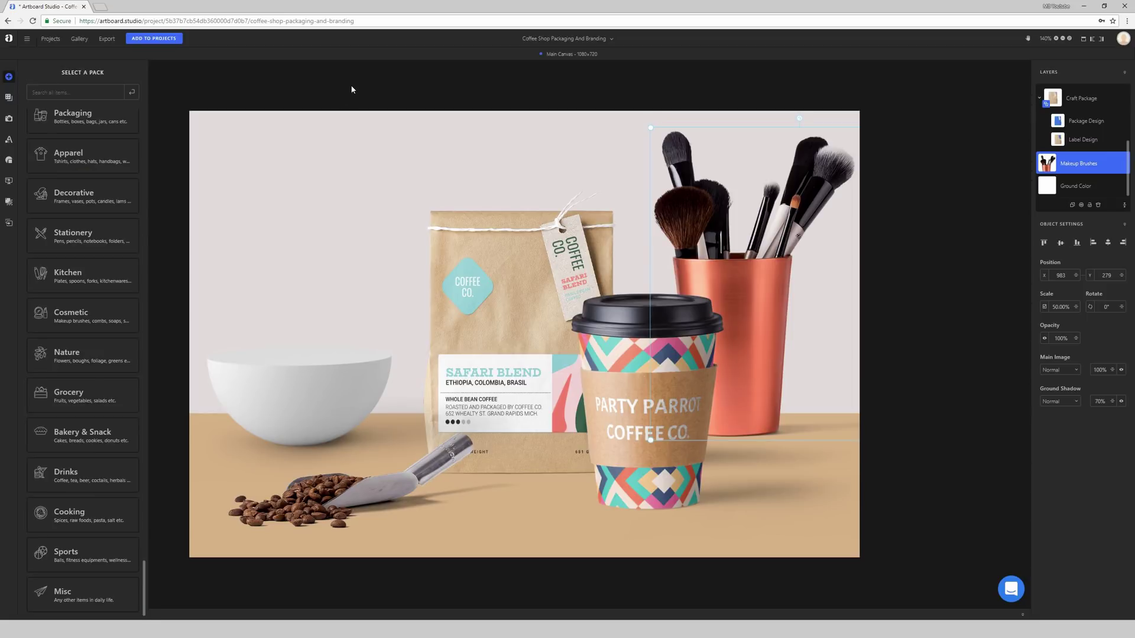
Step: Close the item library and review the export format, MailChimp and Facebook options, keeping JPG
click(253, 86)
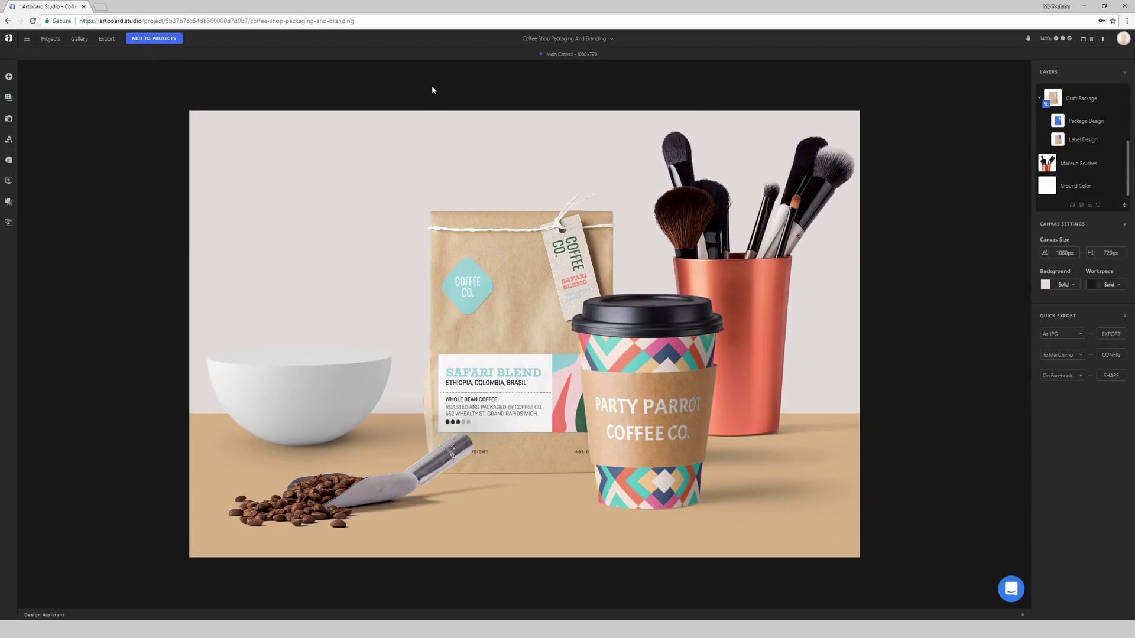
click(1062, 338)
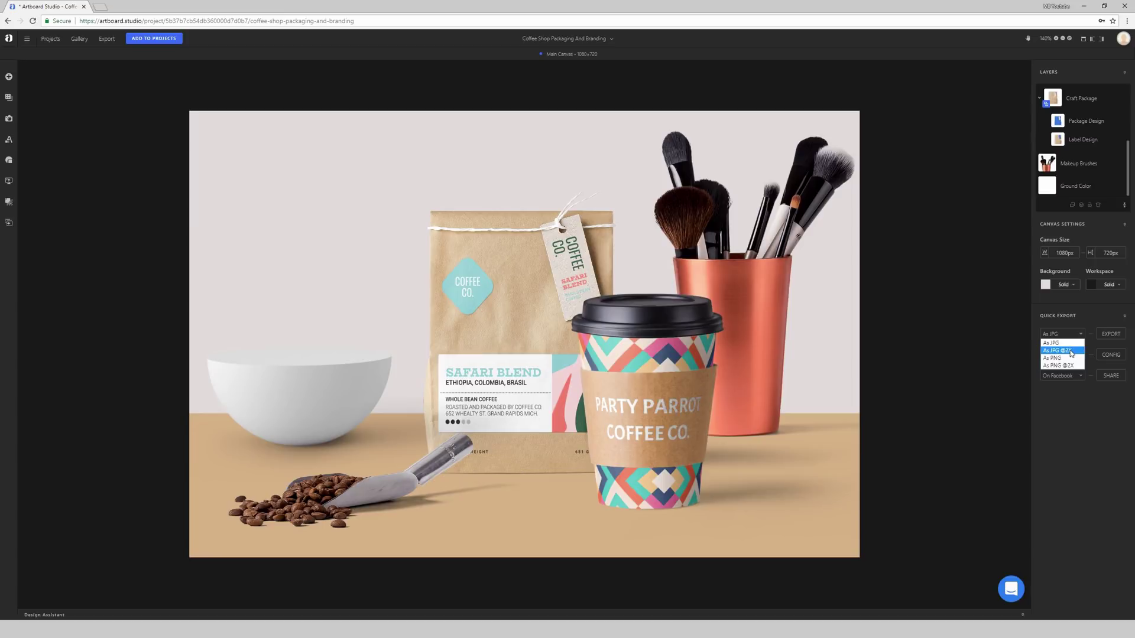
click(1061, 343)
click(1077, 360)
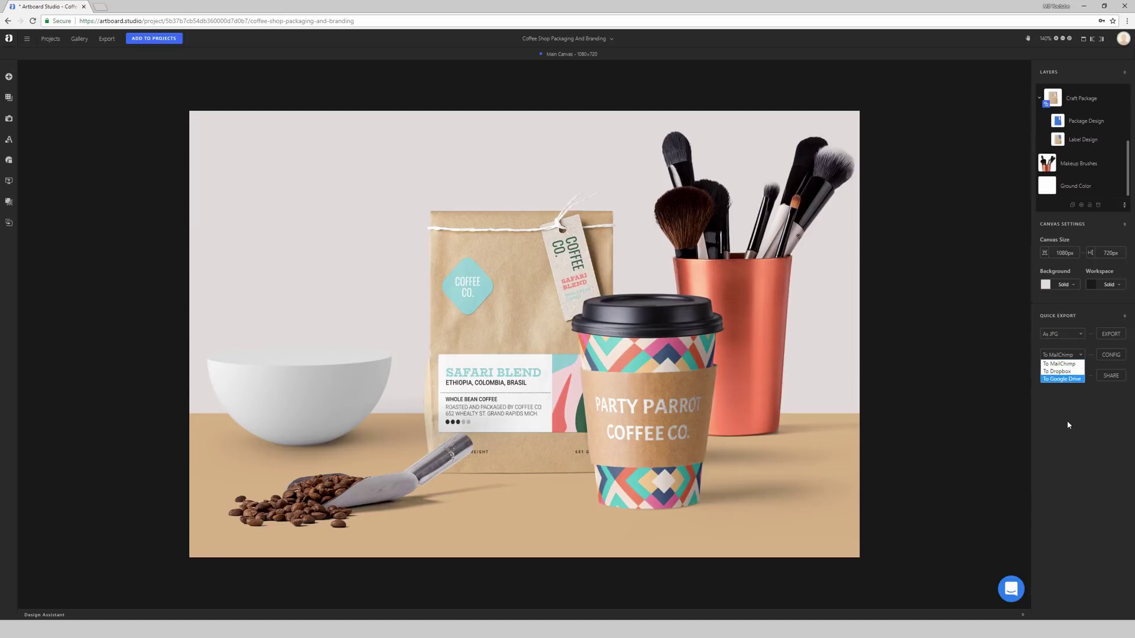
click(1062, 375)
click(1062, 375)
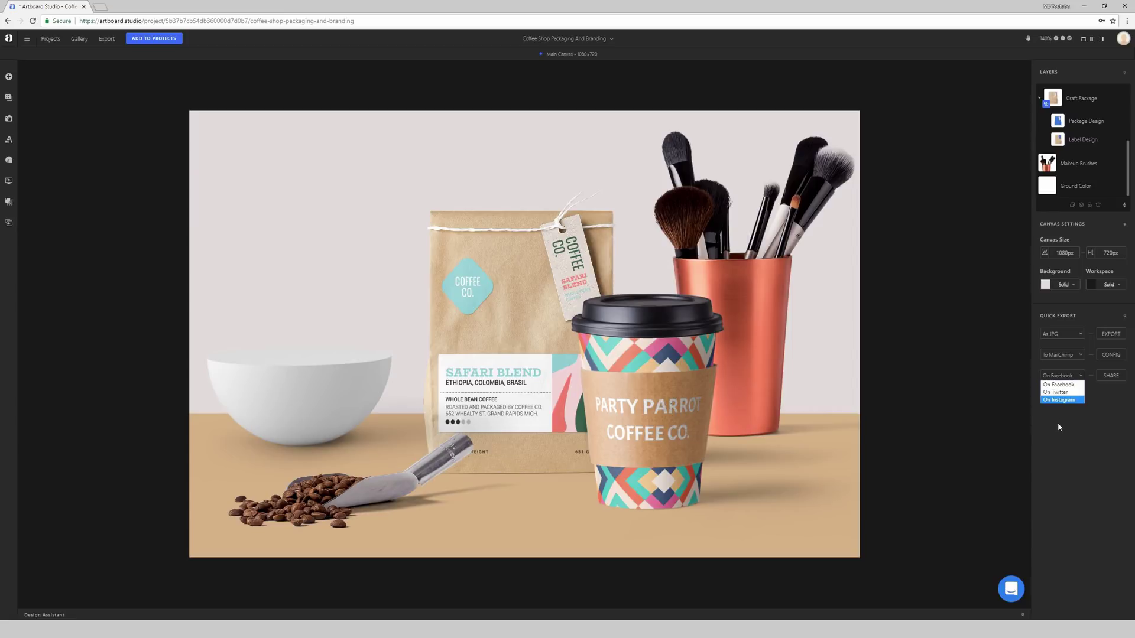
click(1062, 448)
click(1068, 336)
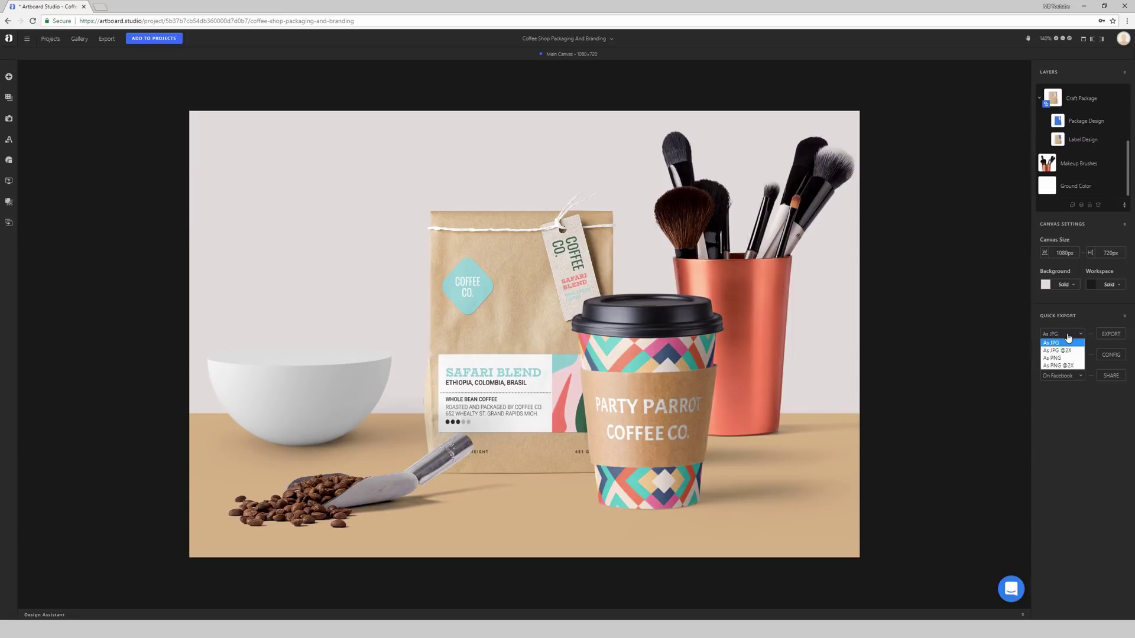
click(1063, 349)
click(790, 266)
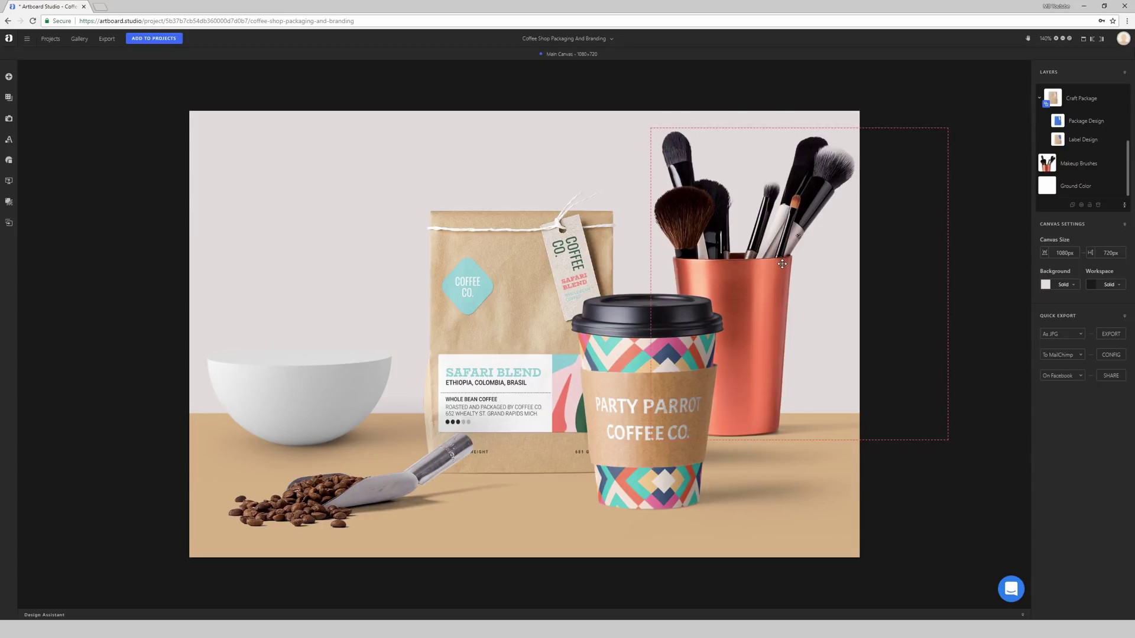